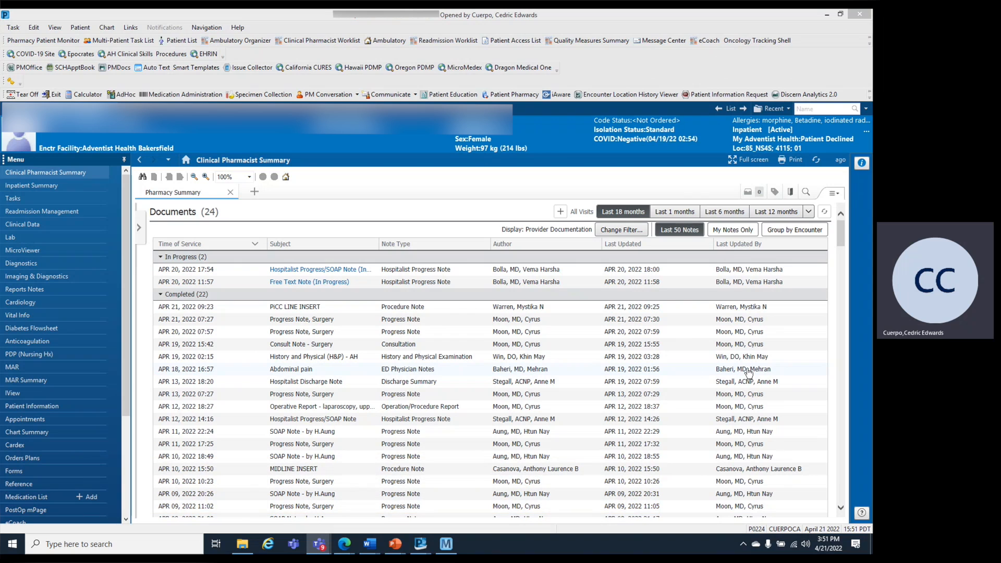
Go to the Lines/Tubes/Drains section of the Pharmacy Summary to check the patient's central line access.
{"action": "left_click", "coordinate": [140, 226]}
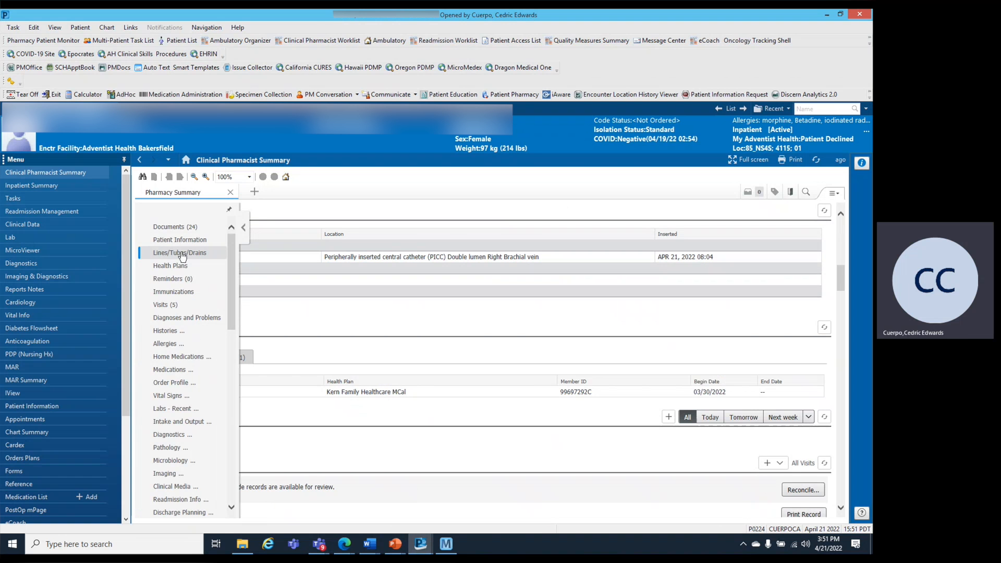
{"action": "left_click", "coordinate": [268, 251]}
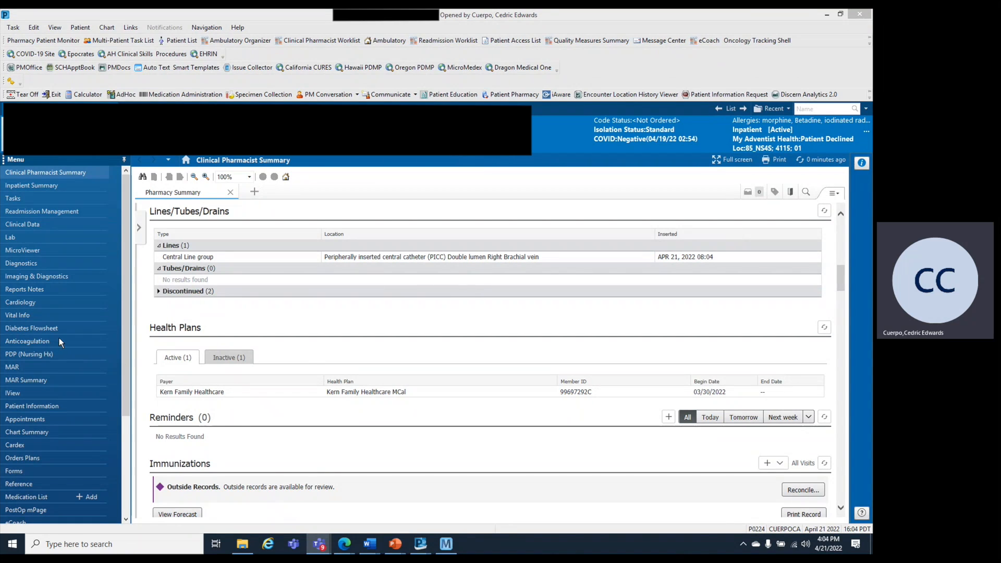
Open the 04/20/2022 Nutrition Initial Assessment Adult document from the Nutrition Documents folder in Reports Notes.
{"action": "left_click", "coordinate": [40, 292]}
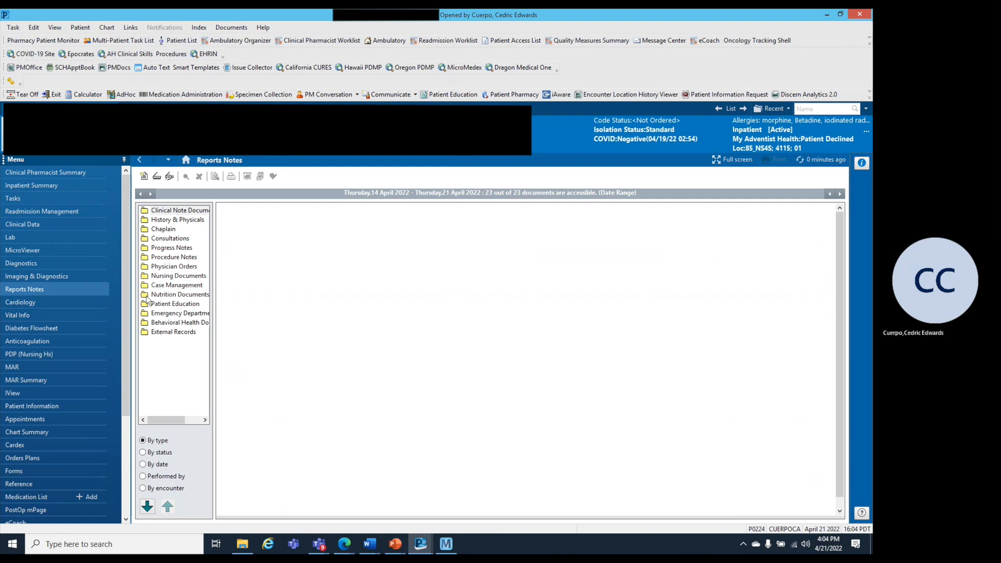
{"action": "left_click", "coordinate": [182, 295]}
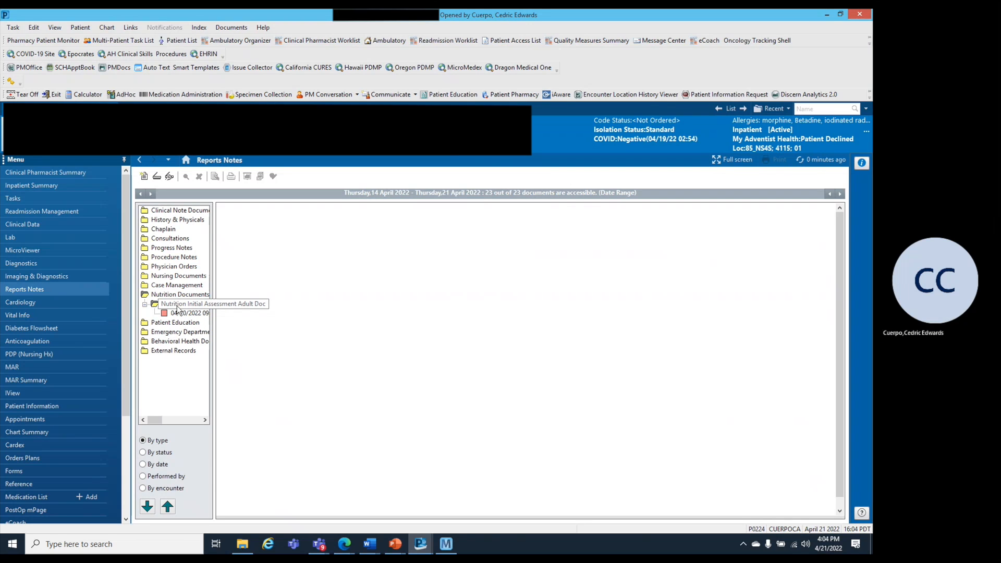
{"action": "left_click", "coordinate": [178, 307]}
{"action": "left_click", "coordinate": [175, 313]}
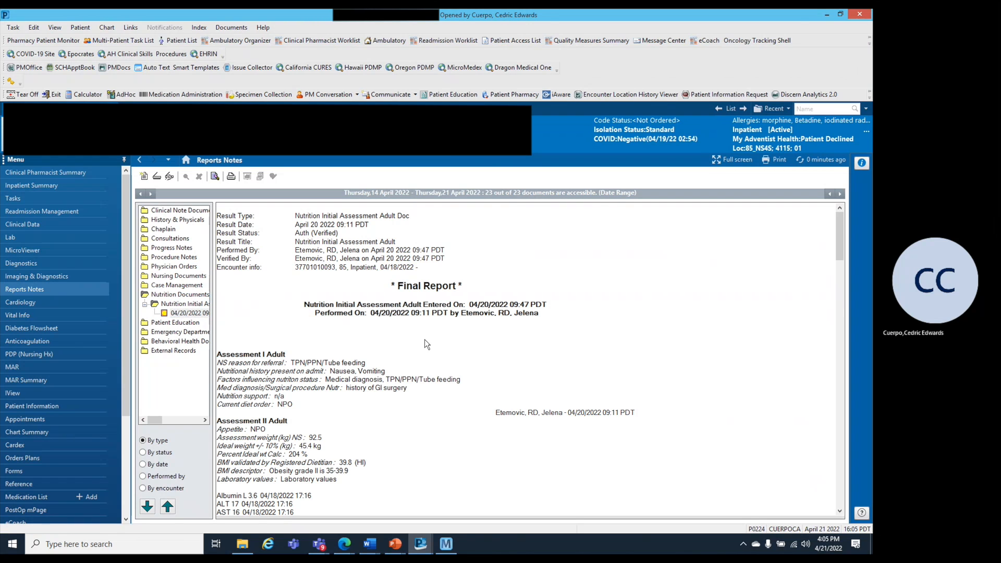
Read the nutrition assessment down to the Clinical Note Nutrition recommendations and highlight the TPN and IV lipid lines.
{"action": "scroll", "coordinate": [426, 344], "scroll_direction": "down", "scroll_amount": 10}
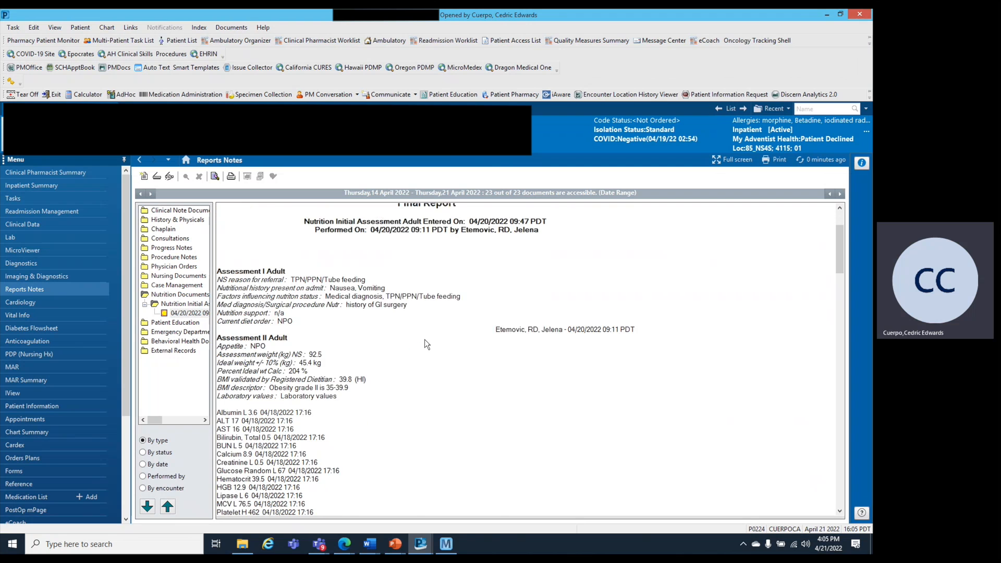
{"action": "scroll", "coordinate": [427, 344], "scroll_direction": "down", "scroll_amount": 10}
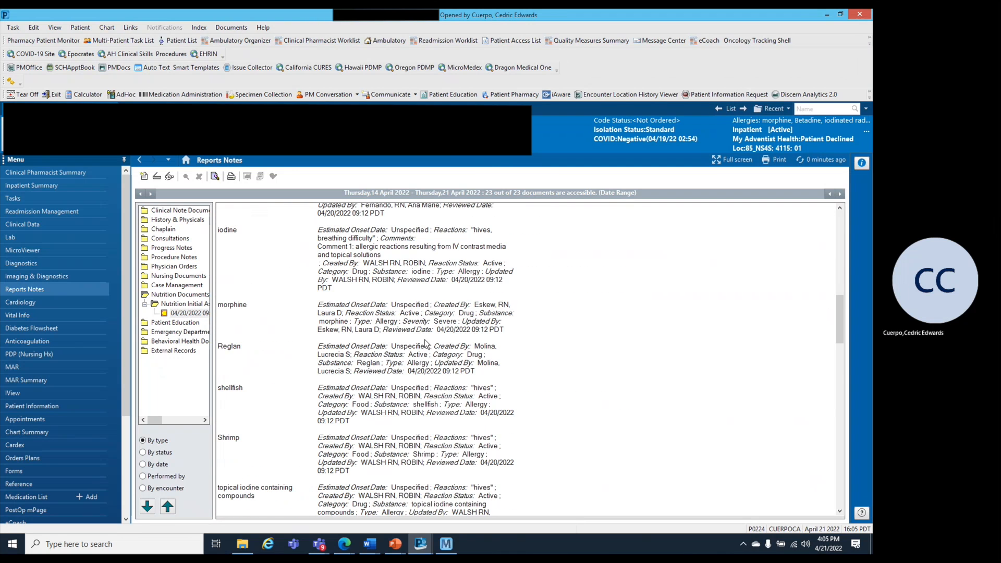
{"action": "scroll", "coordinate": [426, 344], "scroll_direction": "down", "scroll_amount": 10}
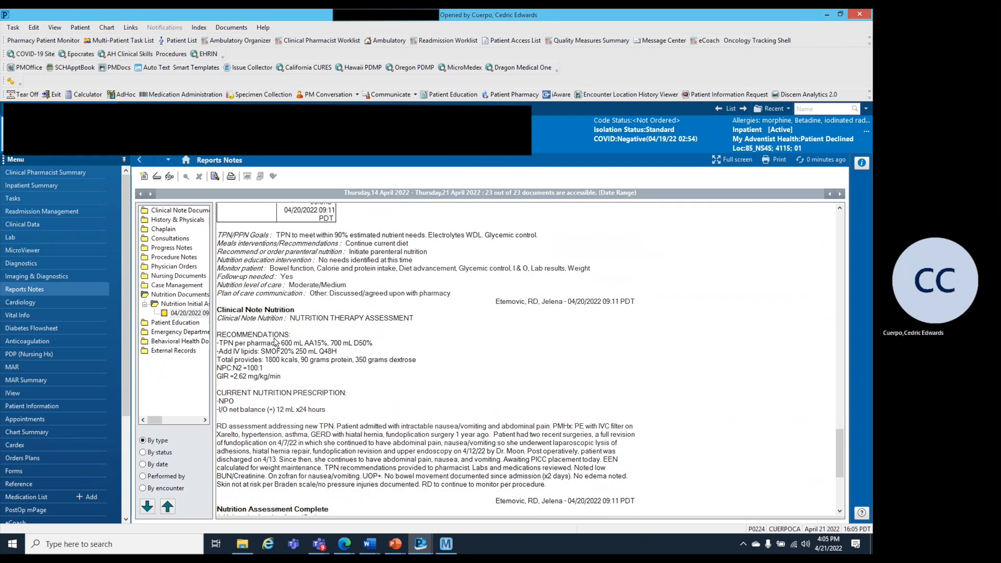
{"action": "left_click_drag", "start_coordinate": [217, 335], "coordinate": [346, 359]}
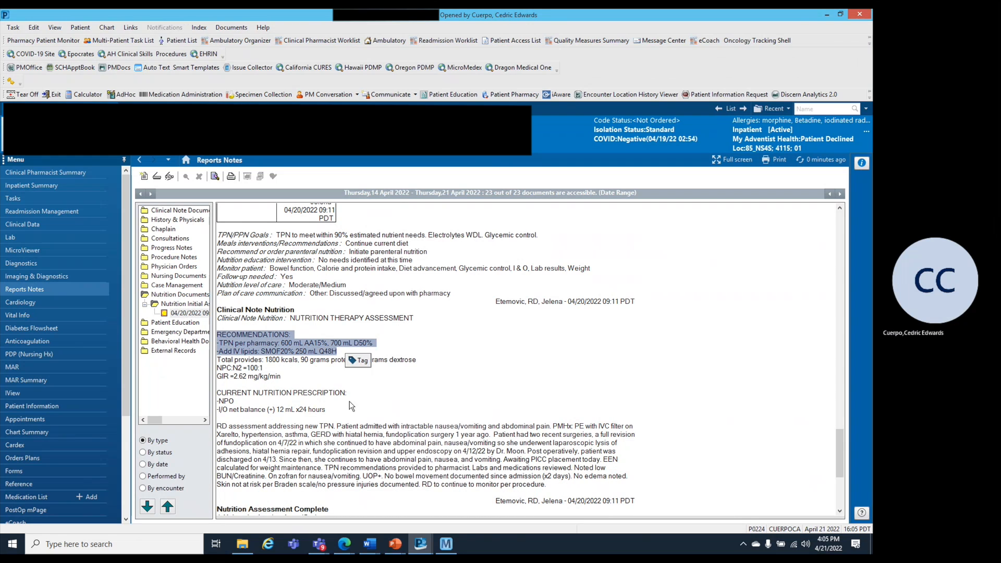
{"action": "left_click", "coordinate": [400, 408]}
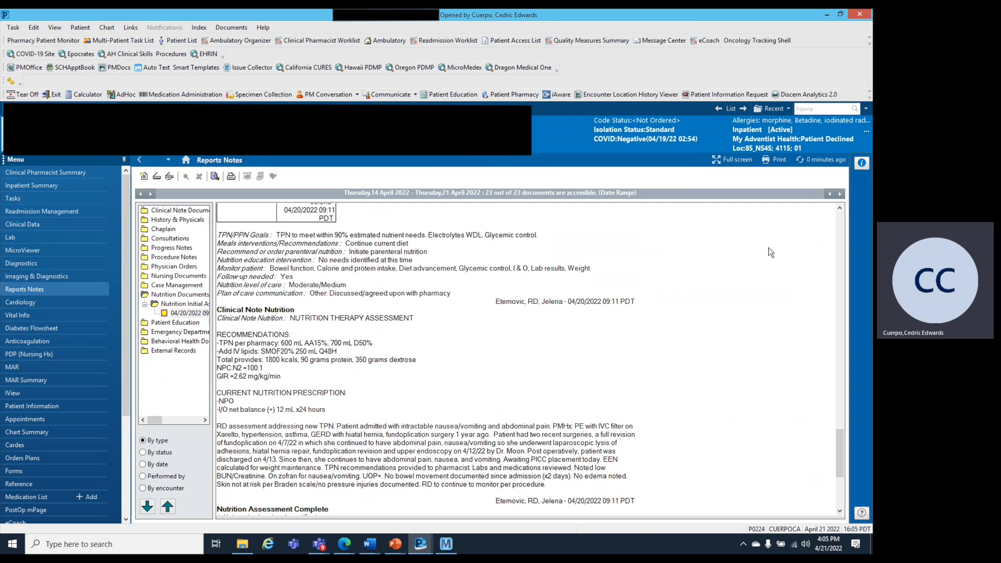
Bring up the print options for the nutrition assessment, cancel them, and highlight the TPN and lipid recommendations again.
{"action": "left_click", "coordinate": [778, 162]}
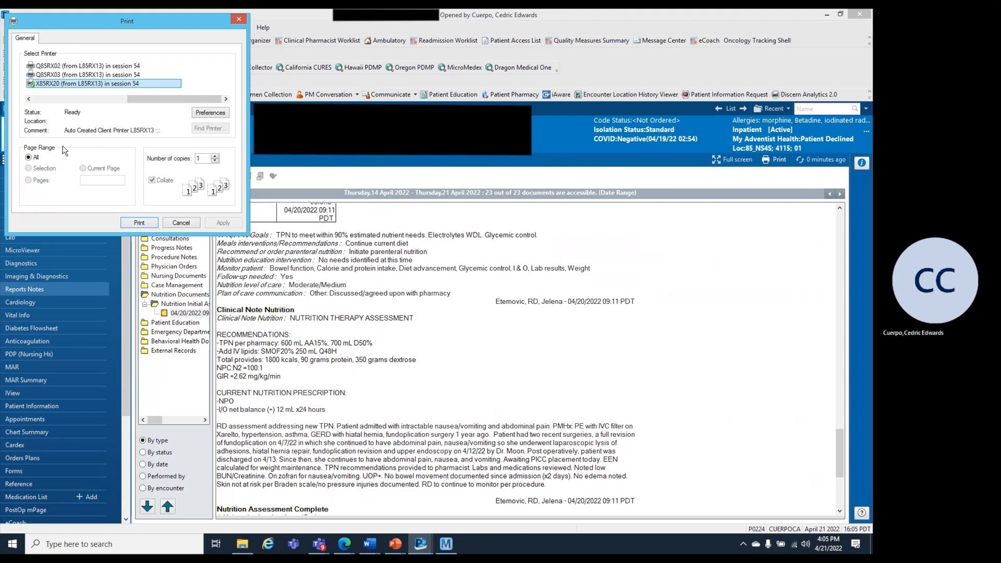
{"action": "left_click", "coordinate": [181, 223]}
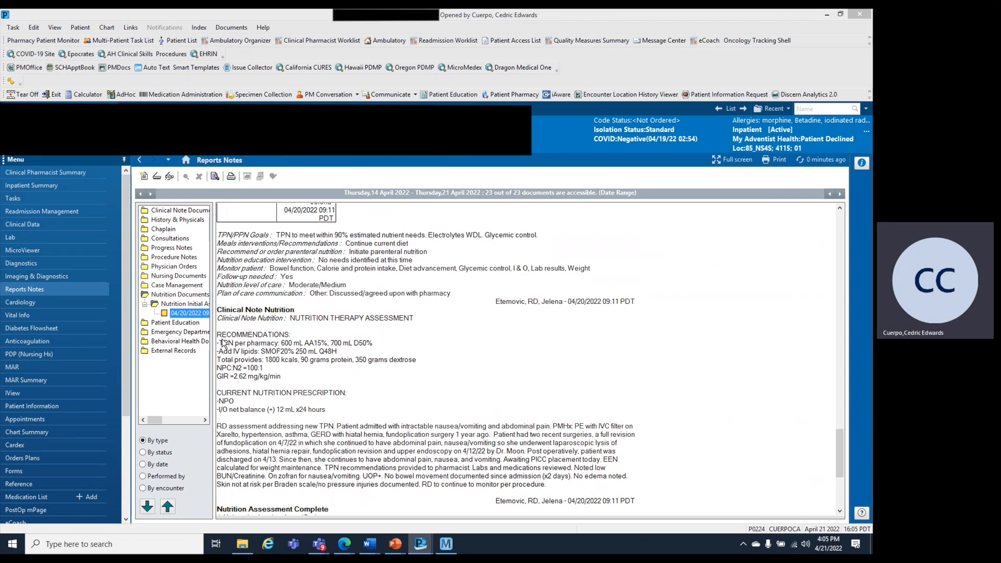
{"action": "left_click_drag", "start_coordinate": [217, 334], "coordinate": [347, 352]}
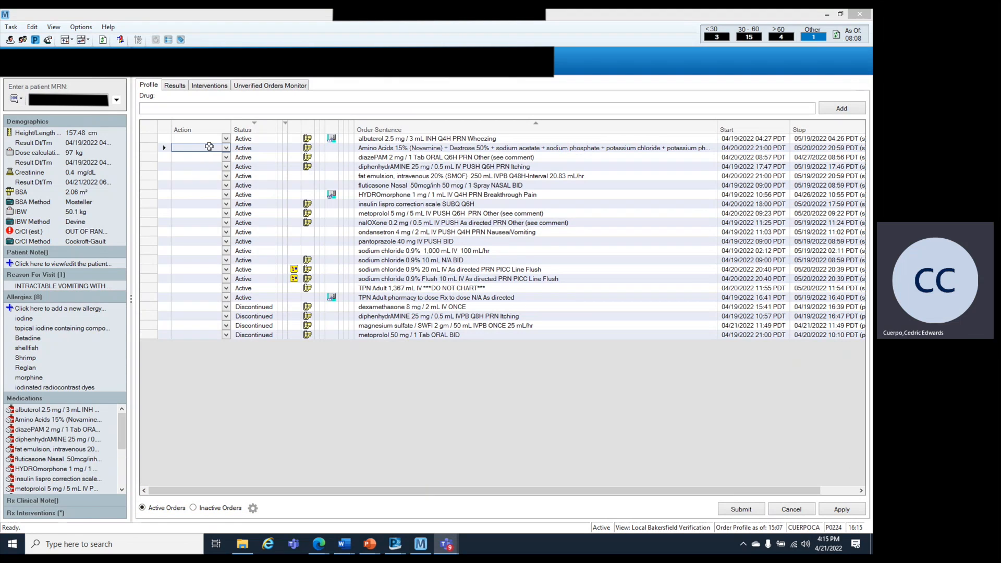
Switch to the pharmacy order profile and examine the active Amino Acids 15% order and the TPN Adult DO NOT CHART order.
{"action": "left_click", "coordinate": [209, 146]}
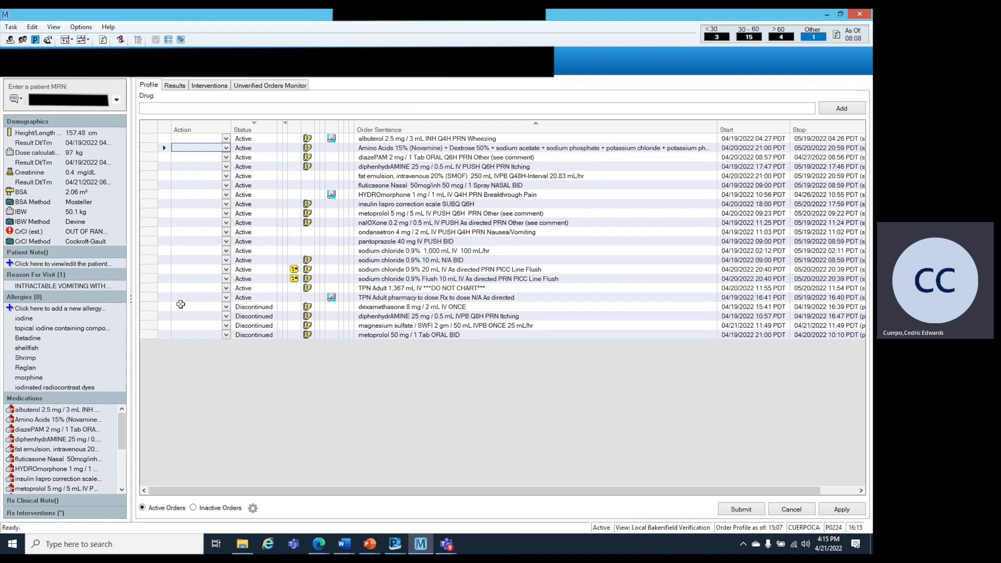
{"action": "left_click", "coordinate": [205, 288]}
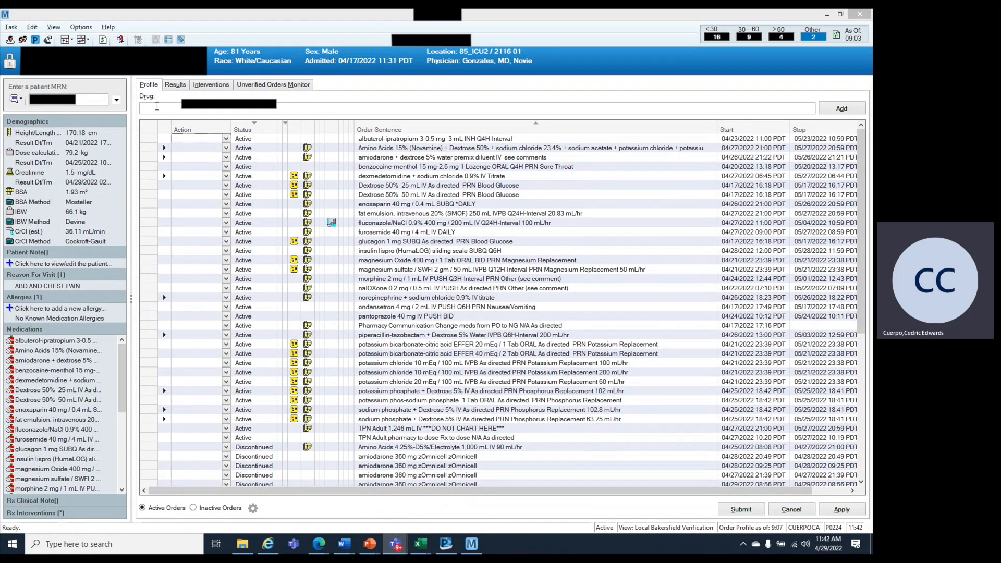
Search the products for "tpn" and start a new continuous order from the 85-TPND50AA10 product.
{"action": "left_click", "coordinate": [157, 111]}
{"action": "type", "text": "tpn"}
{"action": "key", "text": "Return"}
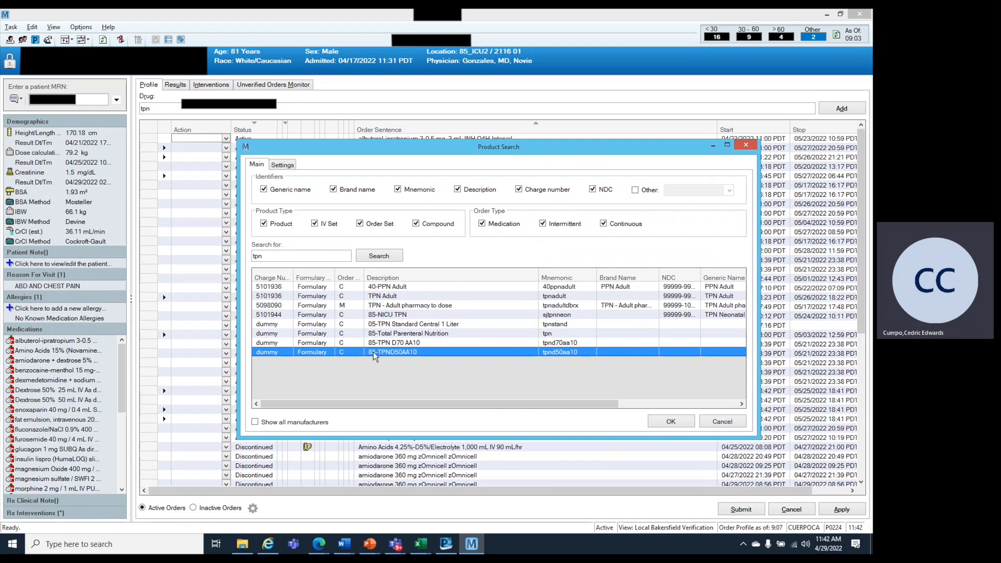
{"action": "double_click", "coordinate": [400, 353]}
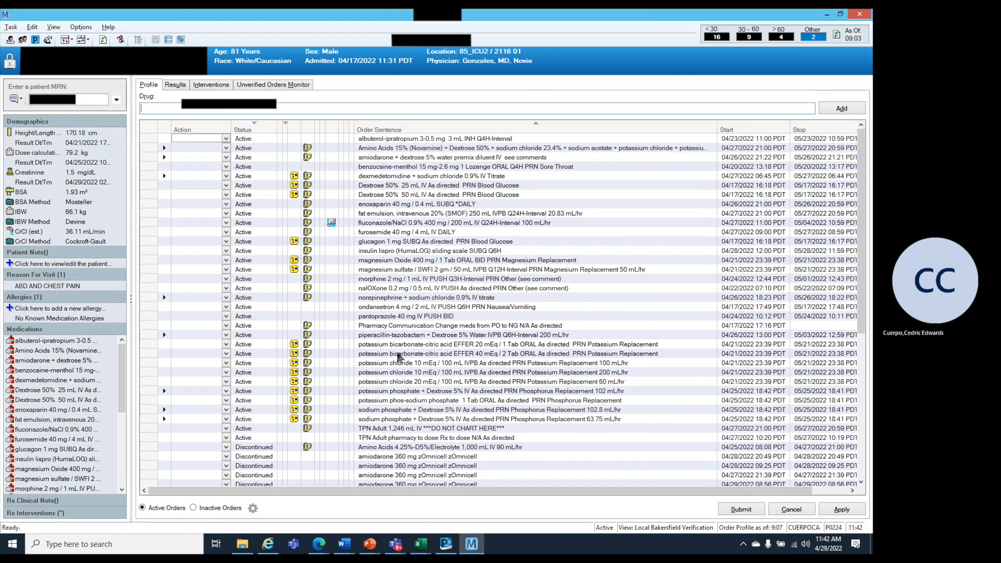
{"action": "left_click", "coordinate": [604, 409]}
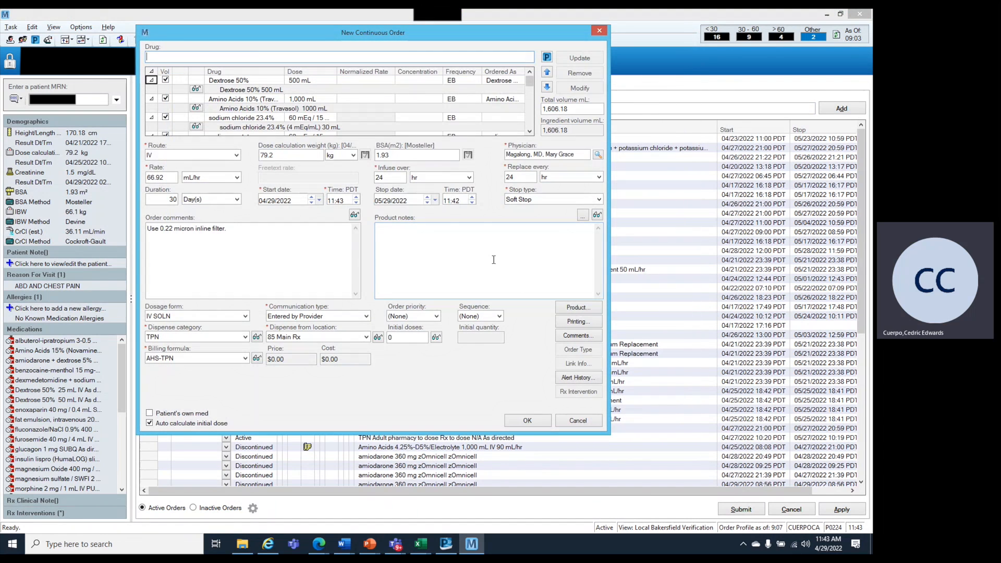
{"action": "left_click_drag", "start_coordinate": [446, 37], "coordinate": [372, 38]}
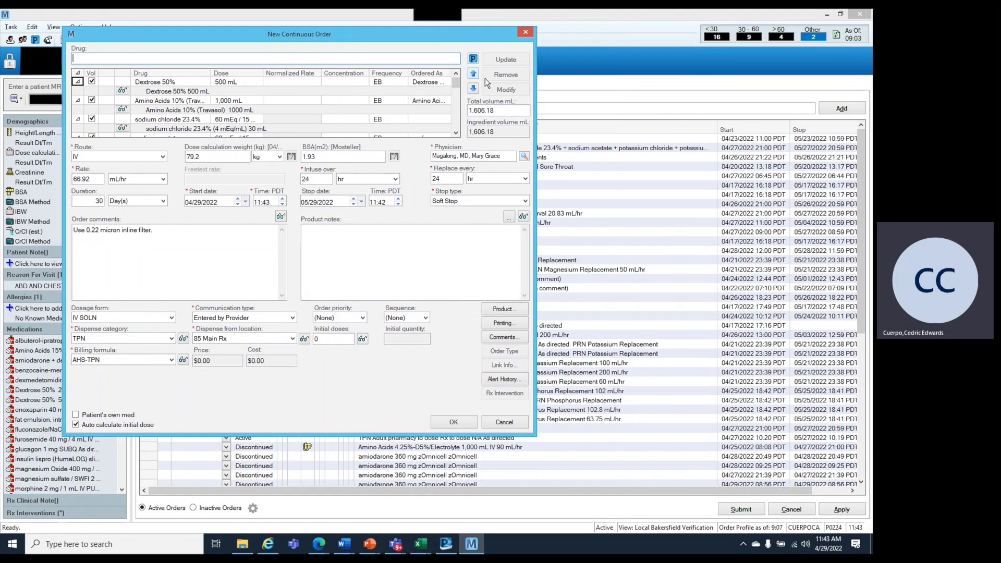
{"action": "left_click", "coordinate": [248, 84]}
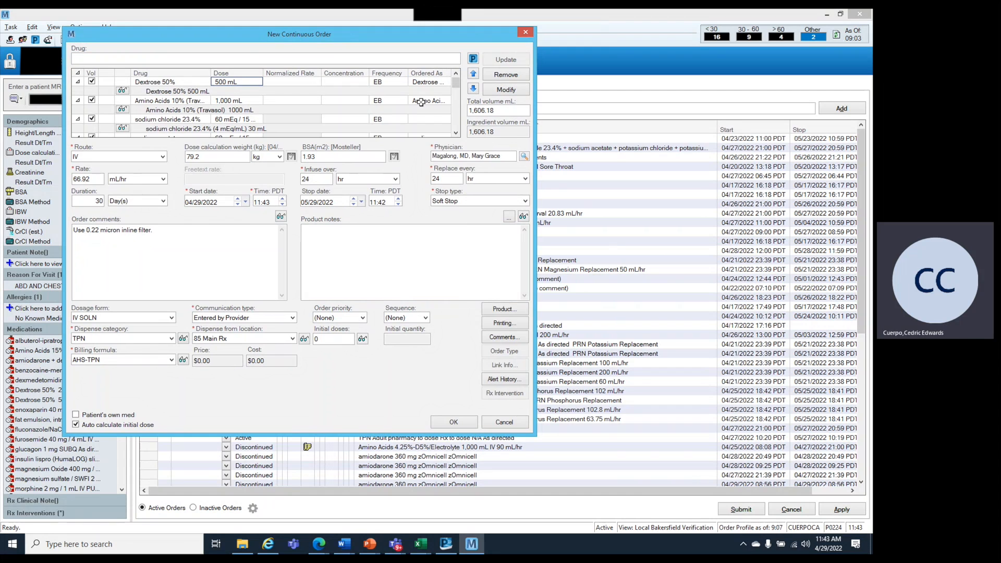
{"action": "left_click", "coordinate": [506, 90]}
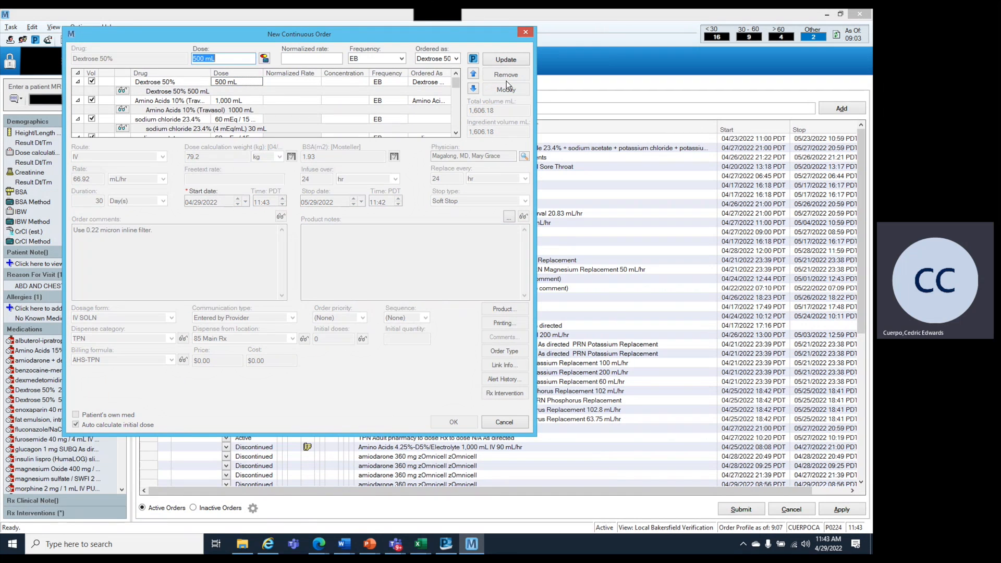
{"action": "left_click", "coordinate": [508, 60]}
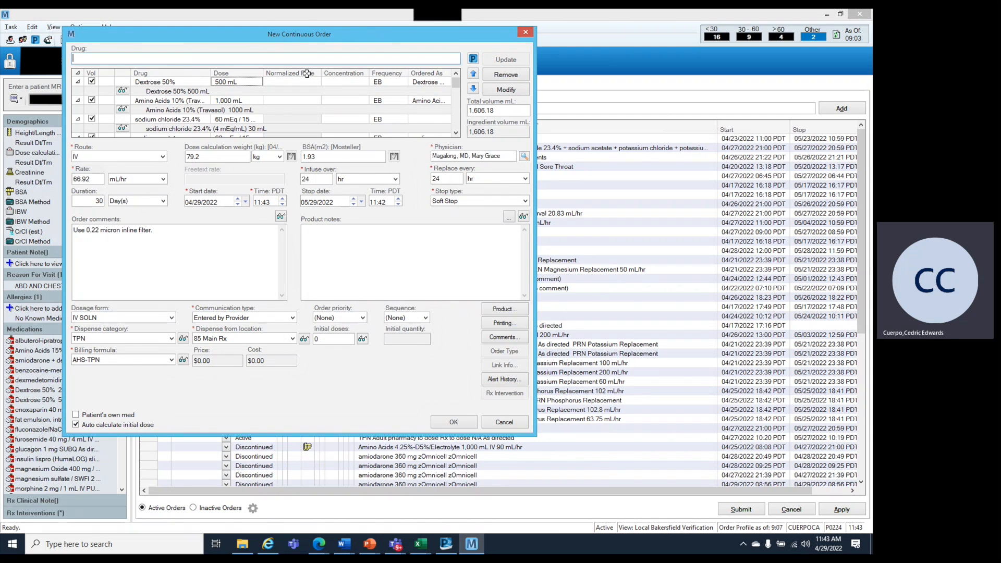
Arrange the TPN monitoring form PDF beside the New Continuous Order window, enlarged to show the ingredient and lab rows.
{"action": "left_click_drag", "start_coordinate": [359, 41], "coordinate": [308, 48]}
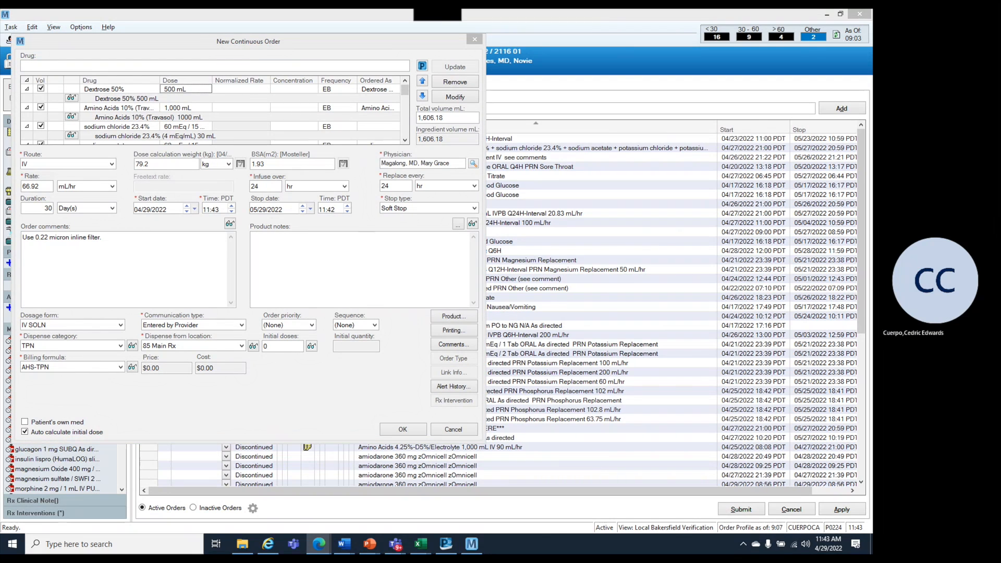
{"action": "left_click_drag", "start_coordinate": [903, 170], "coordinate": [721, 44]}
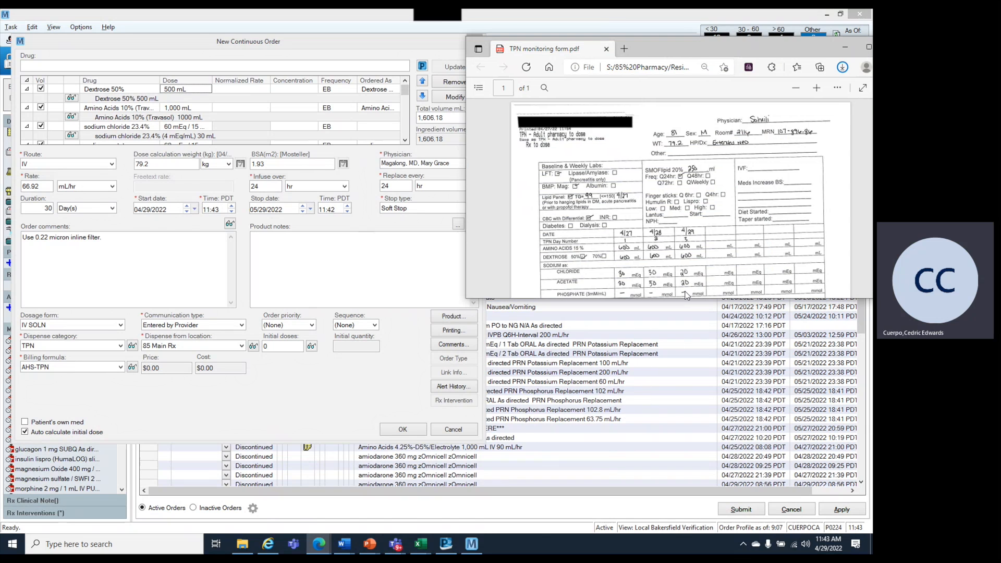
{"action": "left_click_drag", "start_coordinate": [685, 299], "coordinate": [666, 519]}
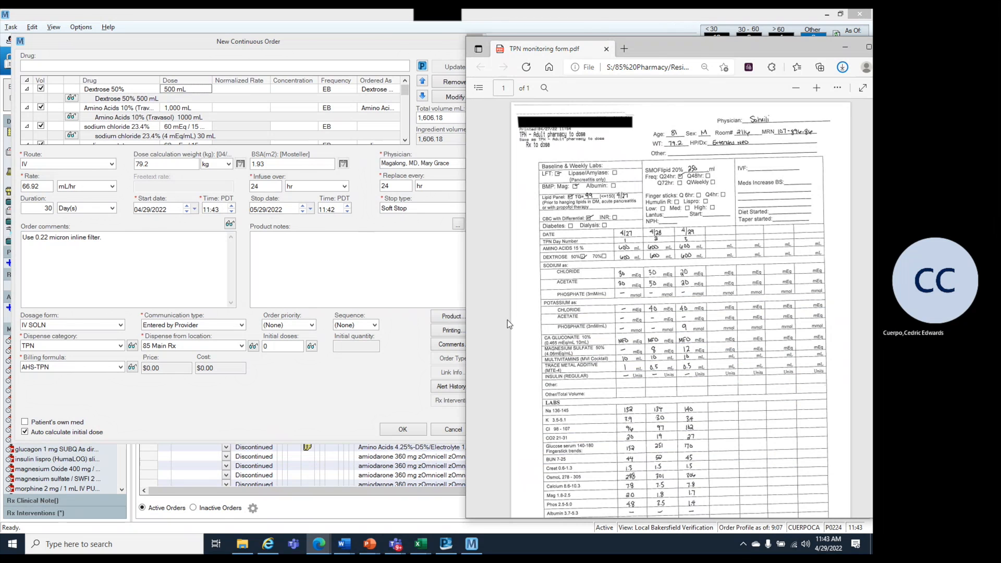
{"action": "left_click", "coordinate": [213, 110]}
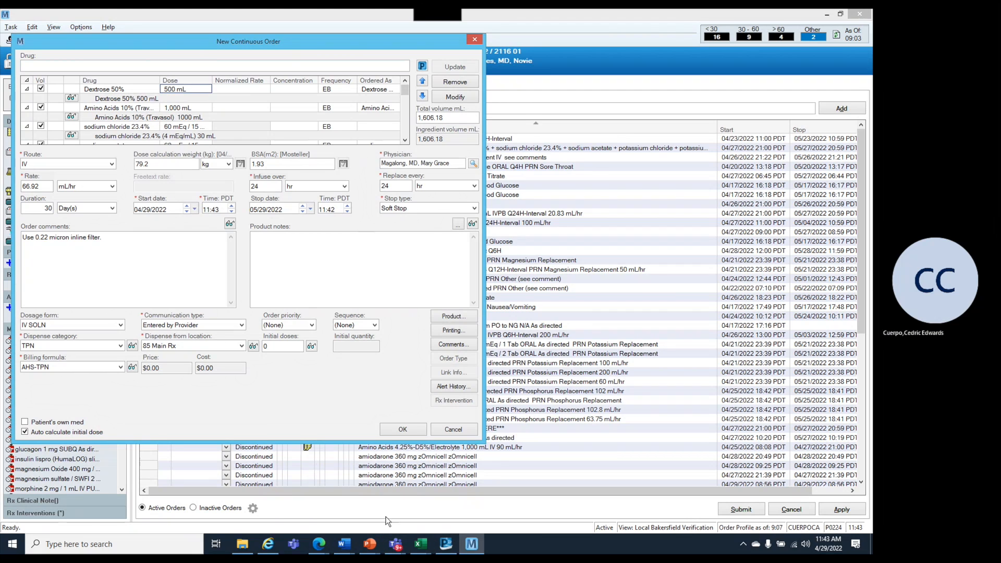
{"action": "mouse_move", "coordinate": [319, 544]}
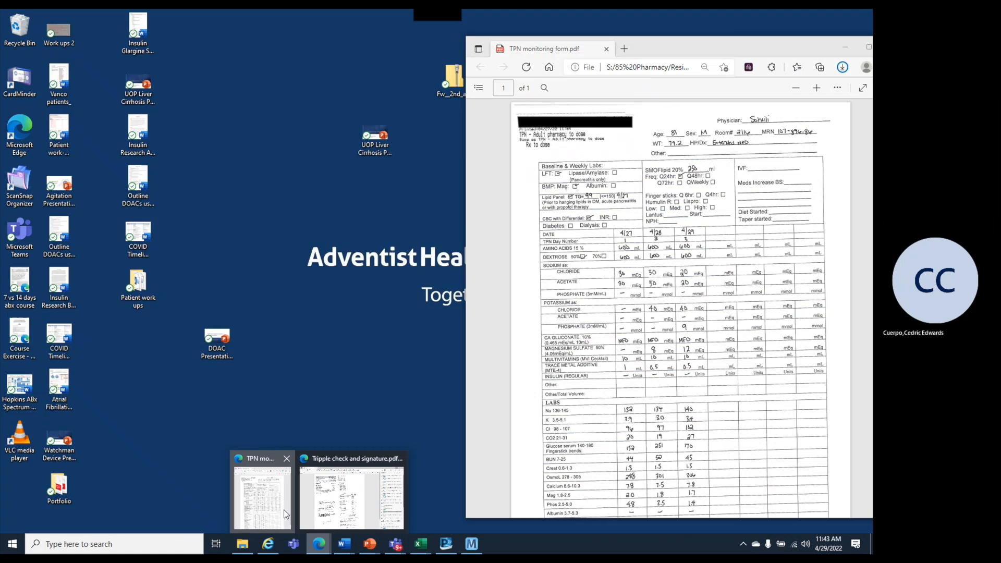
{"action": "left_click", "coordinate": [285, 513]}
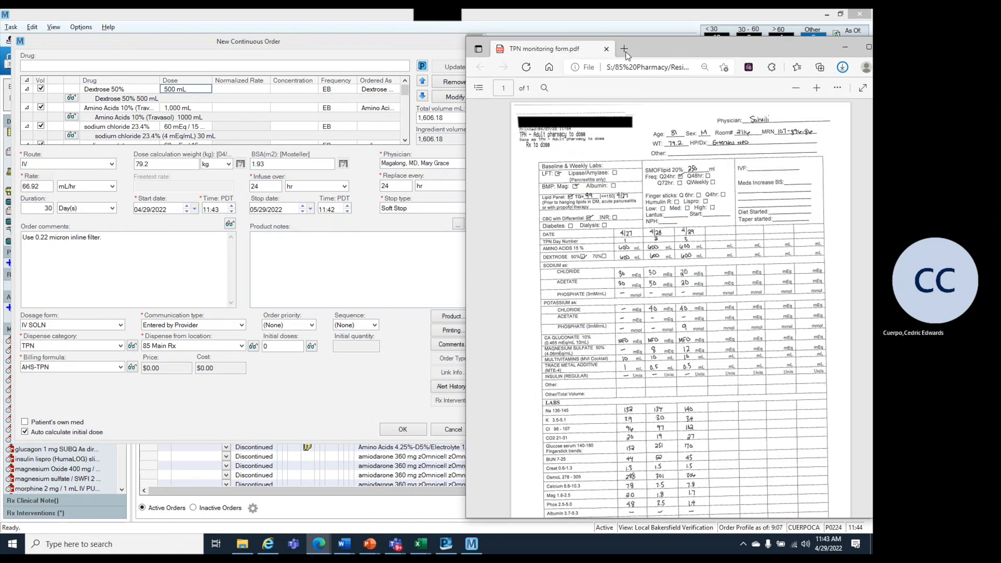
{"action": "left_click_drag", "start_coordinate": [625, 52], "coordinate": [639, 51]}
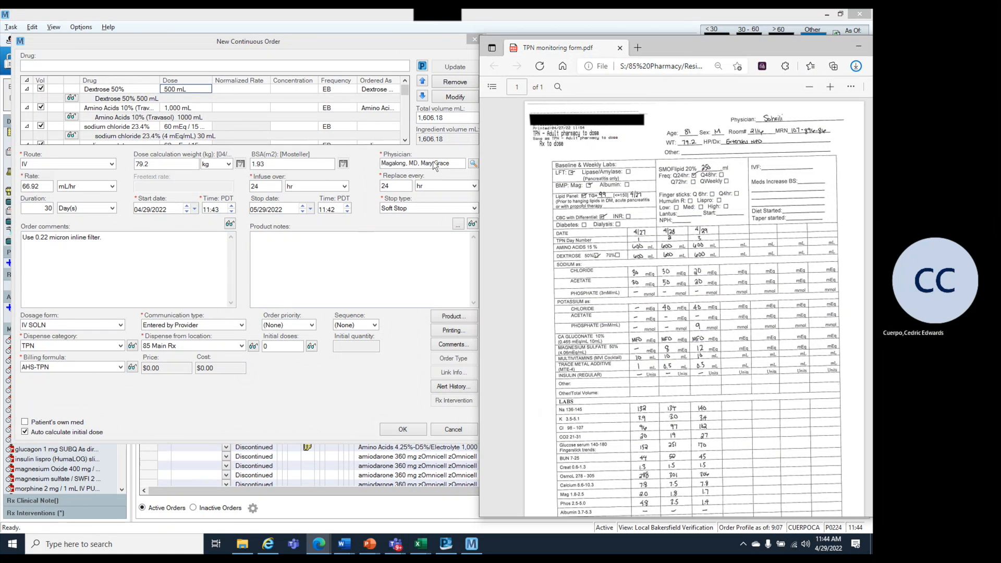
Set the Dextrose 50% dose in the new continuous order to 600 mL.
{"action": "left_click", "coordinate": [188, 90]}
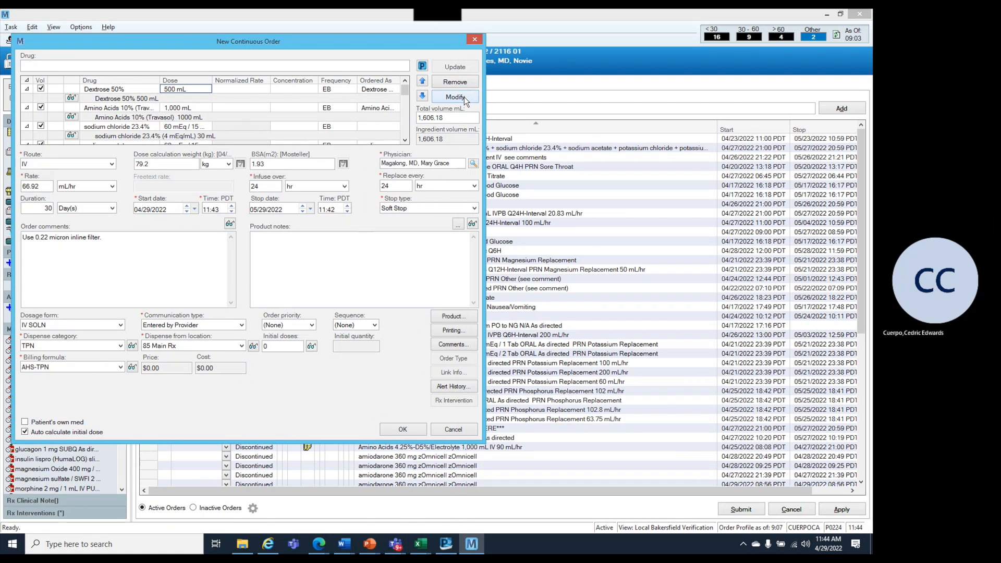
{"action": "left_click", "coordinate": [455, 97]}
{"action": "type", "text": "6"}
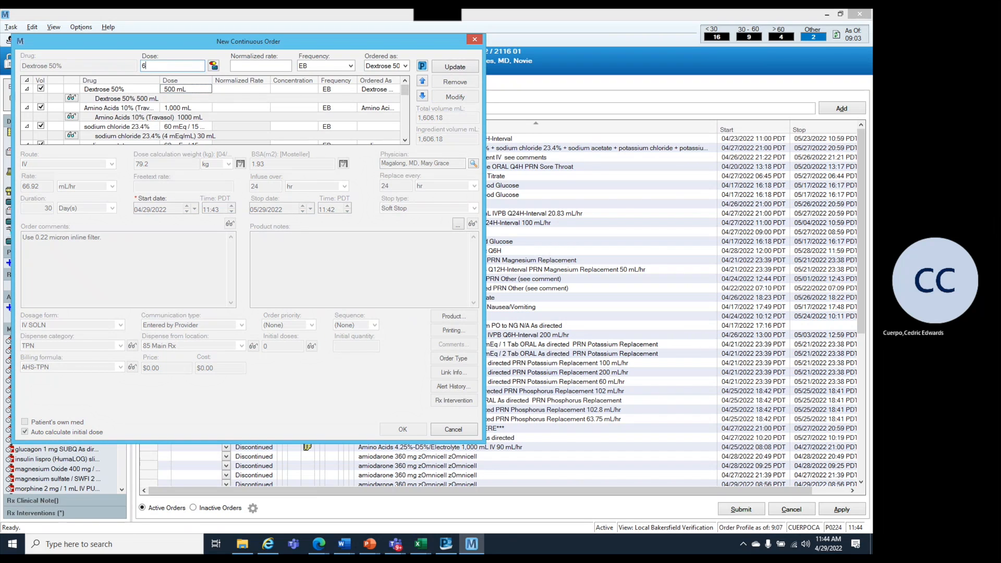
{"action": "type", "text": "00ml"}
{"action": "key", "text": "Return"}
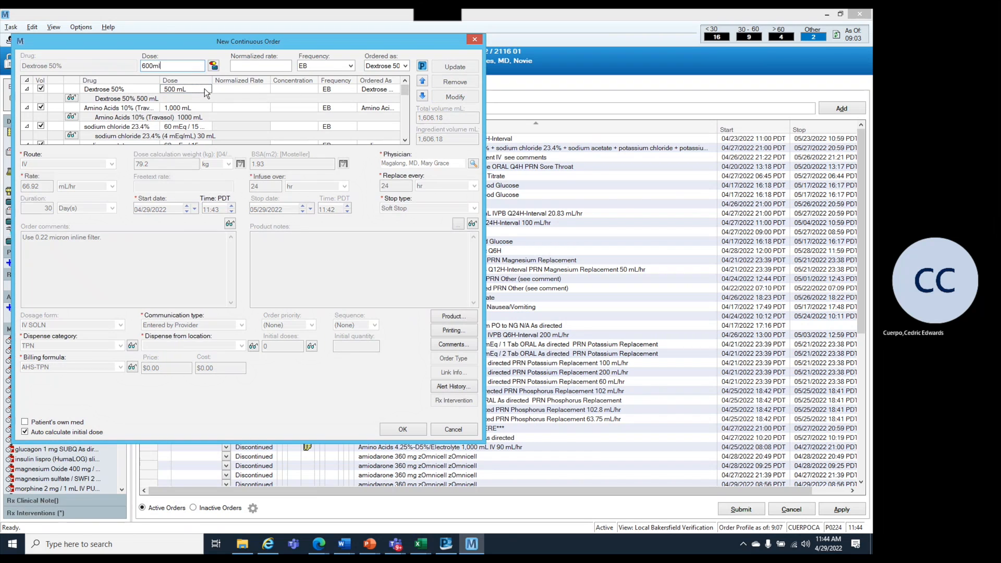
Remove the Amino Acids 10% (Travasol) ingredient from the new continuous order.
{"action": "left_click", "coordinate": [103, 109]}
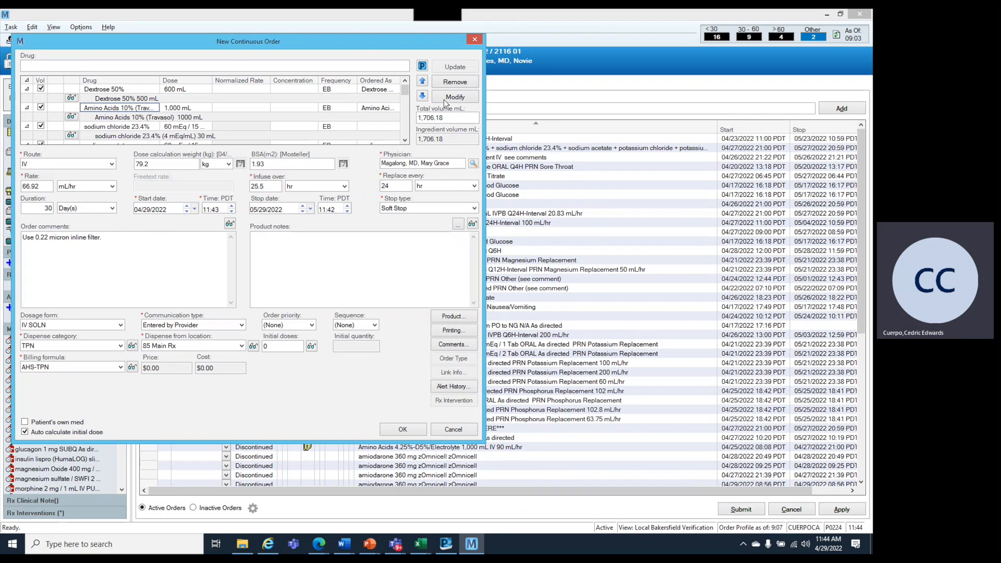
{"action": "left_click", "coordinate": [444, 82]}
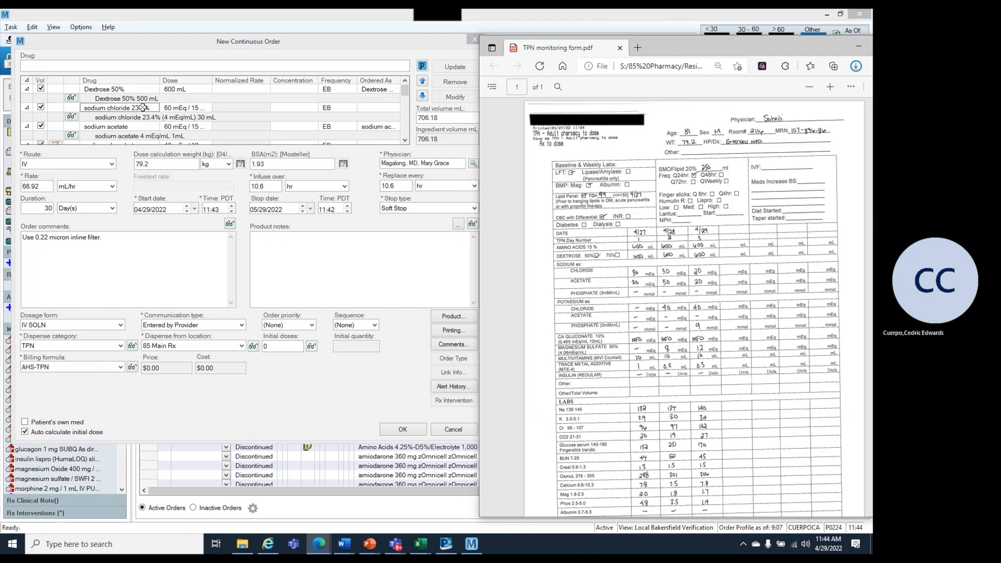
Search the products for "amino acid" and add Amino Acids 15% (Novamine) 1000ml to the continuous order.
{"action": "left_click", "coordinate": [260, 66]}
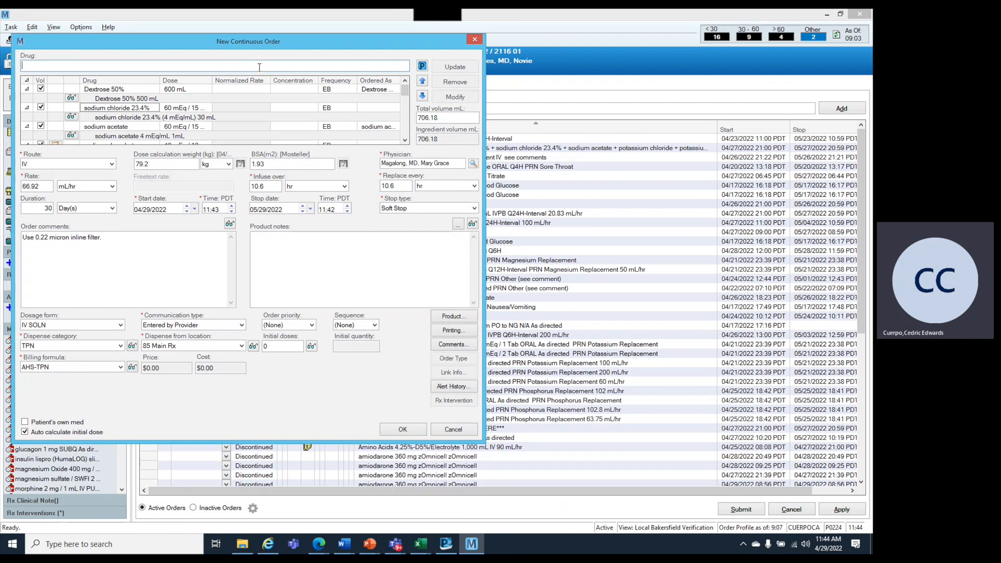
{"action": "type", "text": "amino aci"}
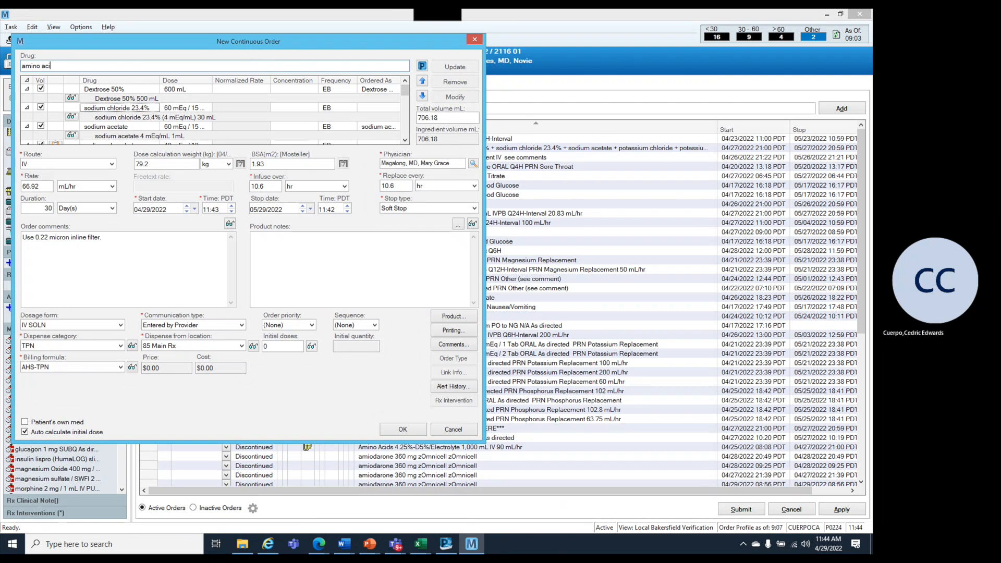
{"action": "key", "text": "Return"}
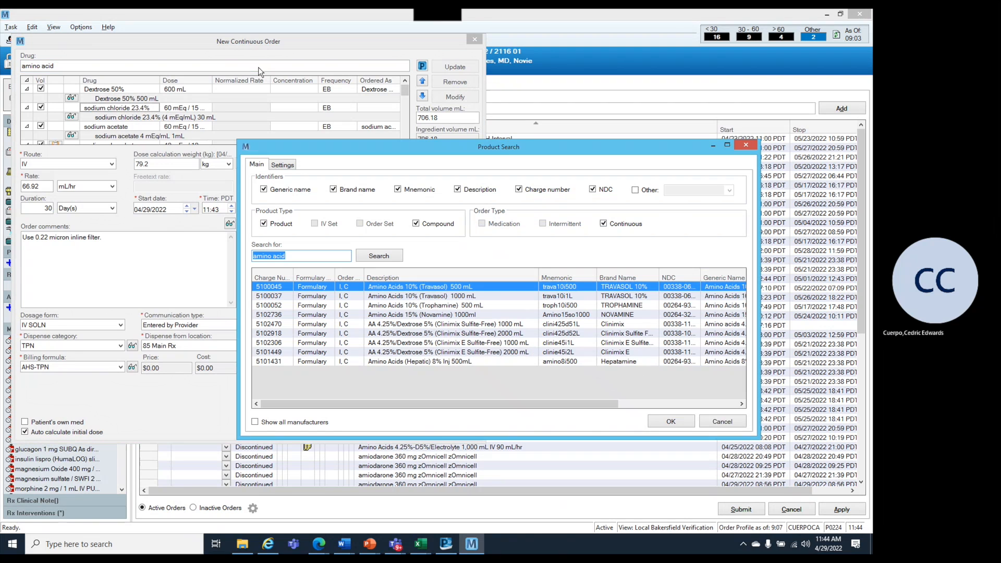
{"action": "double_click", "coordinate": [428, 315]}
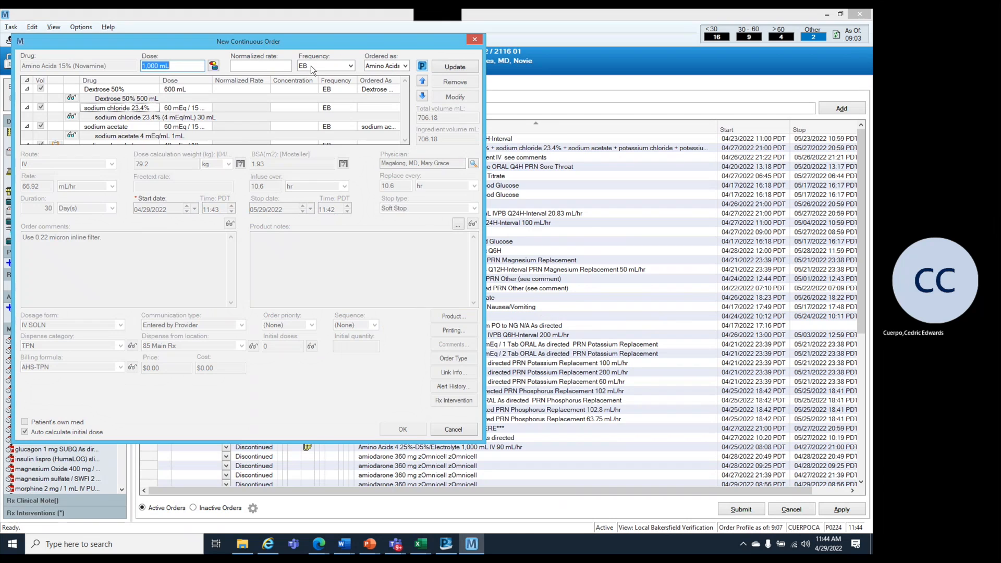
Set the Amino Acids 15% (Novamine) dose to 600 mL and continue past the duplicate therapy alerts.
{"action": "left_click", "coordinate": [178, 68]}
{"action": "key", "text": "BackSpace"}
{"action": "key", "text": "BackSpace"}
{"action": "key", "text": "BackSpace"}
{"action": "key", "text": "BackSpace"}
{"action": "key", "text": "BackSpace"}
{"action": "key", "text": "BackSpace"}
{"action": "key", "text": "BackSpace"}
{"action": "type", "text": "6"}
{"action": "key", "text": "Return"}
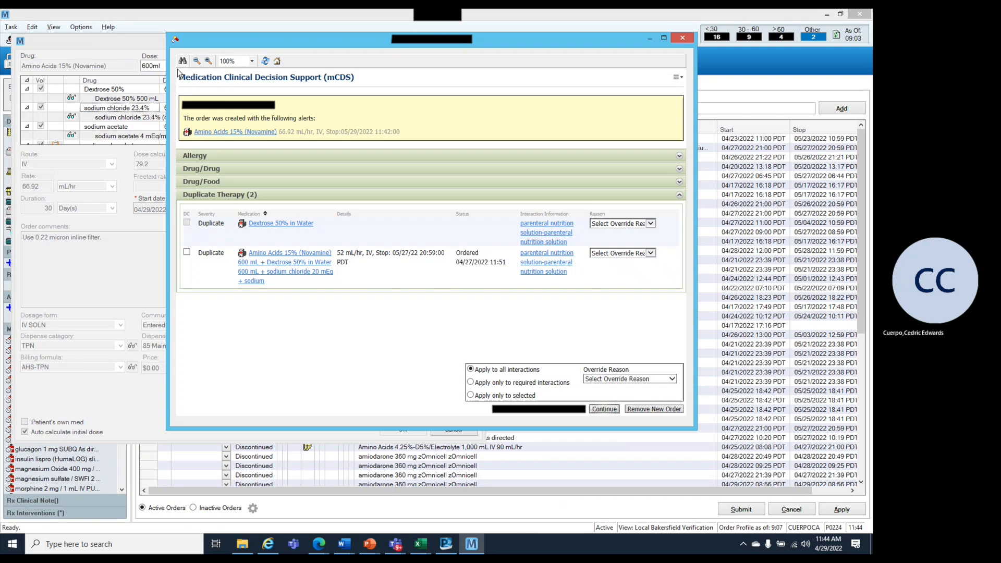
{"action": "left_click", "coordinate": [603, 409]}
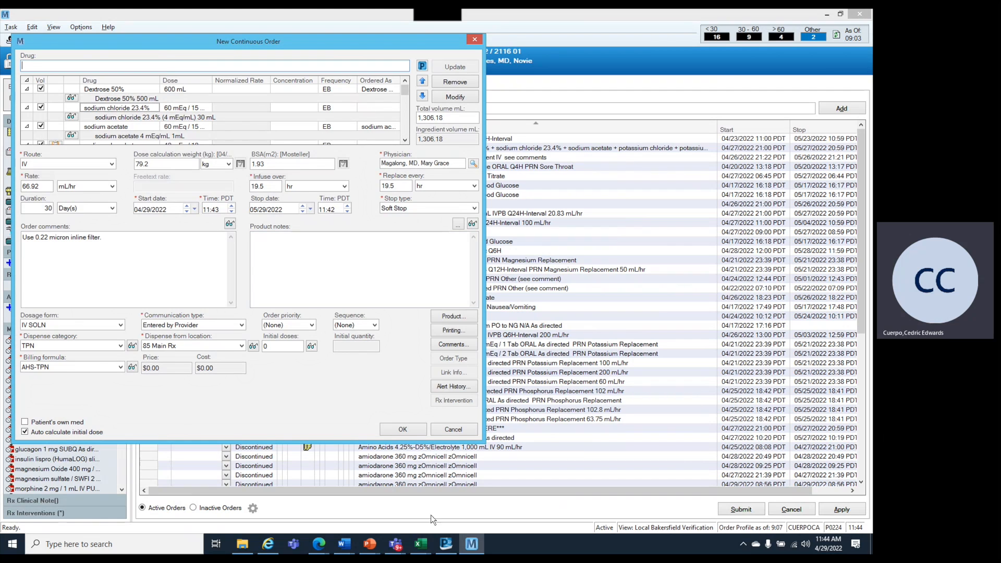
Change the continuous order's route to IV CENTRAL.
{"action": "scroll", "coordinate": [402, 142], "scroll_direction": "down", "scroll_amount": 2}
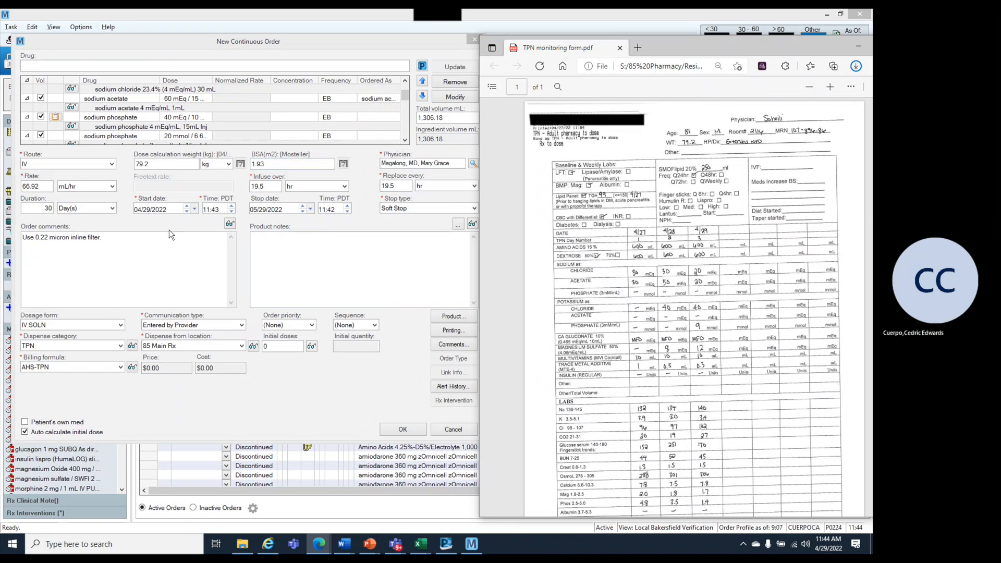
{"action": "left_click", "coordinate": [163, 251]}
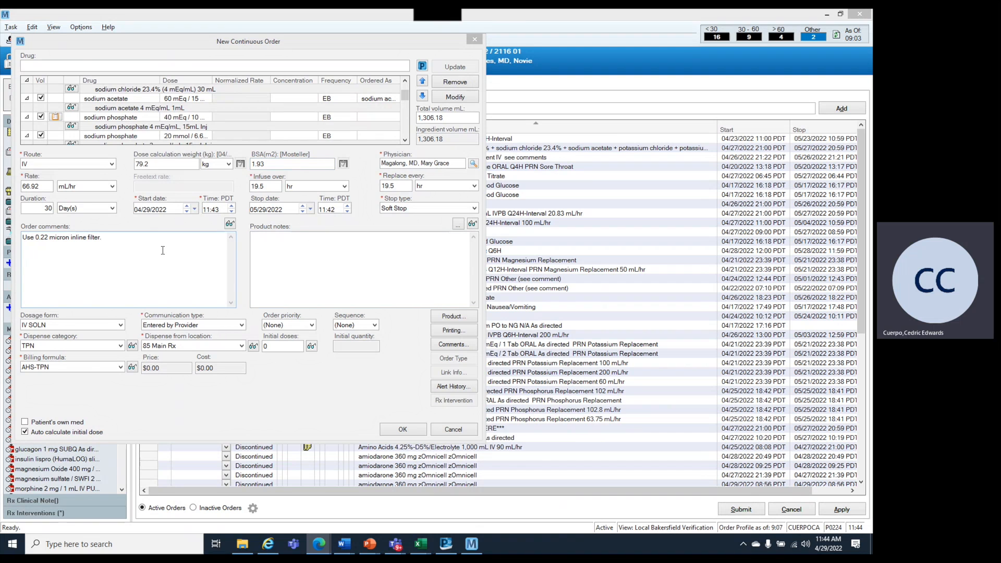
{"action": "left_click", "coordinate": [112, 165]}
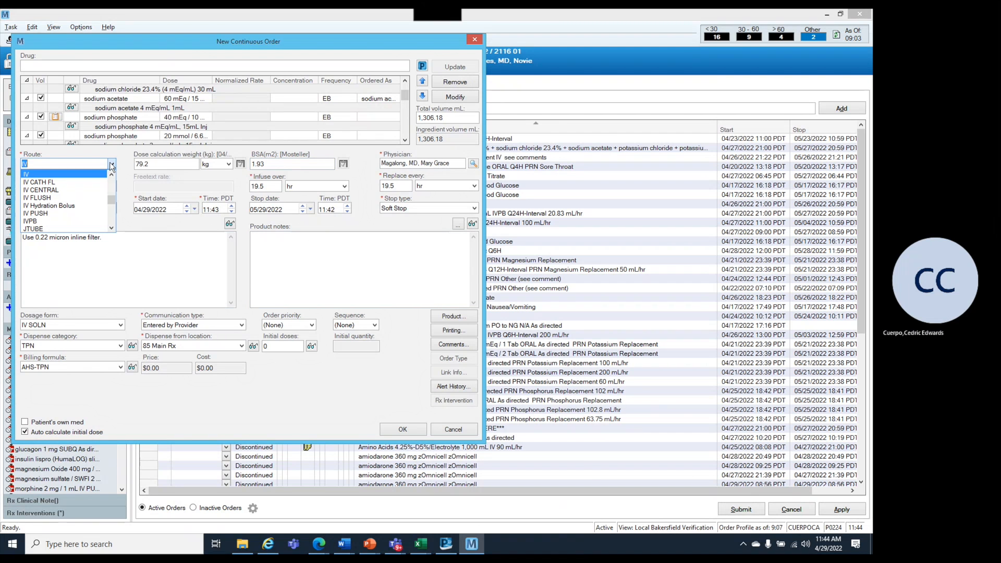
{"action": "left_click", "coordinate": [88, 191]}
{"action": "key", "text": "Down"}
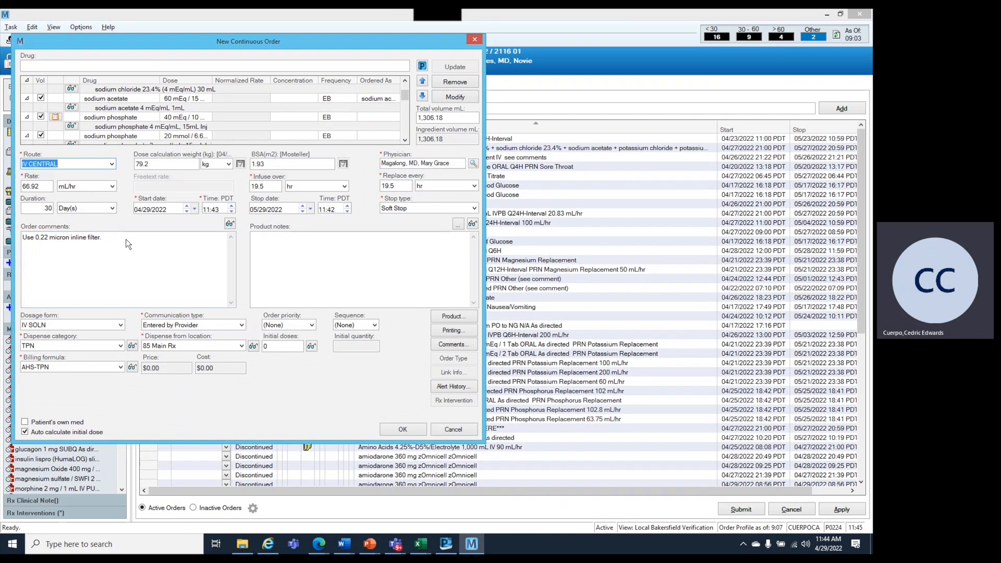
Set the order's rate to 0 and enter "Ramp up - See comments" as the freetext rate.
{"action": "left_click", "coordinate": [427, 164]}
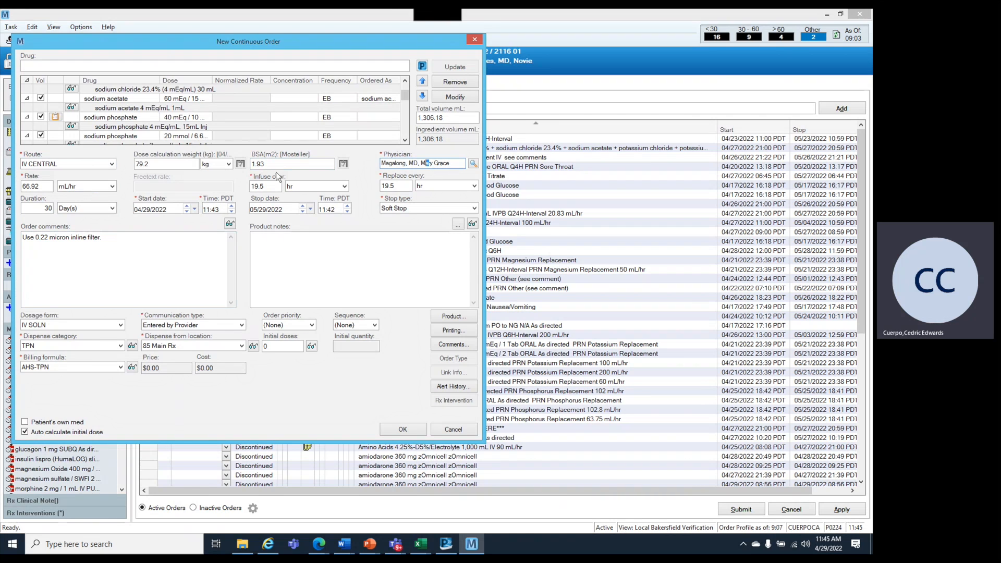
{"action": "double_click", "coordinate": [48, 186]}
{"action": "type", "text": "0"}
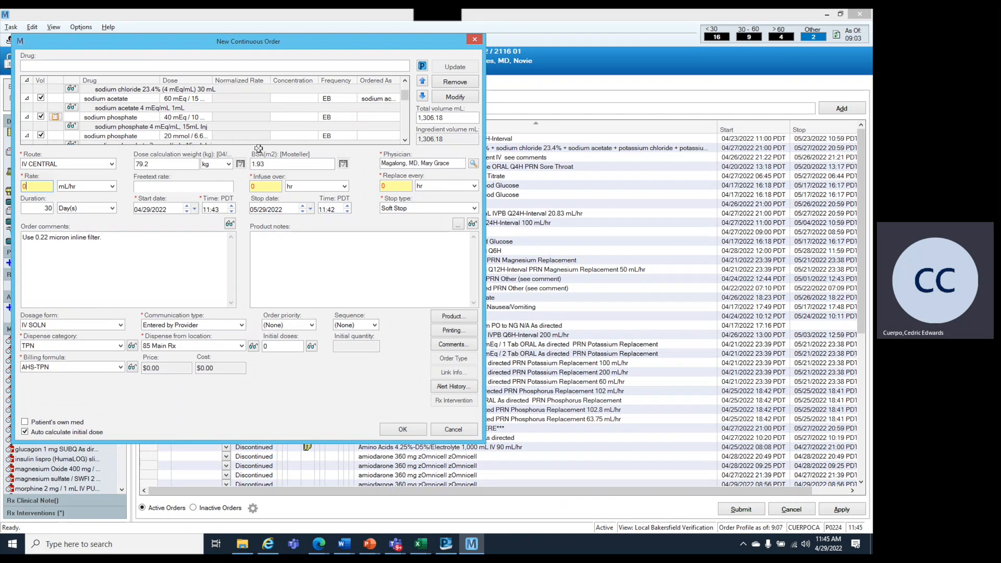
{"action": "left_click", "coordinate": [205, 182]}
{"action": "type", "text": "Ramp up"}
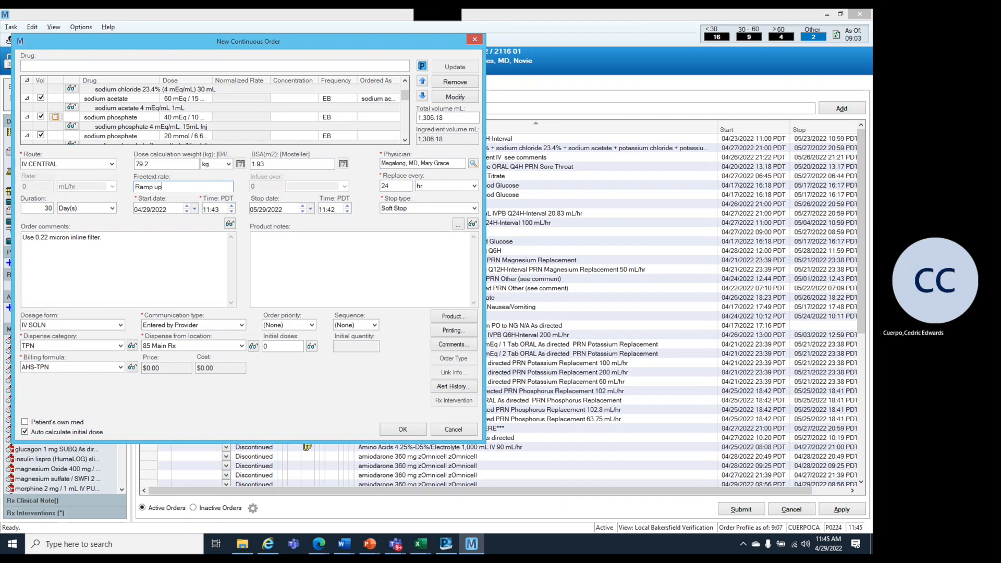
{"action": "type", "text": " - See comments"}
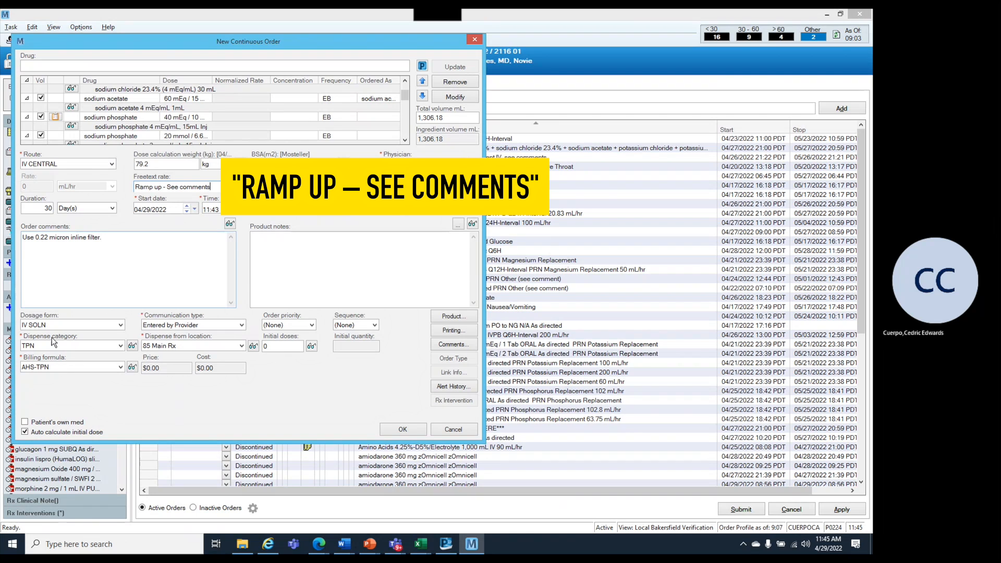
Clear the existing order comments and set the order's start time to 21:00.
{"action": "left_click", "coordinate": [127, 246]}
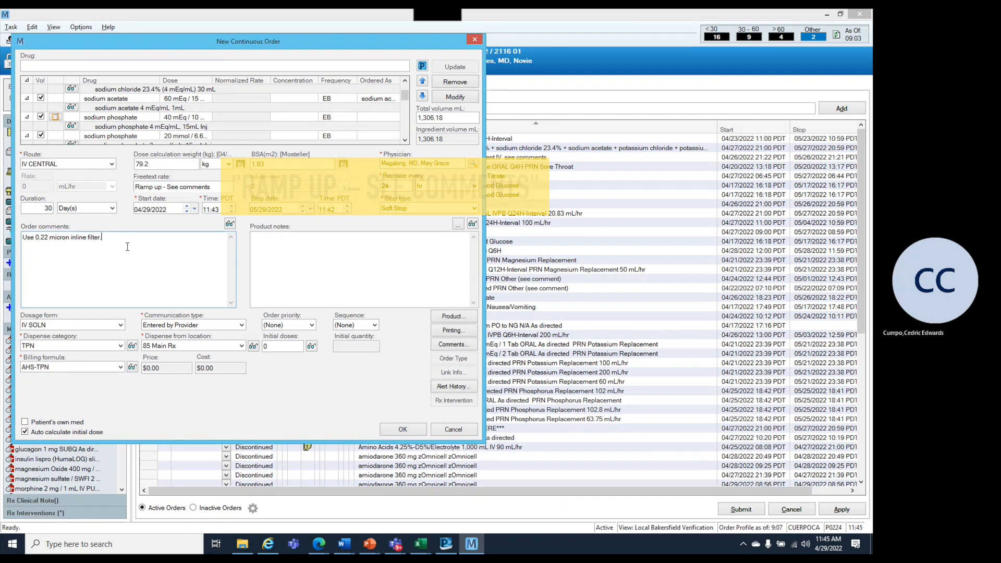
{"action": "key", "text": "BackSpace"}
{"action": "key", "text": "BackSpace"}
{"action": "key", "text": "BackSpace"}
{"action": "key", "text": "BackSpace"}
{"action": "key", "text": "BackSpace"}
{"action": "key", "text": "BackSpace"}
{"action": "key", "text": "BackSpace"}
{"action": "key", "text": "BackSpace"}
{"action": "key", "text": "BackSpace"}
{"action": "key", "text": "BackSpace"}
{"action": "key", "text": "BackSpace"}
{"action": "key", "text": "BackSpace"}
{"action": "key", "text": "BackSpace"}
{"action": "key", "text": "BackSpace"}
{"action": "key", "text": "BackSpace"}
{"action": "key", "text": "BackSpace"}
{"action": "key", "text": "BackSpace"}
{"action": "key", "text": "BackSpace"}
{"action": "key", "text": "BackSpace"}
{"action": "key", "text": "BackSpace"}
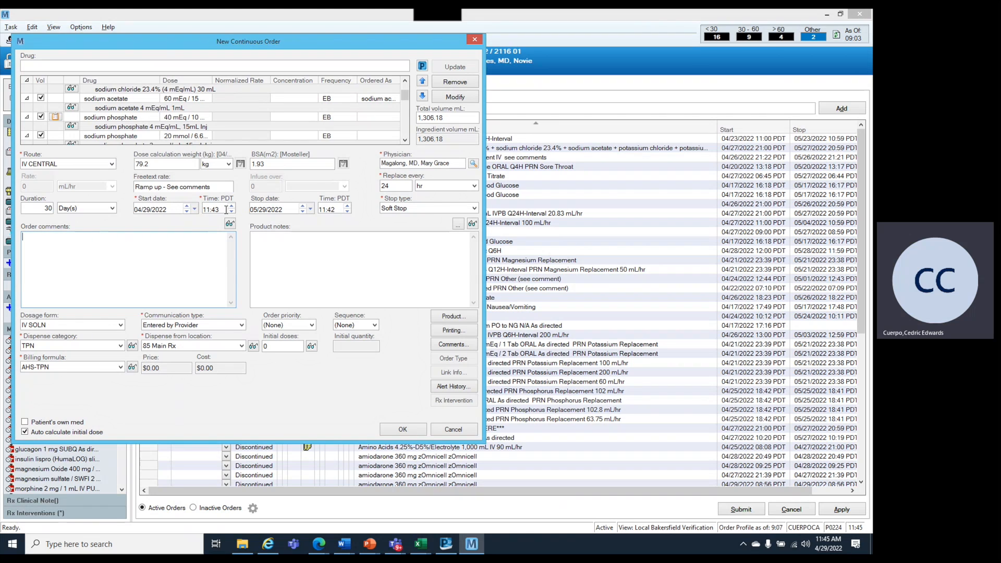
{"action": "left_click_drag", "start_coordinate": [223, 209], "coordinate": [198, 211]}
{"action": "type", "text": "21:00"}
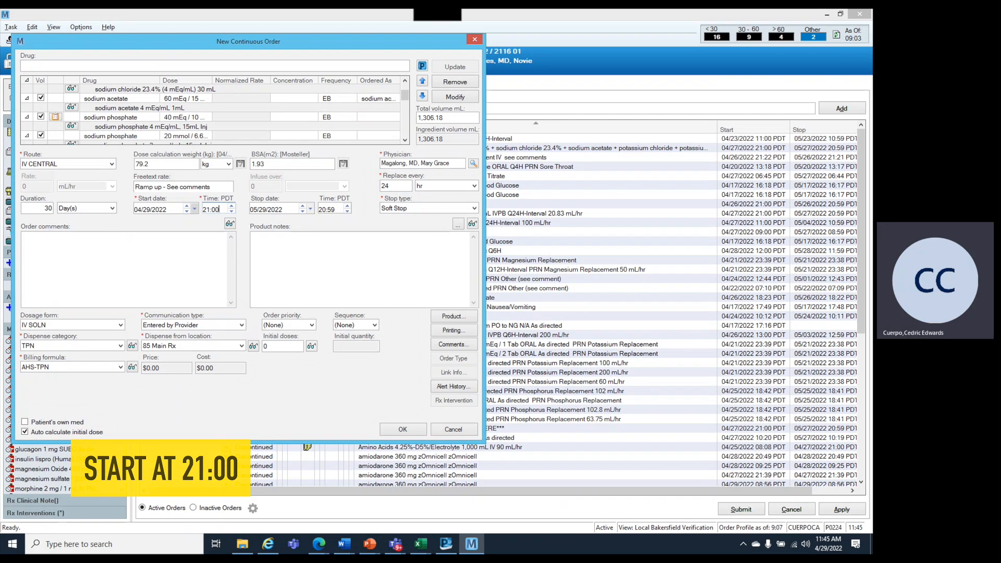
Paste the copied TPN ramp-up instructions into the order comments, adding blank lines after the hang time, filter and blood glucose instructions.
{"action": "right_click", "coordinate": [110, 256]}
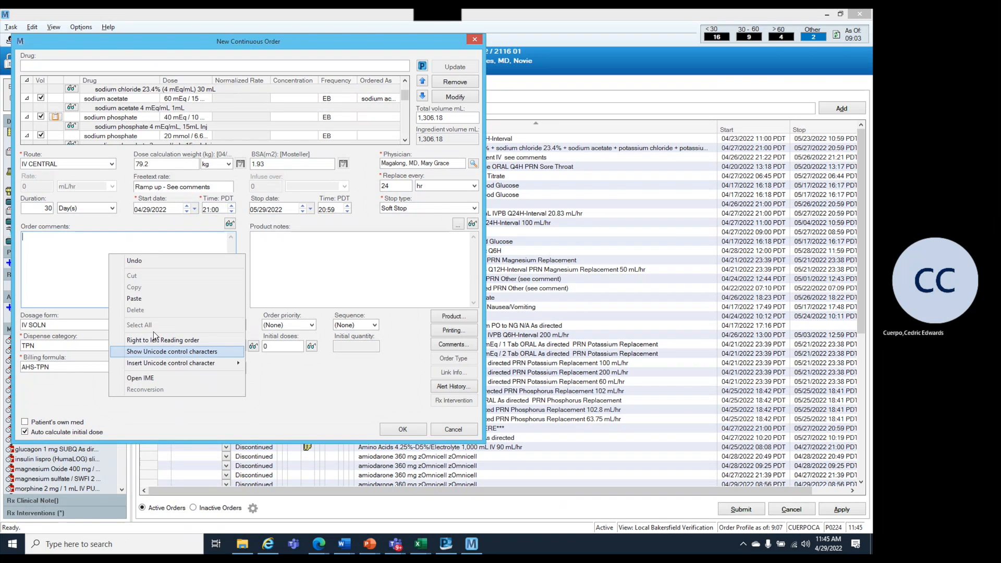
{"action": "left_click", "coordinate": [154, 298]}
{"action": "left_click_drag", "start_coordinate": [230, 280], "coordinate": [233, 247]}
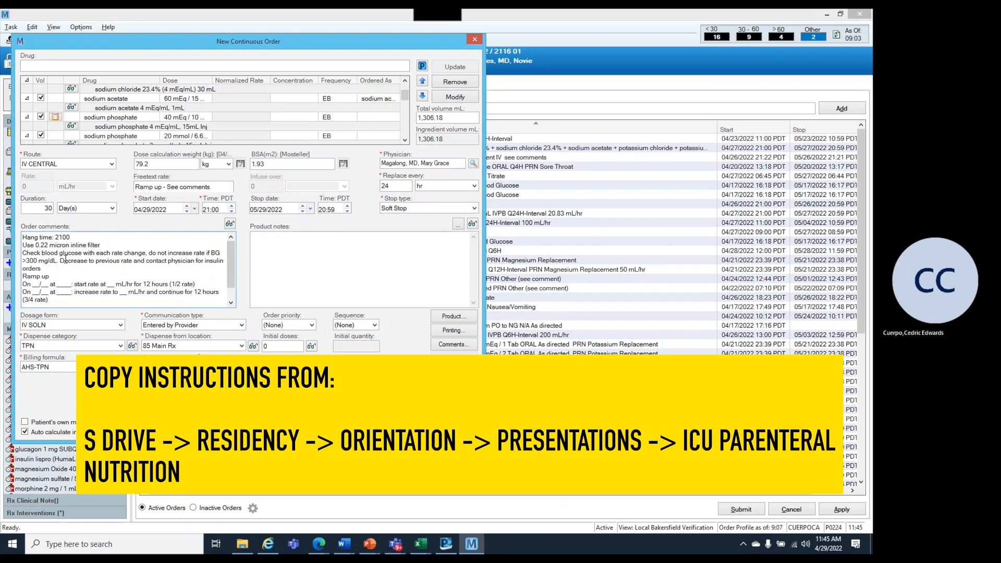
{"action": "left_click", "coordinate": [76, 239]}
{"action": "key", "text": "Return"}
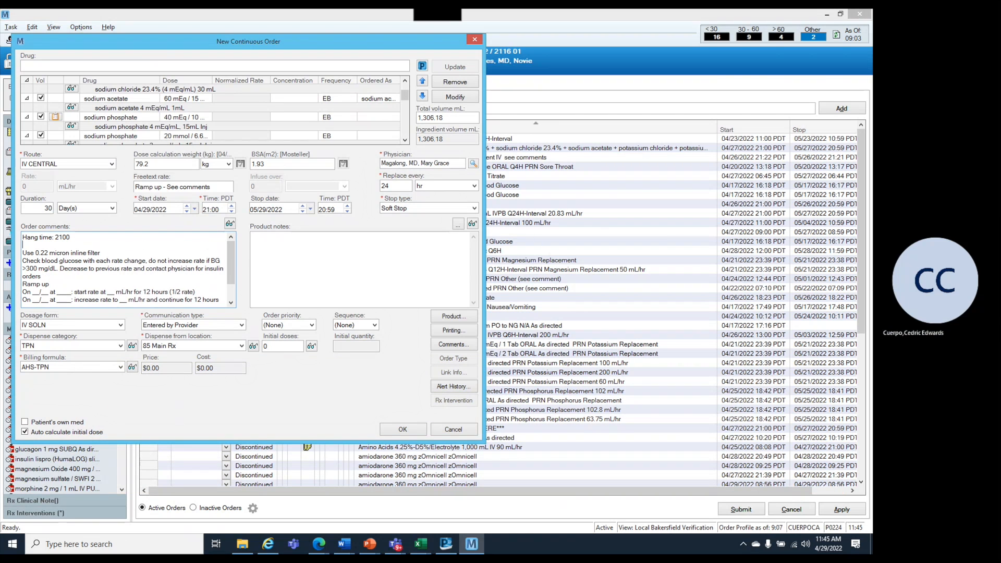
{"action": "left_click", "coordinate": [104, 253]}
{"action": "key", "text": "Return"}
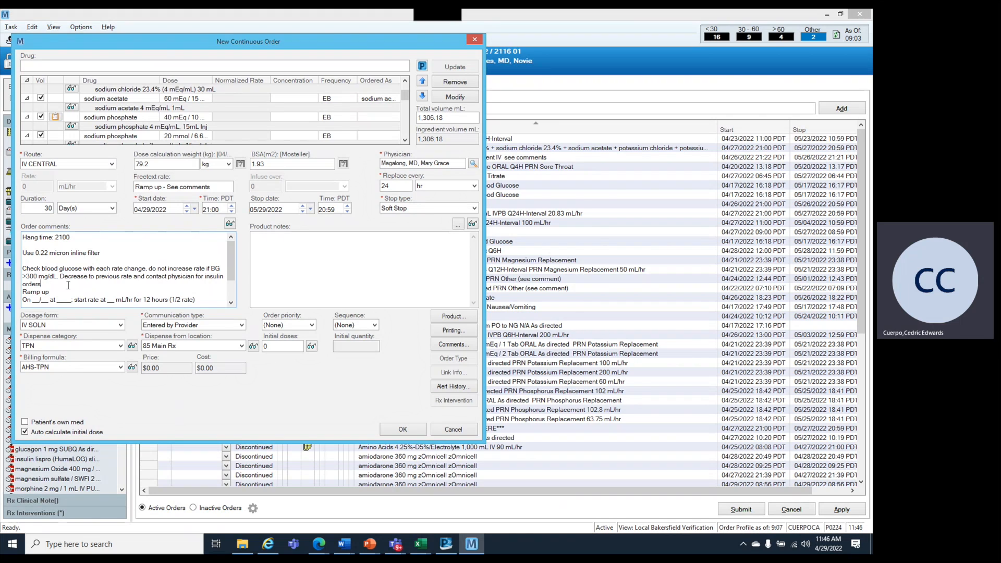
{"action": "key", "text": "Return"}
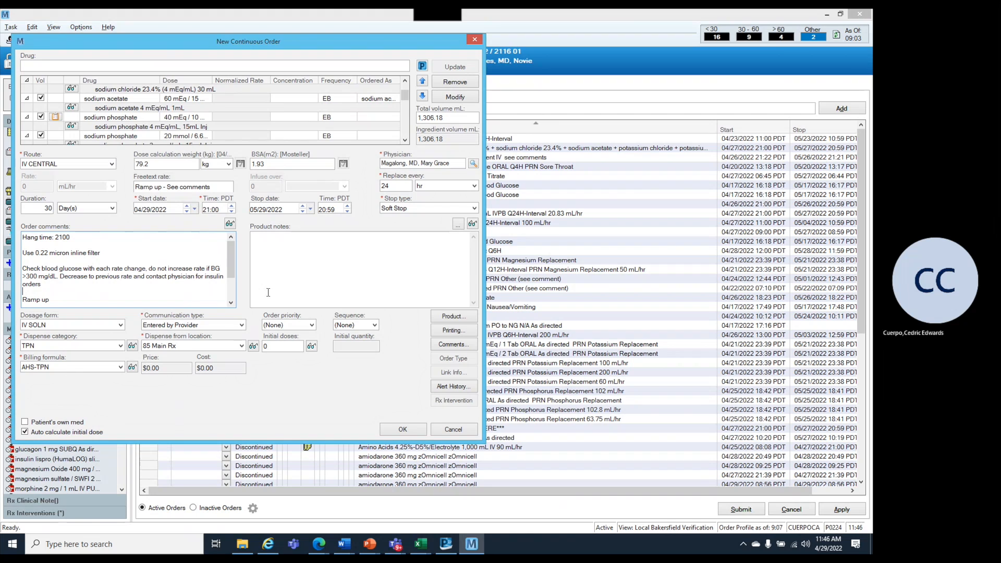
Fill in 4/29 as the date of the 1/2 rate line in the ramp-up comments.
{"action": "left_click", "coordinate": [230, 303]}
{"action": "left_click", "coordinate": [230, 303]}
{"action": "left_click", "coordinate": [230, 303]}
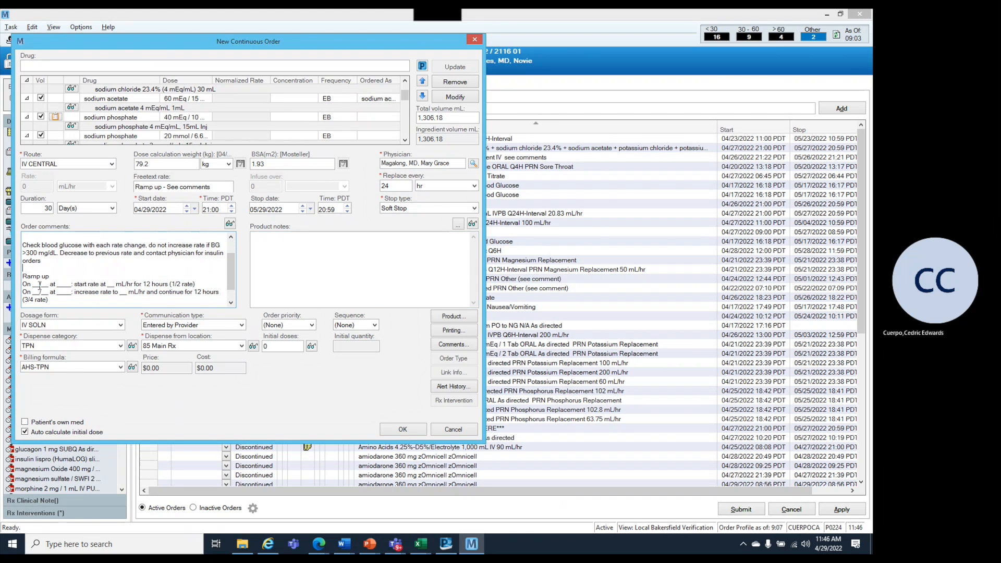
{"action": "left_click_drag", "start_coordinate": [40, 284], "coordinate": [42, 301]}
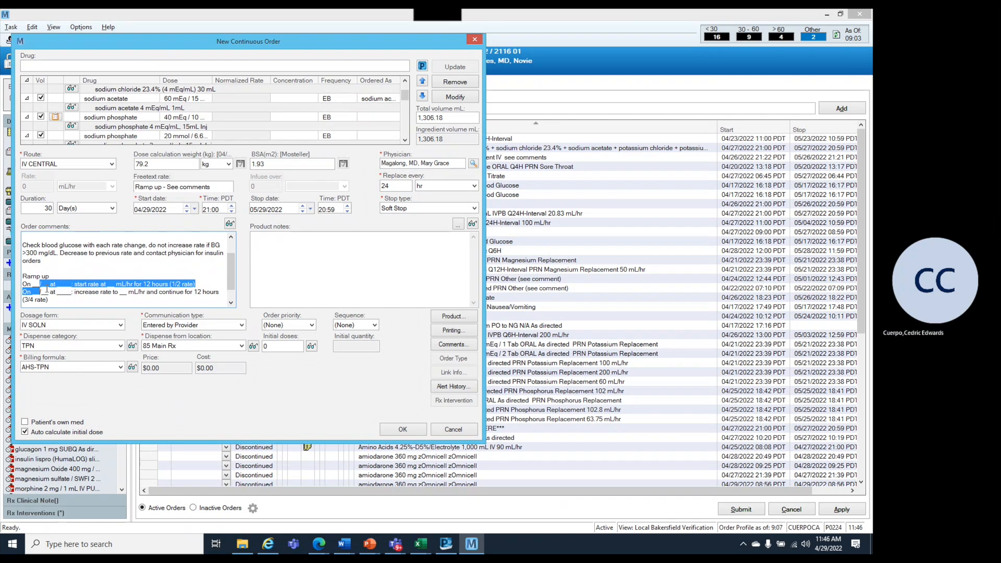
{"action": "left_click", "coordinate": [46, 289]}
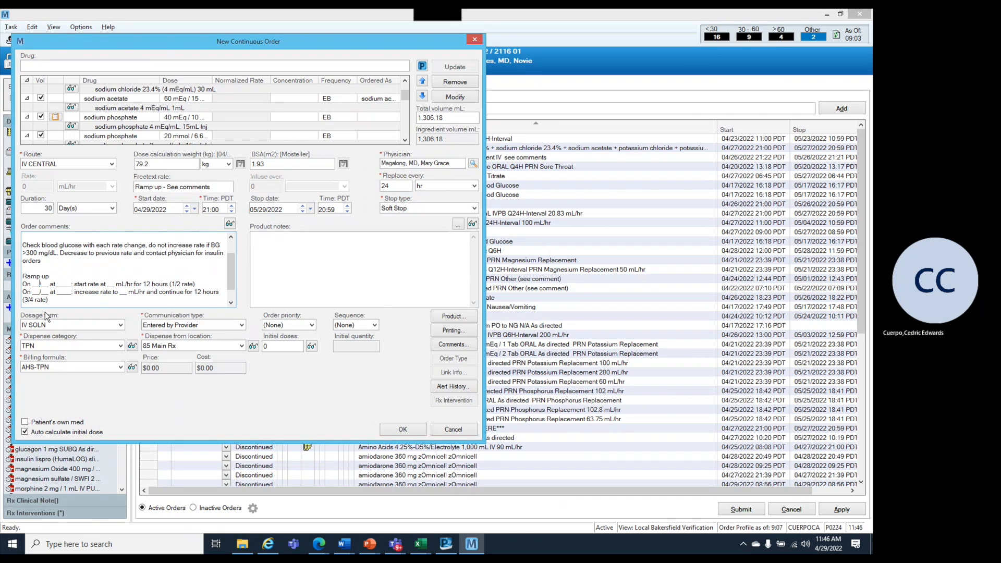
{"action": "key", "text": "BackSpace"}
{"action": "key", "text": "BackSpace"}
{"action": "type", "text": "4"}
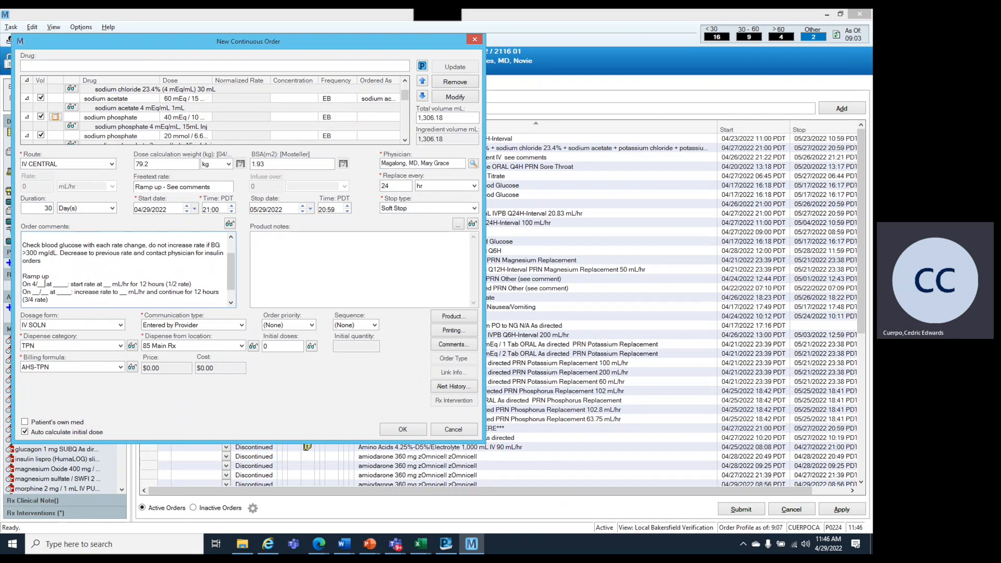
{"action": "key", "text": "BackSpace"}
{"action": "key", "text": "BackSpace"}
{"action": "type", "text": "29"}
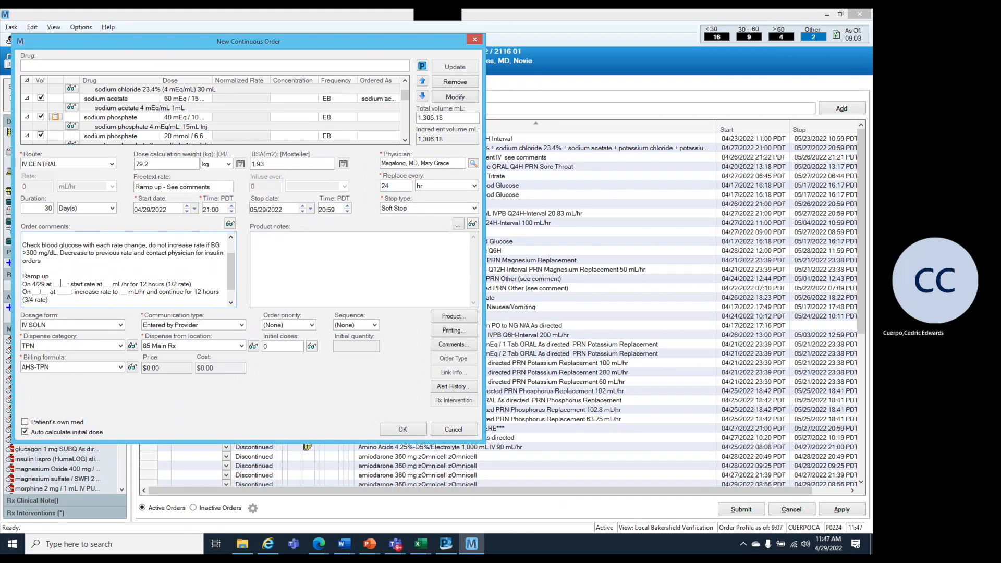
Complete the 1/2 rate line with a time of 2100 and a start rate of 27 mL/hr.
{"action": "left_click", "coordinate": [68, 283]}
{"action": "key", "text": "BackSpace"}
{"action": "key", "text": "BackSpace"}
{"action": "key", "text": "BackSpace"}
{"action": "key", "text": "BackSpace"}
{"action": "key", "text": "BackSpace"}
{"action": "type", "text": "2100"}
{"action": "left_click", "coordinate": [108, 283]}
{"action": "key", "text": "BackSpace"}
{"action": "key", "text": "BackSpace"}
{"action": "key", "text": "BackSpace"}
{"action": "type", "text": "27"}
Fill in the 3/4 rate line of the ramp-up comments with the date 4/30 and the time 0900.
{"action": "key", "text": "BackSpace"}
{"action": "key", "text": "BackSpace"}
{"action": "type", "text": "4/"}
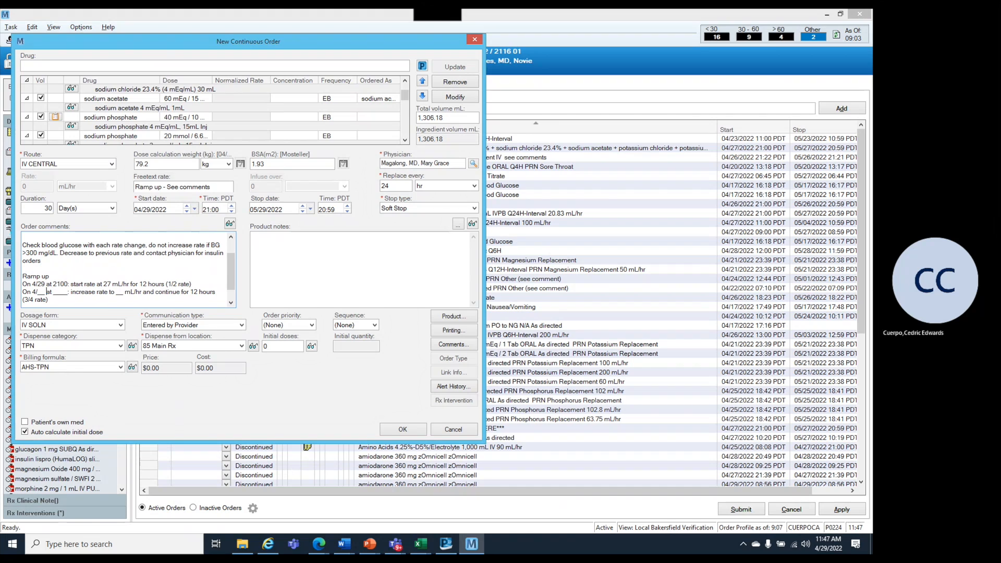
{"action": "key", "text": "BackSpace"}
{"action": "key", "text": "BackSpace"}
{"action": "key", "text": "BackSpace"}
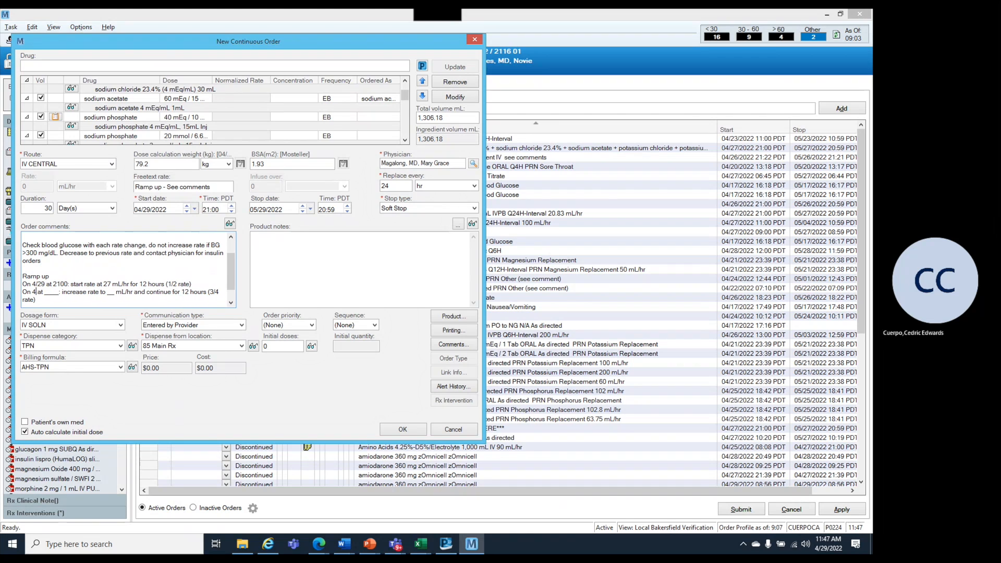
{"action": "type", "text": "/30"}
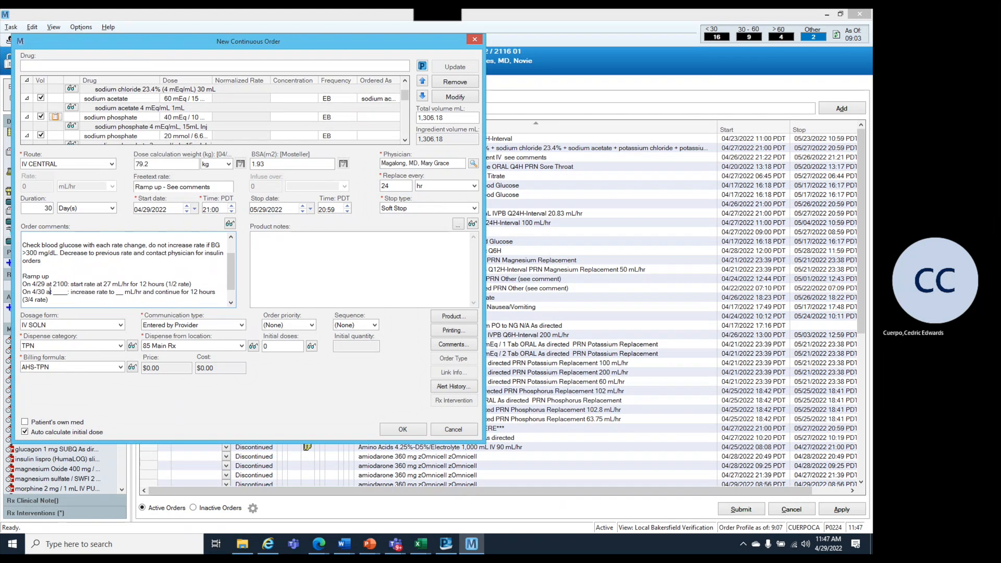
{"action": "key", "text": "BackSpace"}
{"action": "key", "text": "BackSpace"}
{"action": "key", "text": "BackSpace"}
{"action": "key", "text": "BackSpace"}
{"action": "key", "text": "BackSpace"}
{"action": "key", "text": "BackSpace"}
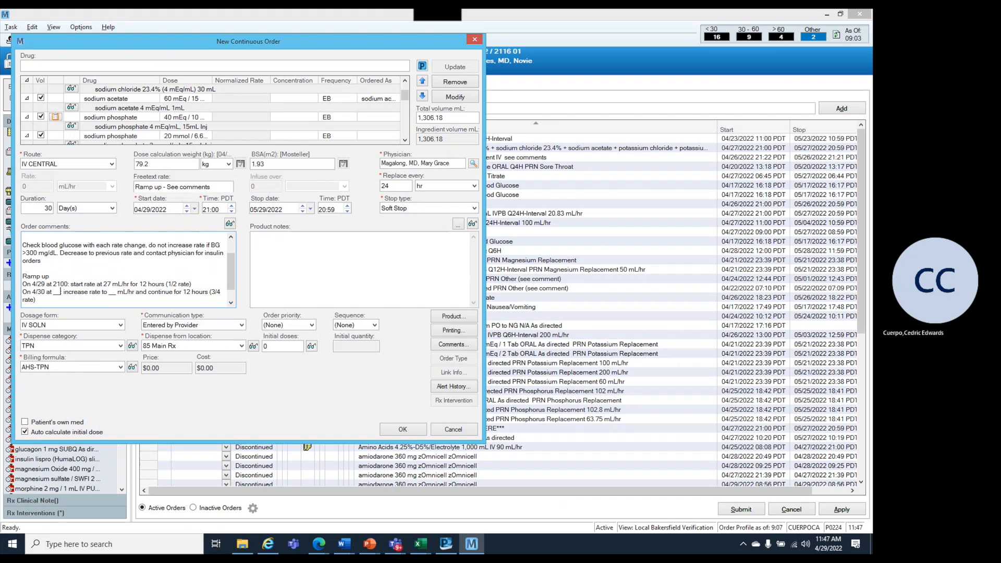
{"action": "type", "text": "0900:"}
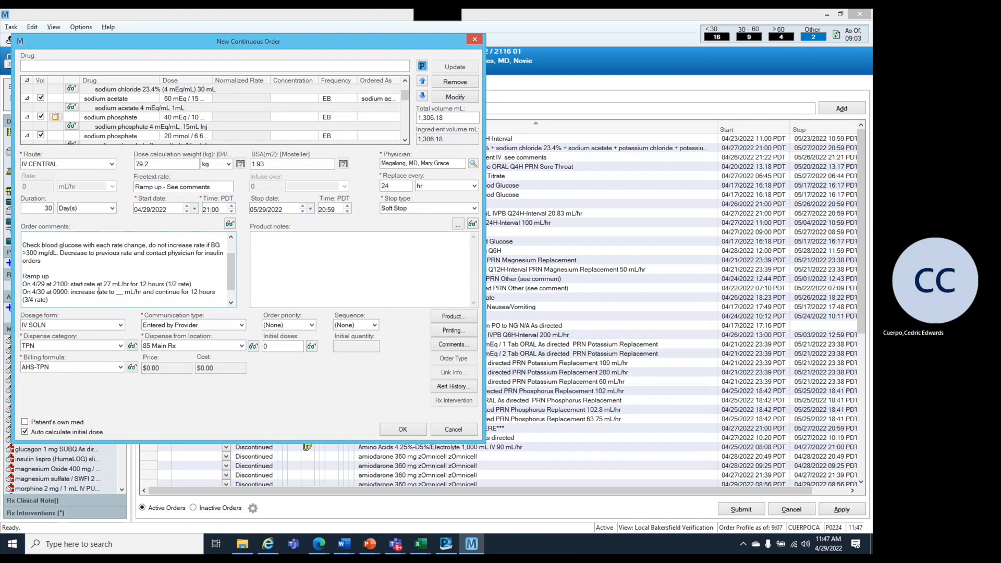
Enter 40 mL/hr as the increased rate in the 3/4 rate line.
{"action": "left_click", "coordinate": [116, 292]}
{"action": "key", "text": "Delete"}
{"action": "key", "text": "Delete"}
{"action": "key", "text": "Delete"}
{"action": "type", "text": "40"}
Fill in the full rate line of the ramp-up comments with the date 4/30 and the time 2100.
{"action": "key", "text": "Down"}
{"action": "key", "text": "Down"}
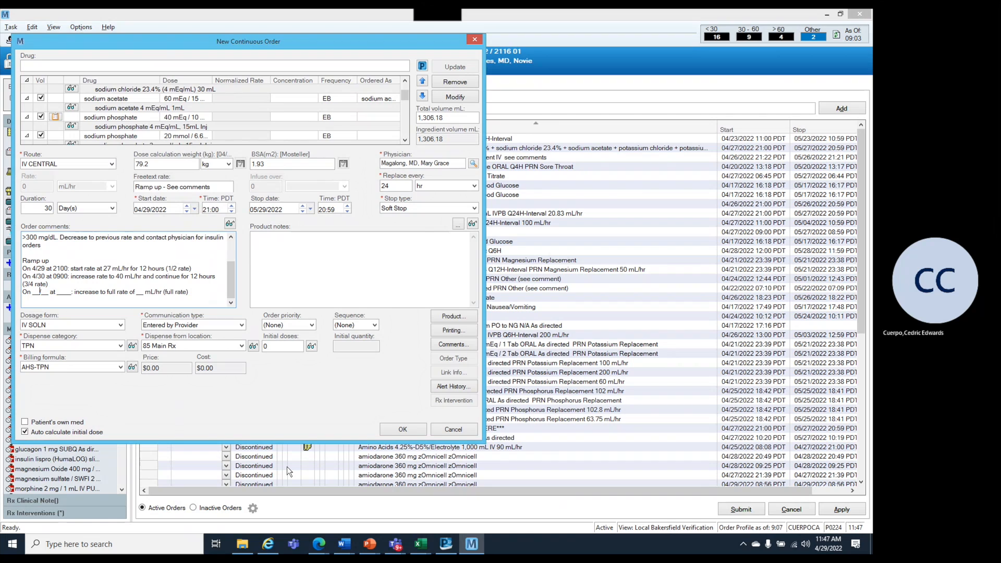
{"action": "key", "text": "BackSpace"}
{"action": "key", "text": "BackSpace"}
{"action": "type", "text": "4/30"}
{"action": "key", "text": "BackSpace"}
{"action": "key", "text": "BackSpace"}
{"action": "key", "text": "BackSpace"}
{"action": "key", "text": "BackSpace"}
{"action": "type", "text": "2100:"}
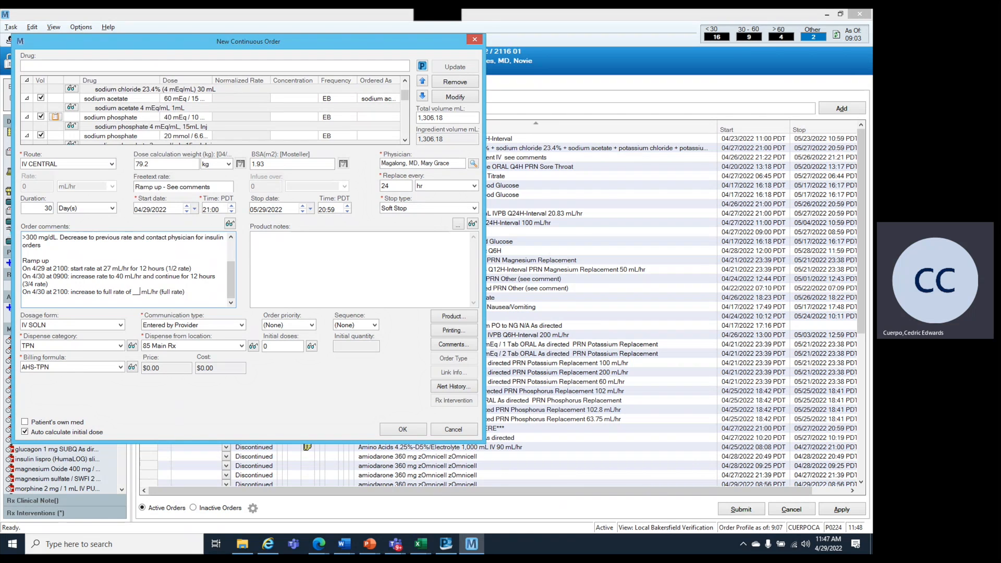
Enter 52 mL/hr as the full rate in the last ramp-up line.
{"action": "key", "text": "BackSpace"}
{"action": "key", "text": "BackSpace"}
{"action": "key", "text": "BackSpace"}
{"action": "type", "text": "52"}
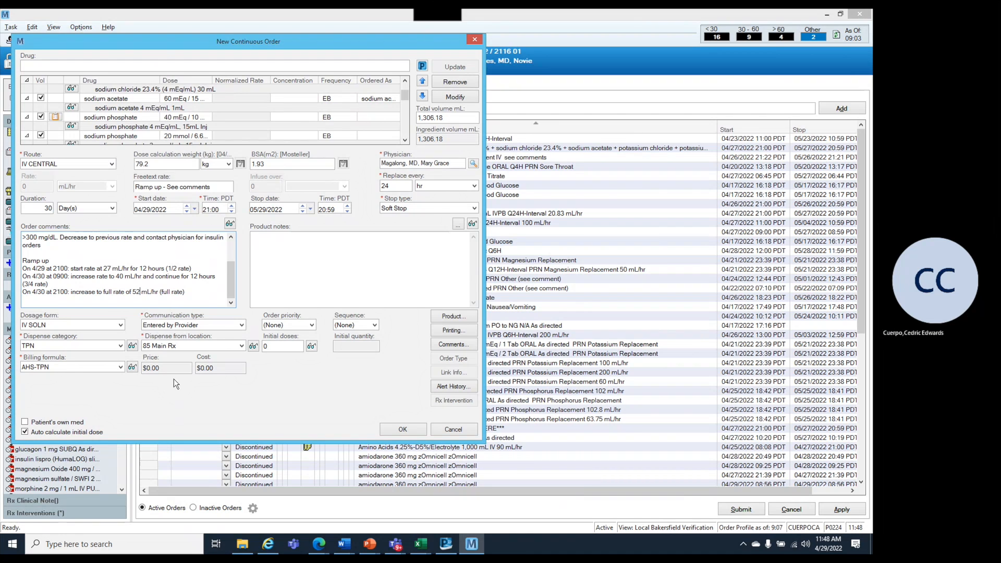
Set the TPN order's communication type to Per Protocol and its label copies to 0.
{"action": "left_click", "coordinate": [241, 324]}
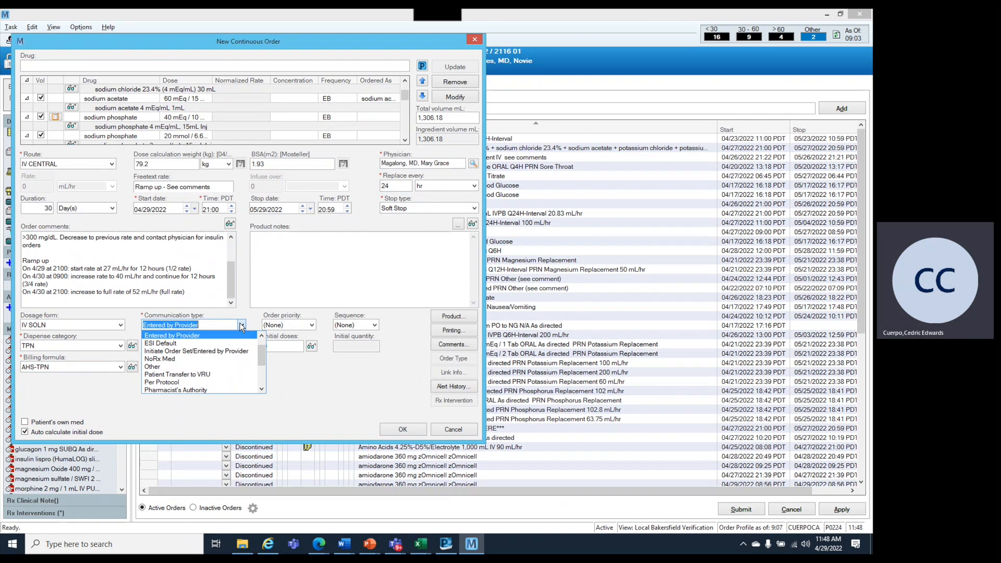
{"action": "left_click", "coordinate": [186, 381]}
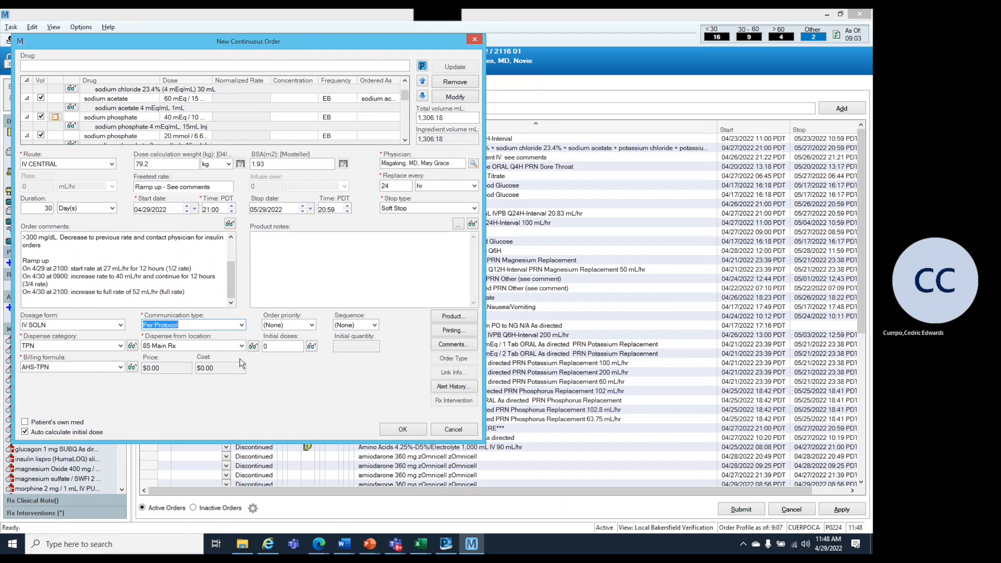
{"action": "left_click", "coordinate": [460, 333]}
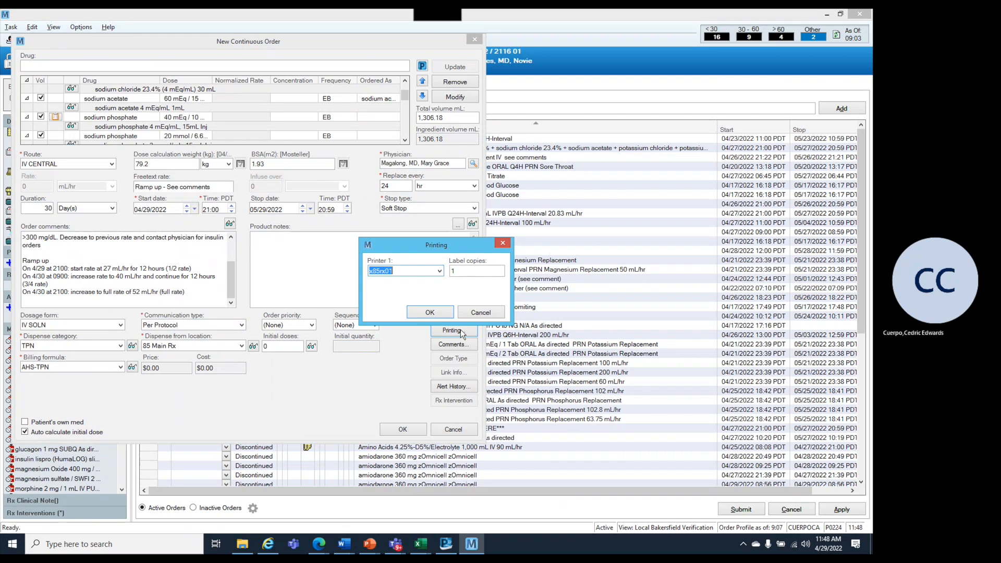
{"action": "left_click", "coordinate": [464, 272]}
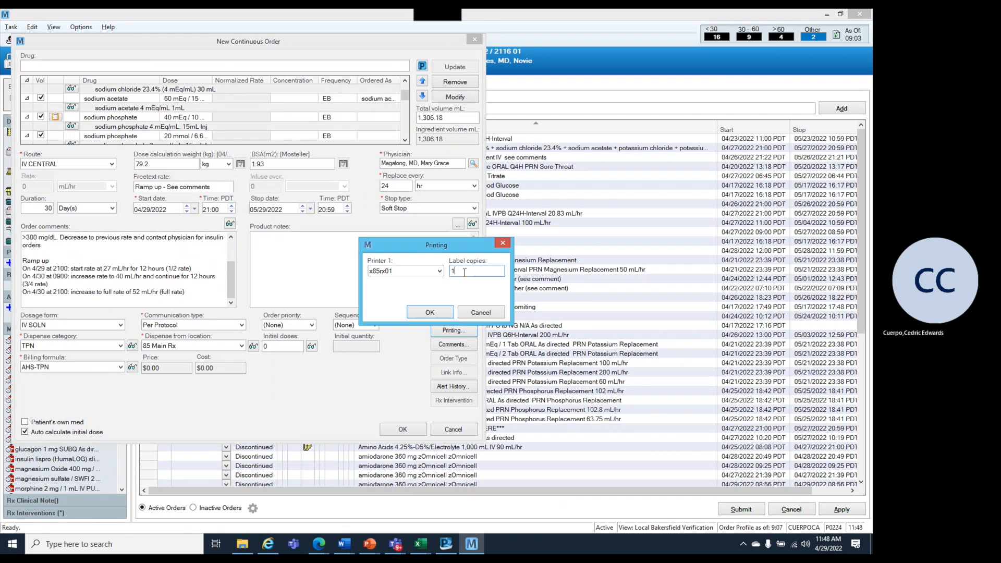
{"action": "key", "text": "BackSpace"}
{"action": "type", "text": "0"}
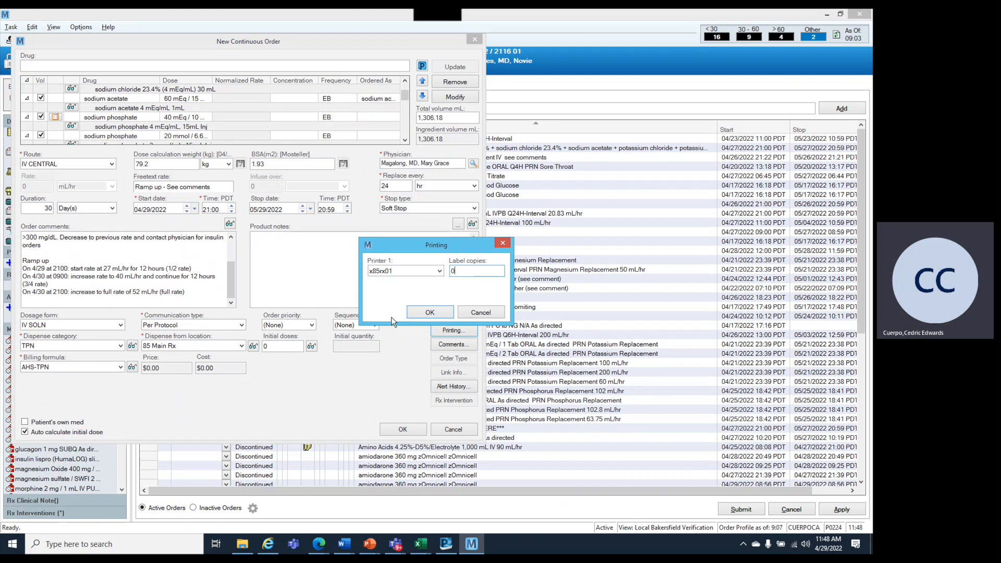
{"action": "left_click", "coordinate": [429, 312]}
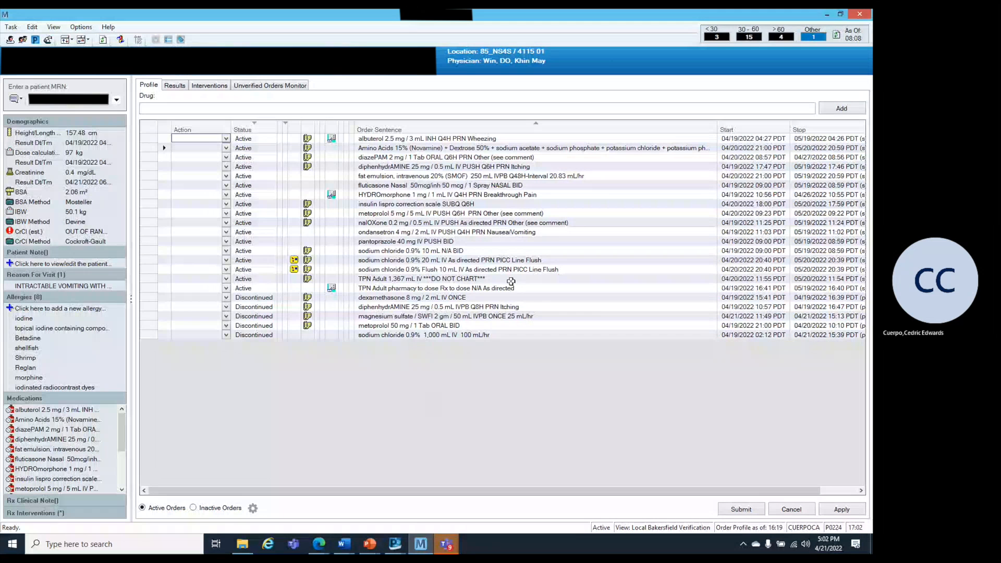
Search the products for "tpn" and start a new continuous order for TPN Adult.
{"action": "left_click", "coordinate": [323, 109]}
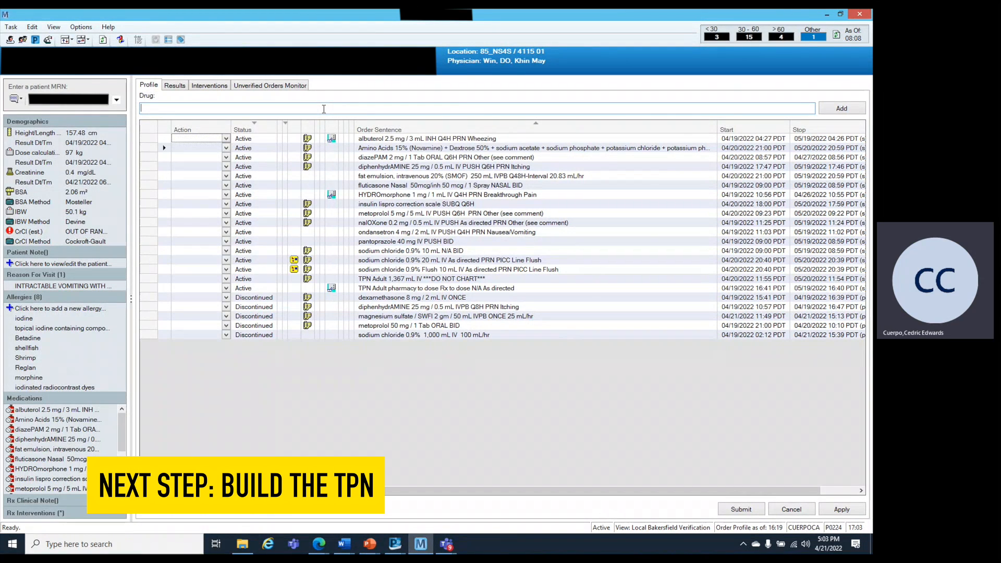
{"action": "type", "text": "tpn"}
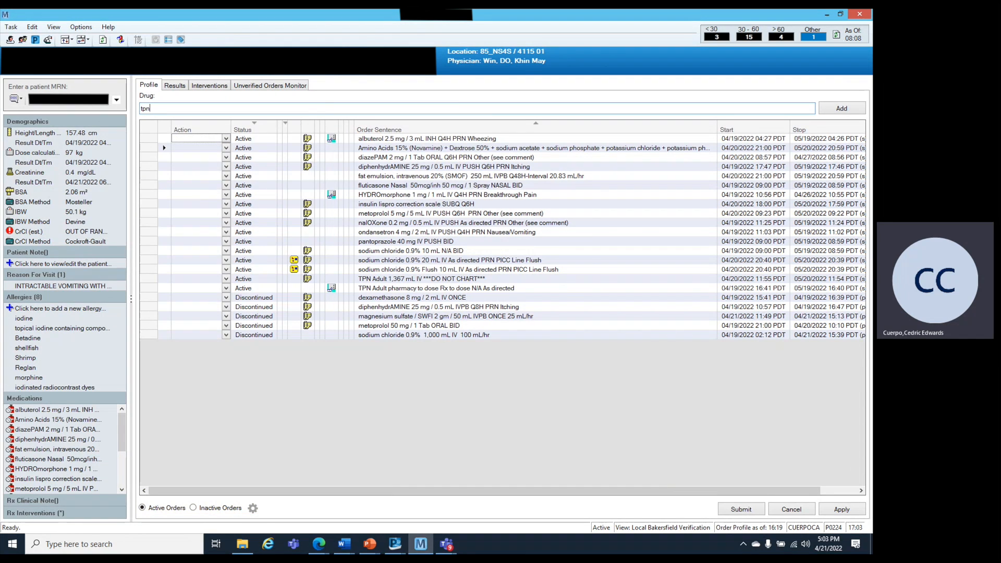
{"action": "key", "text": "Return"}
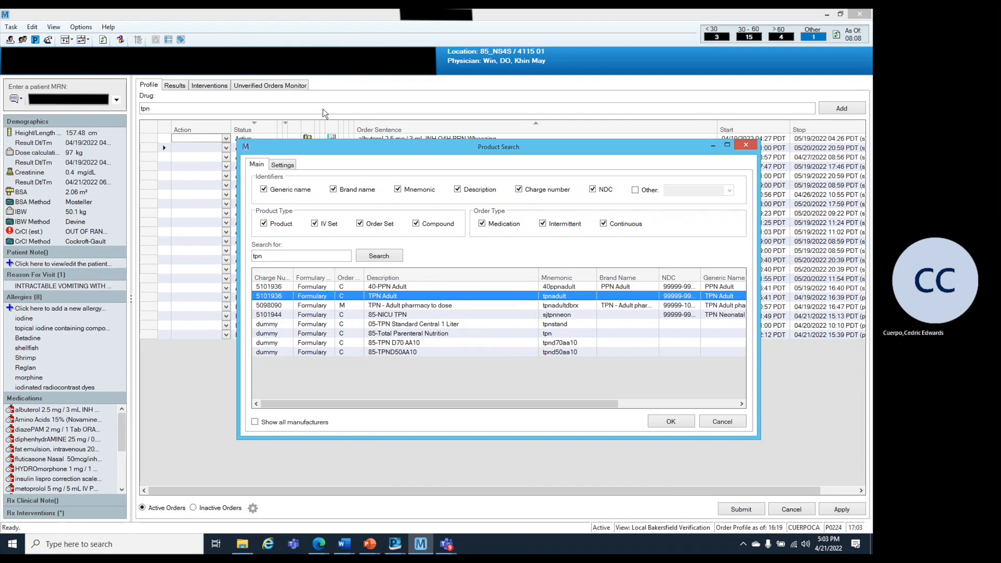
{"action": "left_click", "coordinate": [412, 286]}
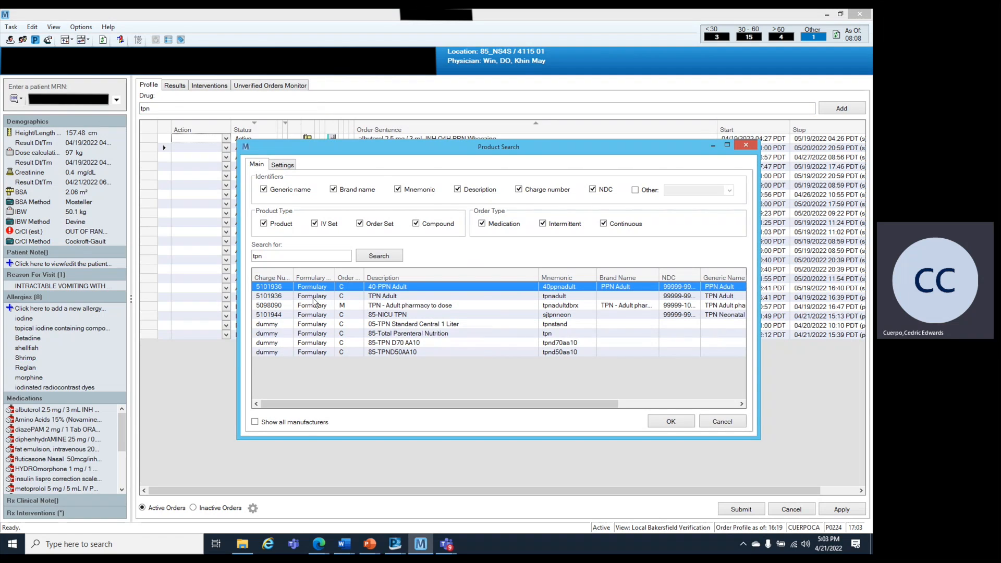
{"action": "left_click", "coordinate": [412, 299]}
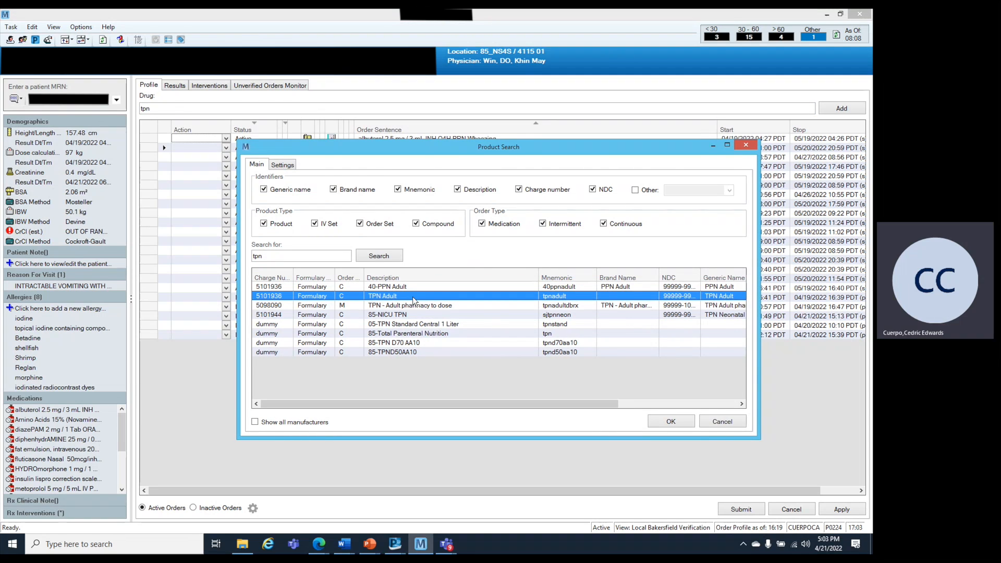
{"action": "left_click", "coordinate": [679, 424]}
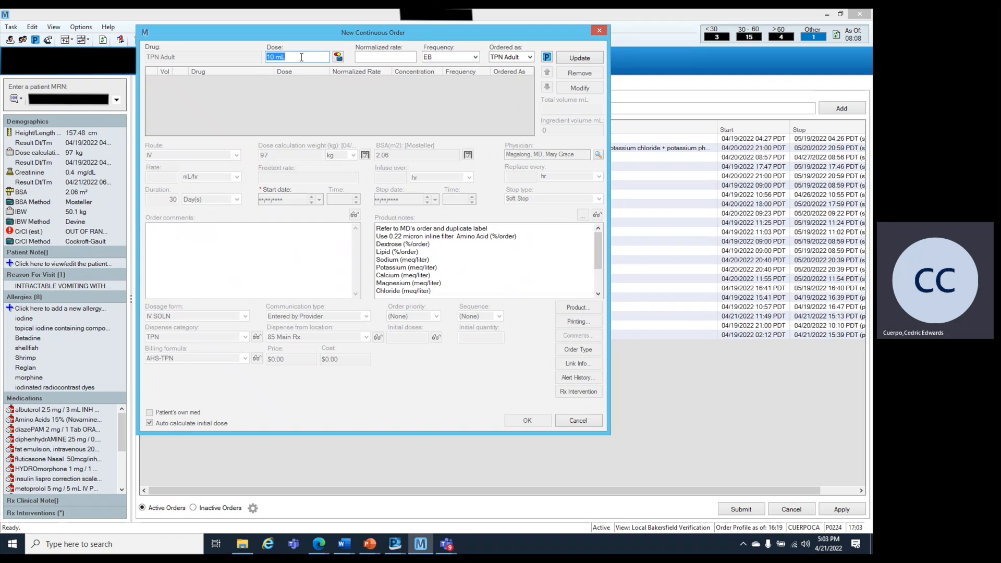
Add TPN Adult to the order with a dose of 1406 mL and set the route to N/A.
{"action": "type", "text": "140"}
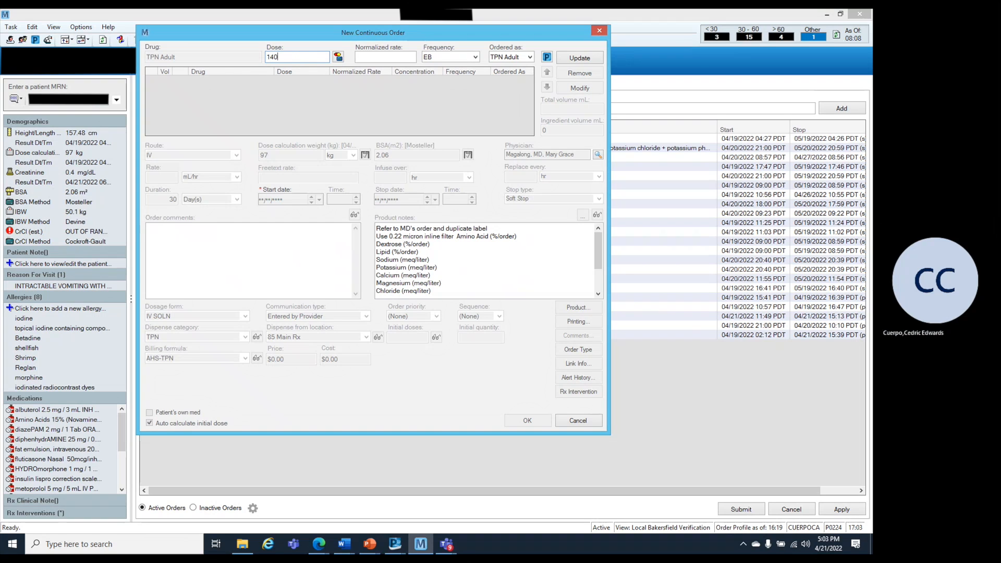
{"action": "type", "text": "6"}
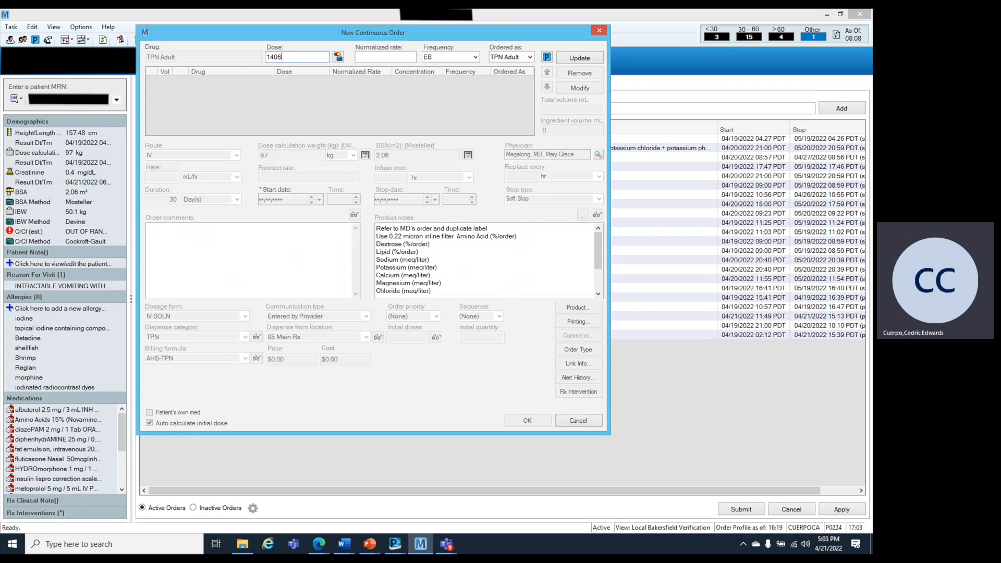
{"action": "type", "text": "ml"}
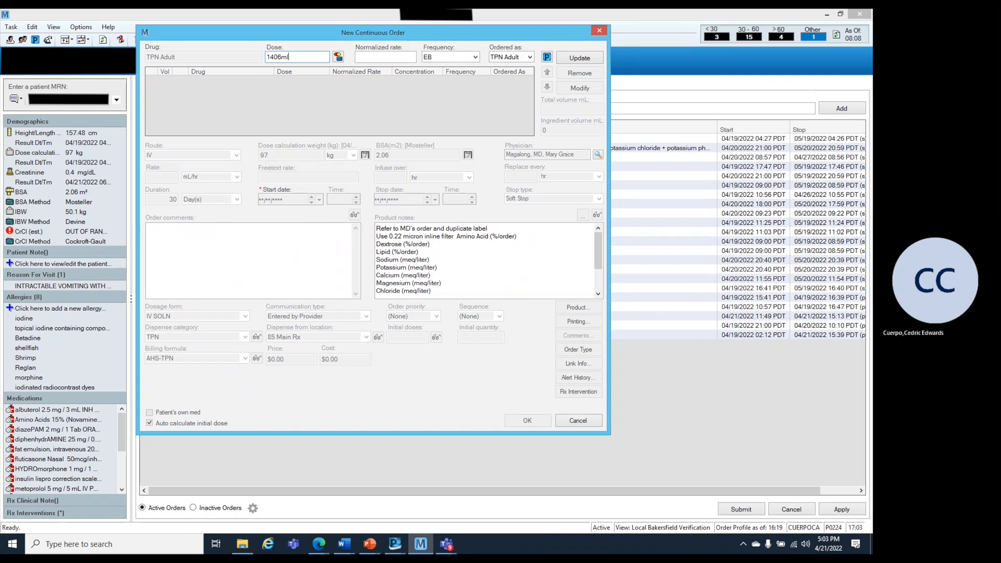
{"action": "key", "text": "Return"}
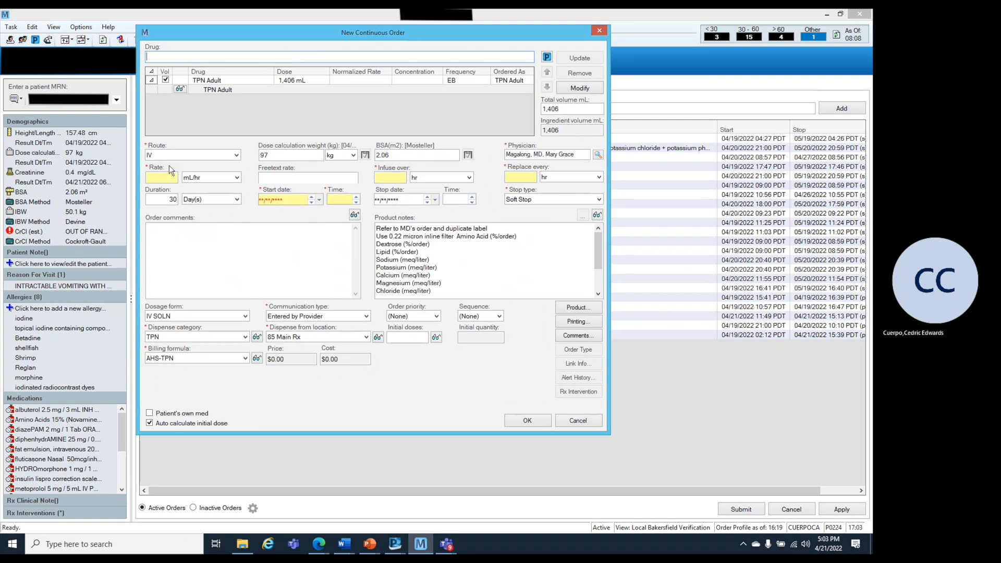
{"action": "left_click", "coordinate": [181, 155]}
{"action": "type", "text": "N/A"}
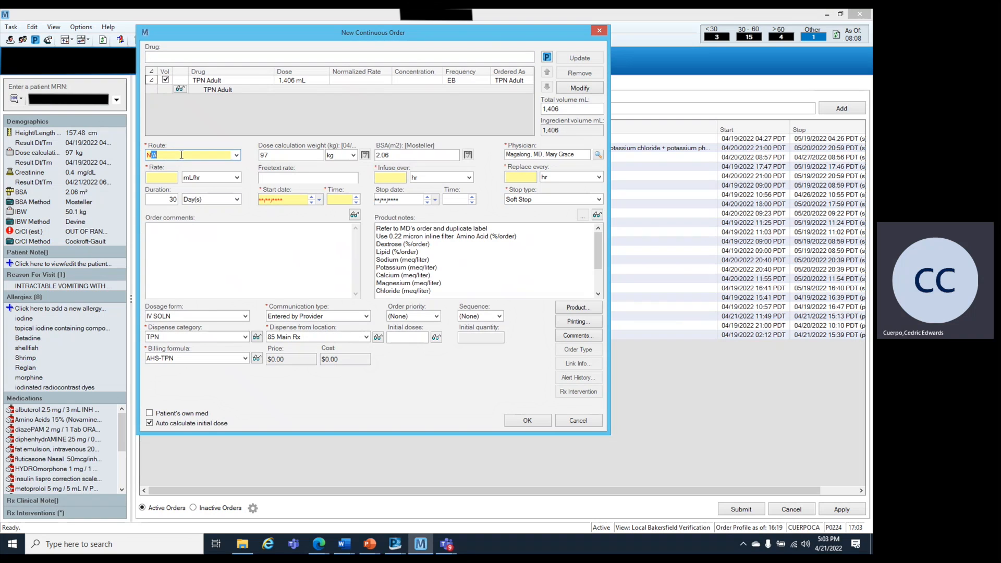
{"action": "key", "text": "Tab"}
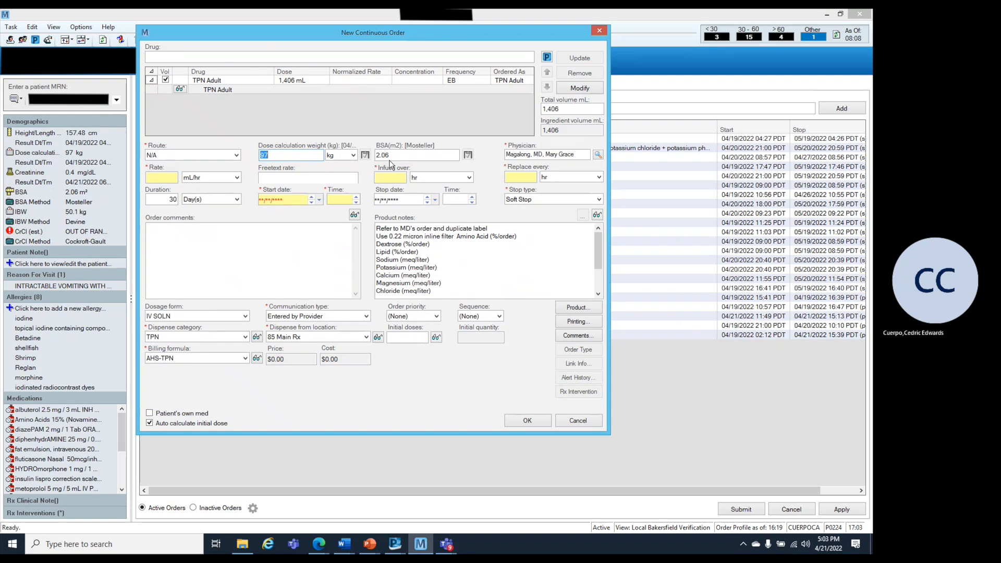
Enter "***Do Not Chart***" as the order's freetext rate.
{"action": "left_click", "coordinate": [315, 180]}
{"action": "type", "text": "***DO"}
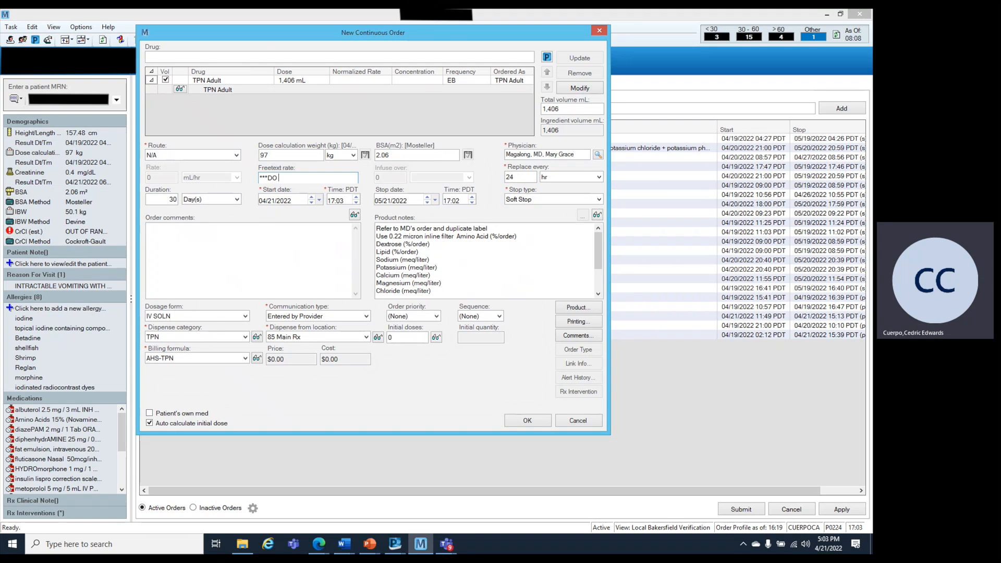
{"action": "key", "text": "BackSpace"}
{"action": "key", "text": "BackSpace"}
{"action": "type", "text": "o Not Chart***"}
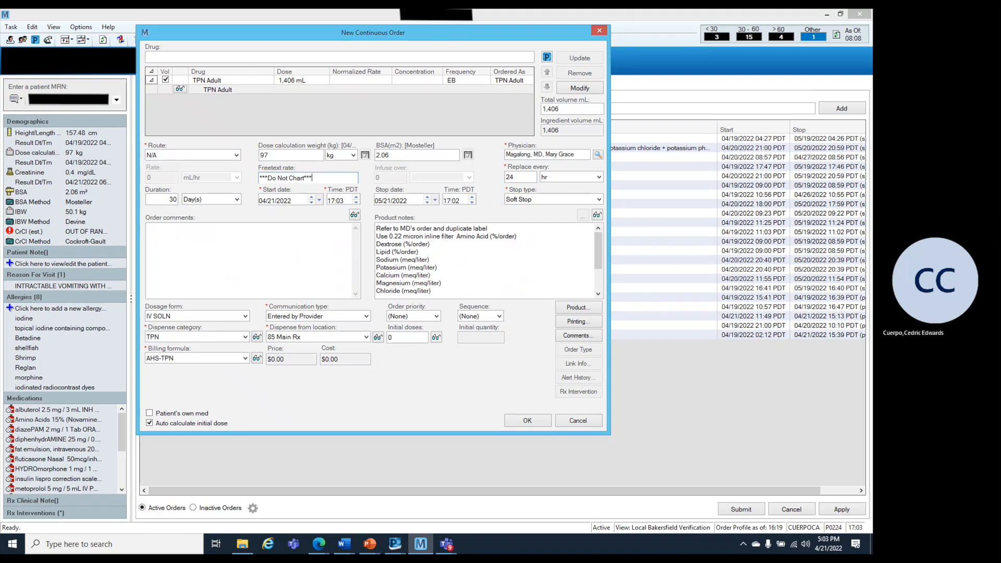
Add the order comment "**** Do Not Chart - For Billing Purposes Only****".
{"action": "left_click", "coordinate": [251, 265]}
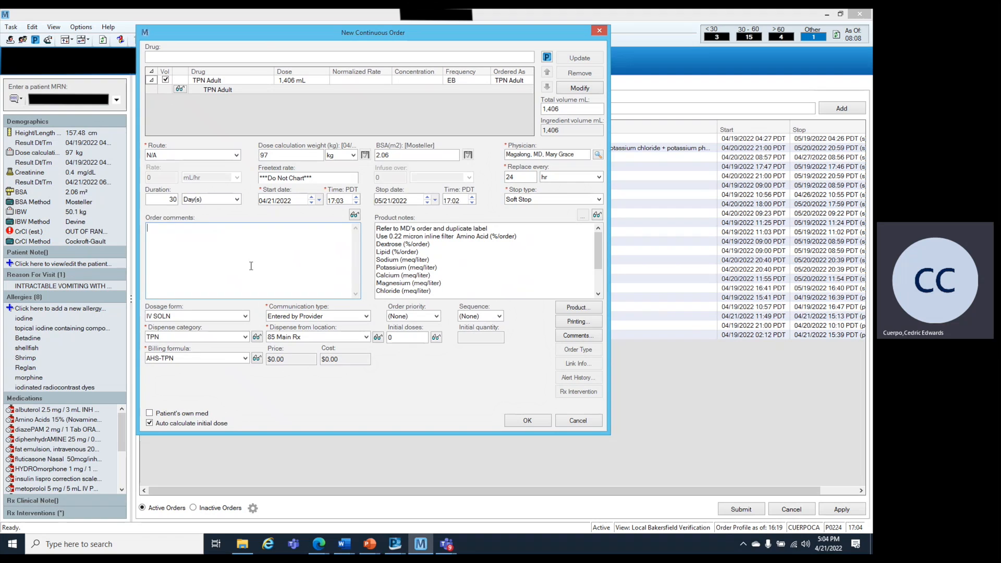
{"action": "type", "text": "**** Do N"}
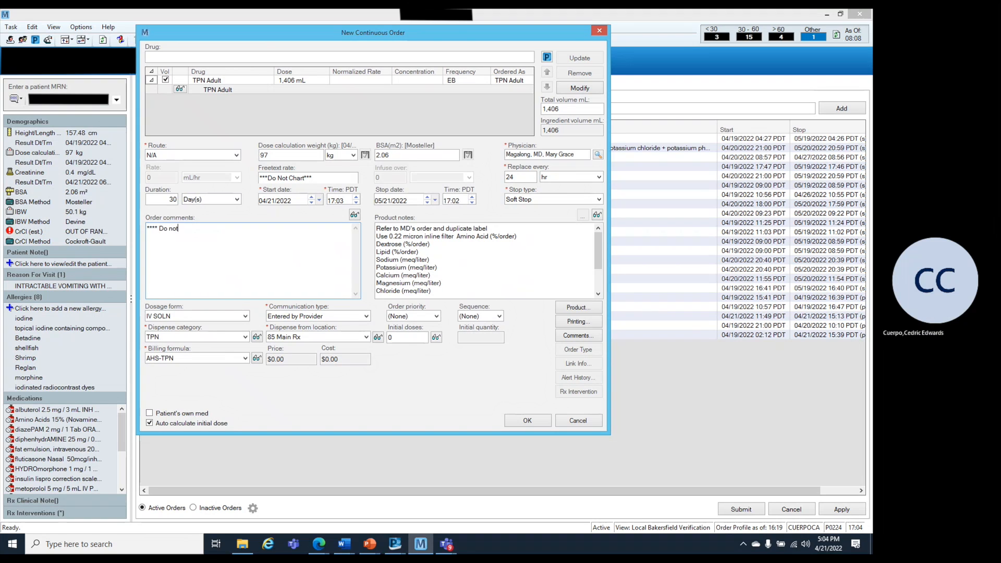
{"action": "type", "text": "ot Chart - For Billib"}
{"action": "type", "text": "g Purposes Only****"}
Delete all the default text from the TPN Adult order's product notes.
{"action": "left_click_drag", "start_coordinate": [599, 255], "coordinate": [599, 298]}
{"action": "left_click", "coordinate": [441, 294]}
{"action": "left_click_drag", "start_coordinate": [440, 293], "coordinate": [372, 190]}
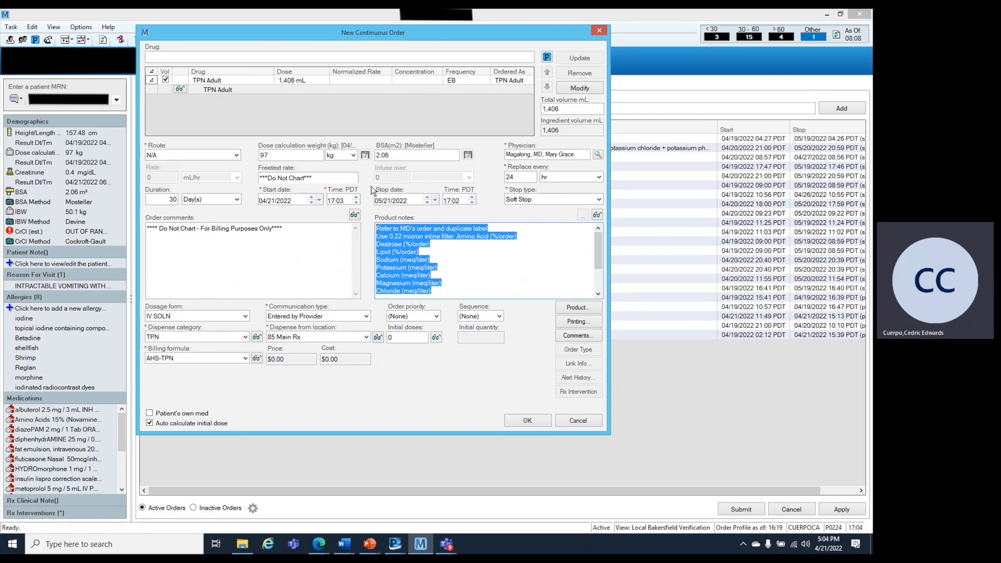
{"action": "key", "text": "Delete"}
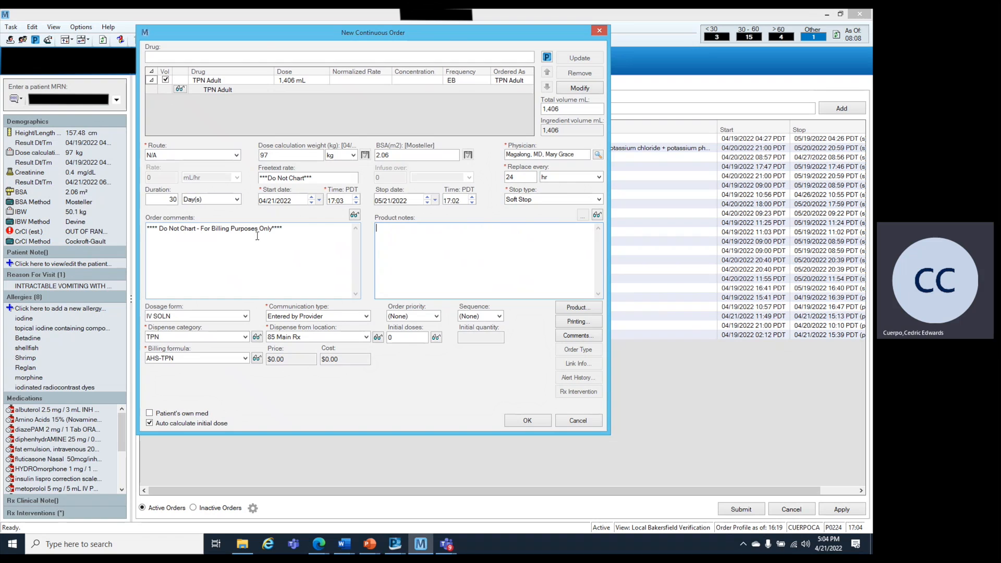
Set the TPN Adult billing order to Per Protocol communication and 0 label copies.
{"action": "left_click", "coordinate": [346, 315]}
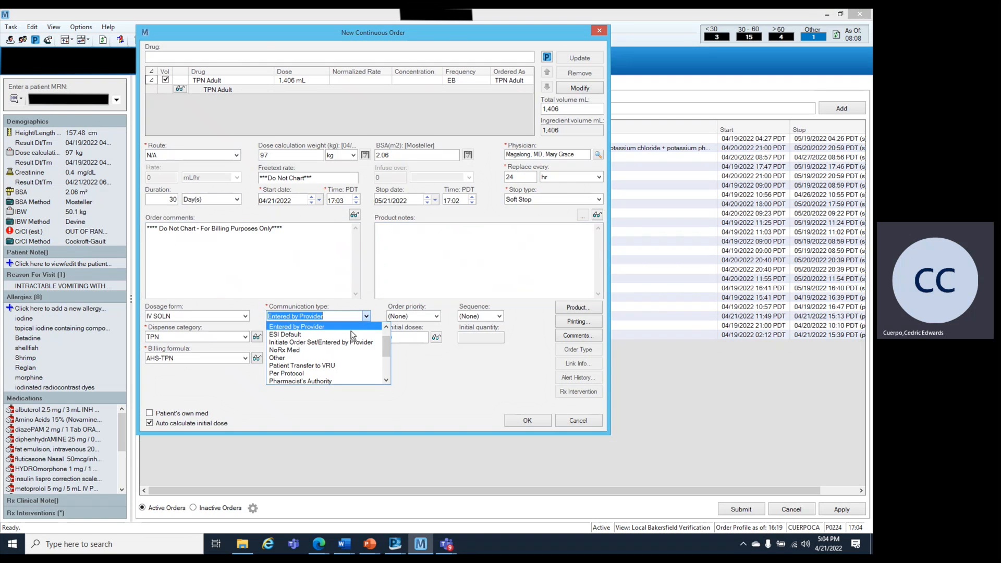
{"action": "left_click", "coordinate": [337, 373]}
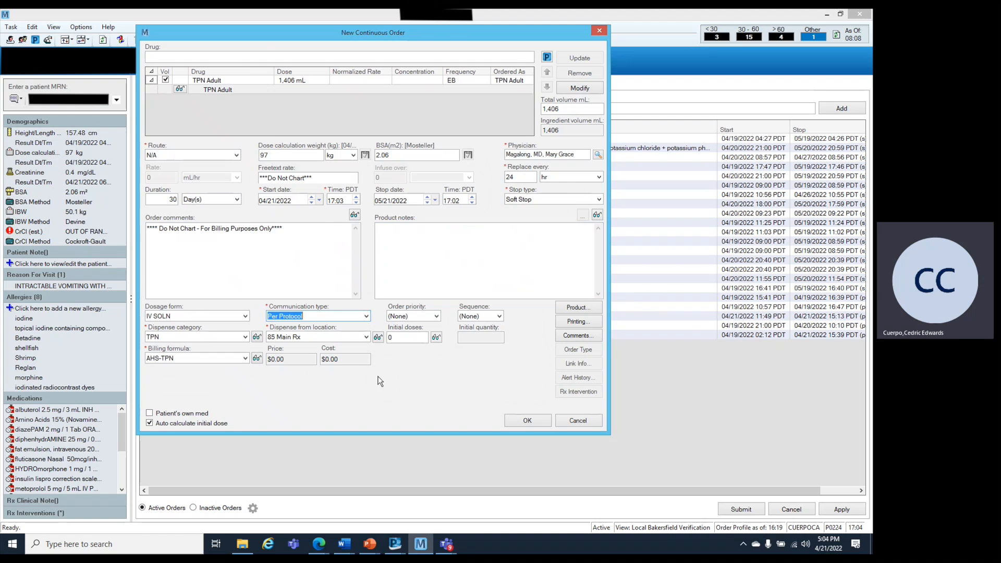
{"action": "left_click", "coordinate": [577, 321]}
{"action": "left_click", "coordinate": [469, 269]}
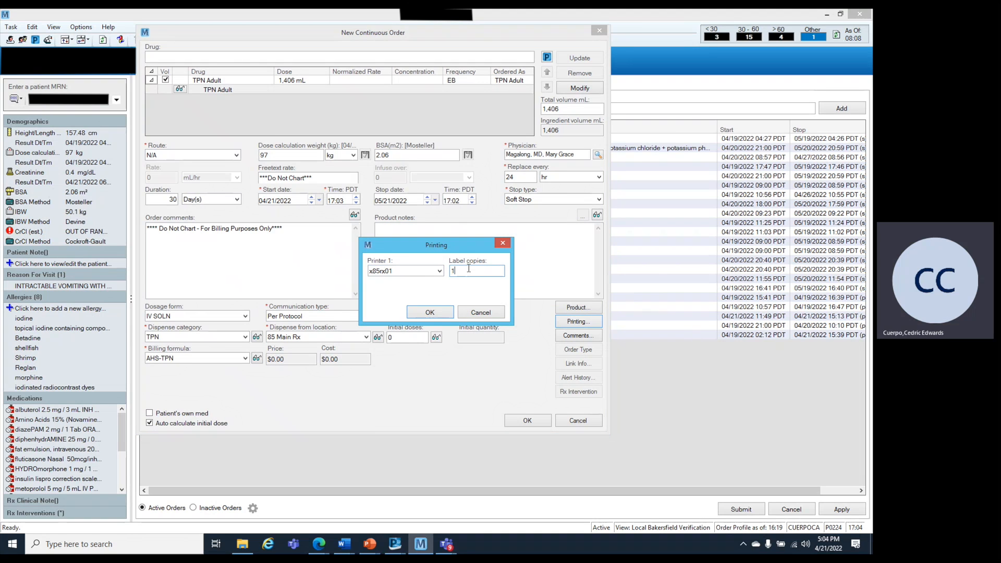
{"action": "key", "text": "BackSpace"}
{"action": "type", "text": "0"}
{"action": "left_click", "coordinate": [429, 313]}
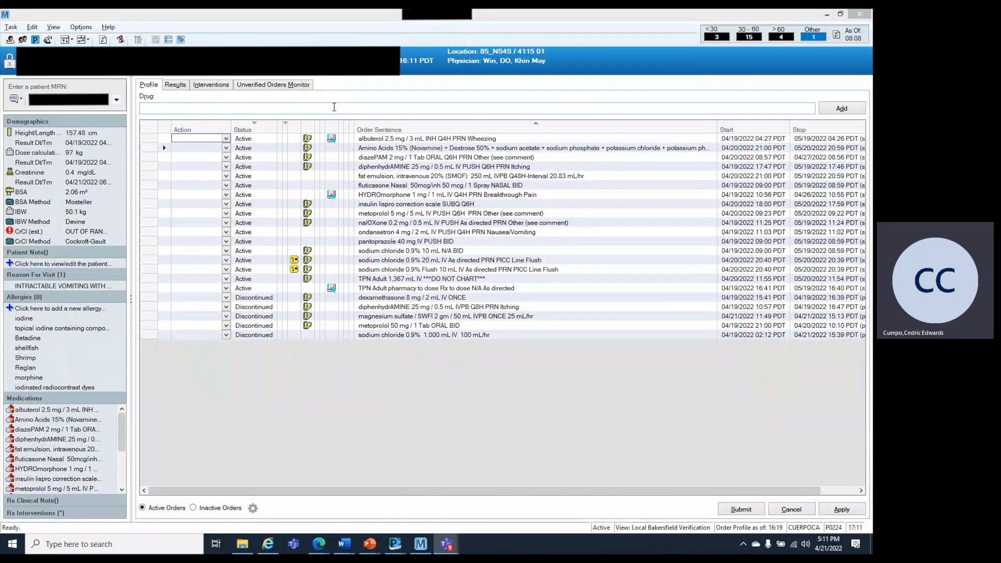
Search the products for "tpn" and start a new med order for TPN - Adult pharmacy to dose.
{"action": "left_click", "coordinate": [334, 107]}
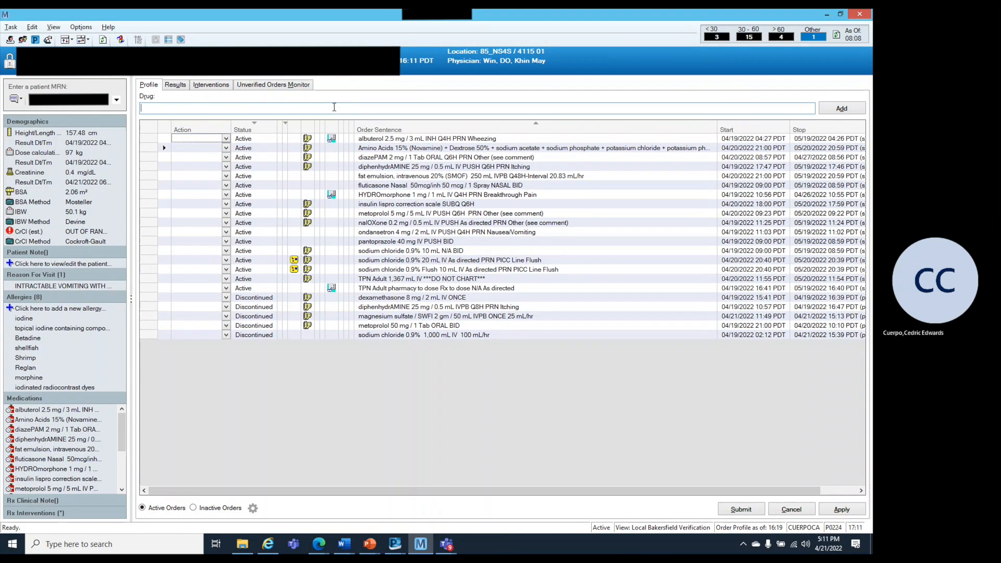
{"action": "type", "text": "tpn"}
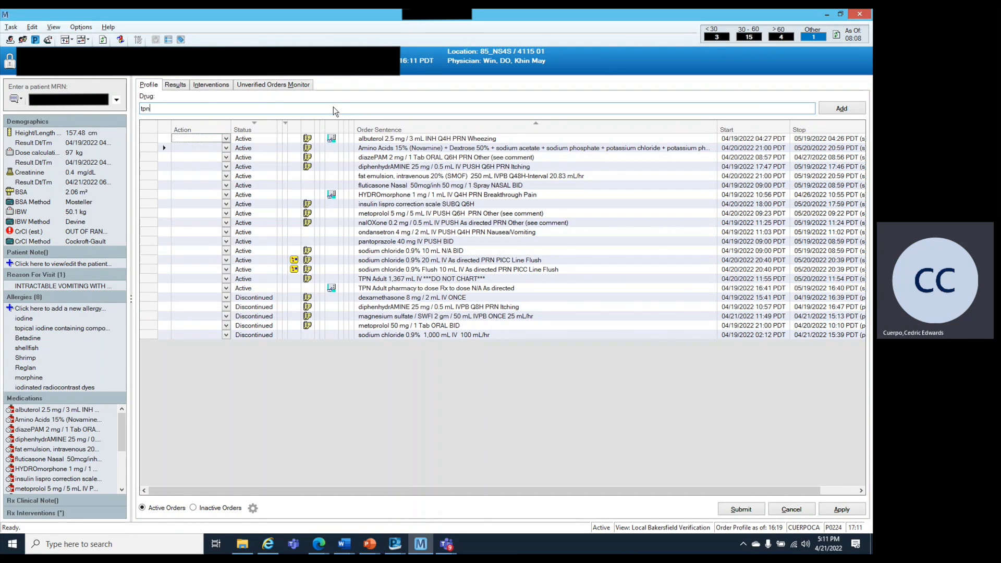
{"action": "key", "text": "Return"}
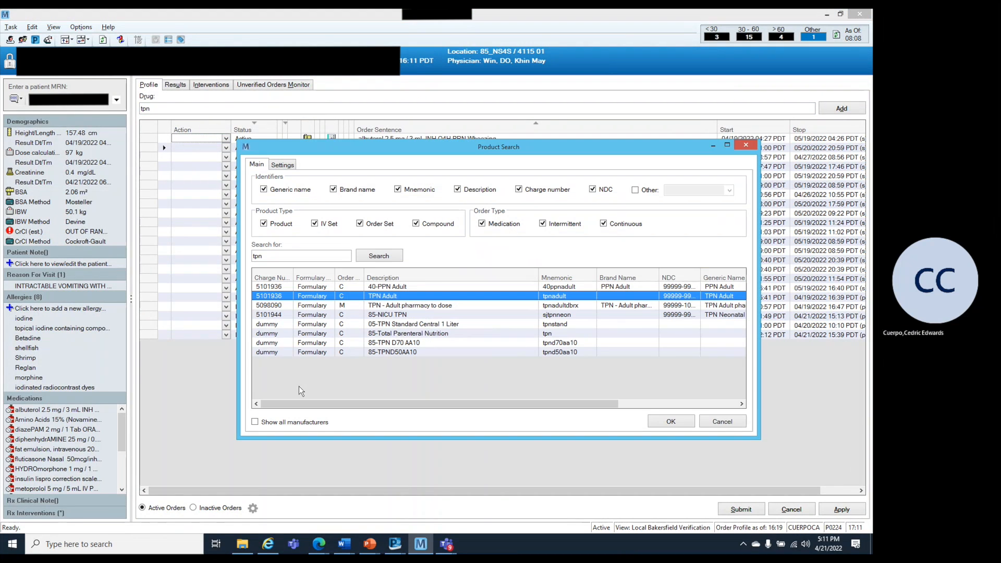
{"action": "left_click", "coordinate": [414, 306]}
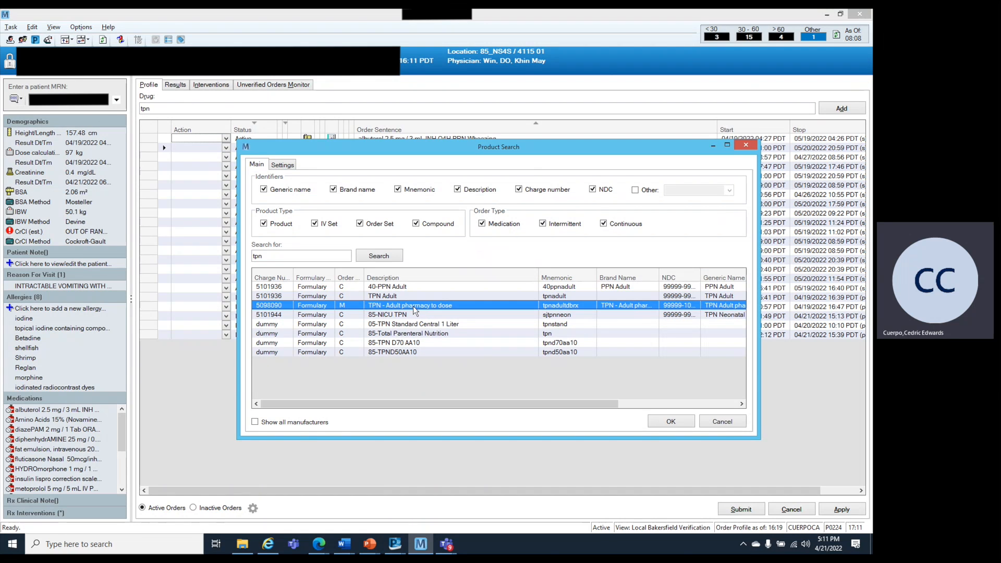
{"action": "left_click", "coordinate": [683, 424]}
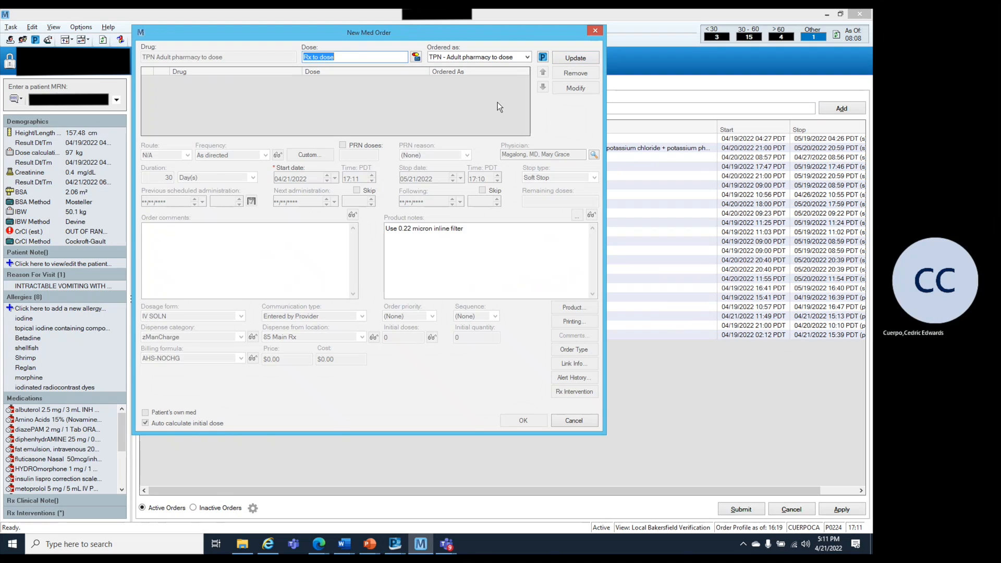
Accept "Rx to dose" as the intended dose with a quantity per dose of 1 ea.
{"action": "key", "text": "Tab"}
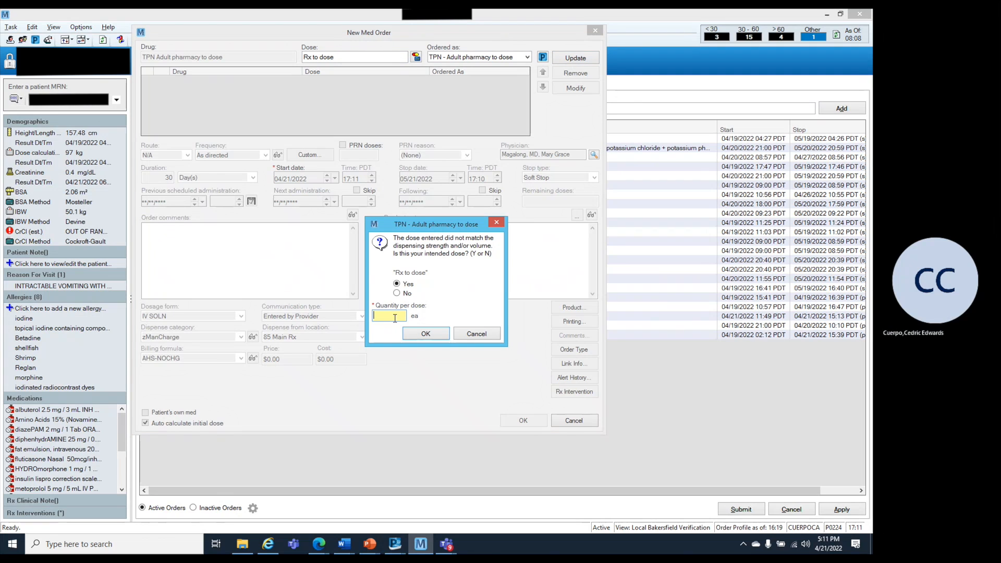
{"action": "type", "text": "1"}
{"action": "left_click", "coordinate": [427, 334]}
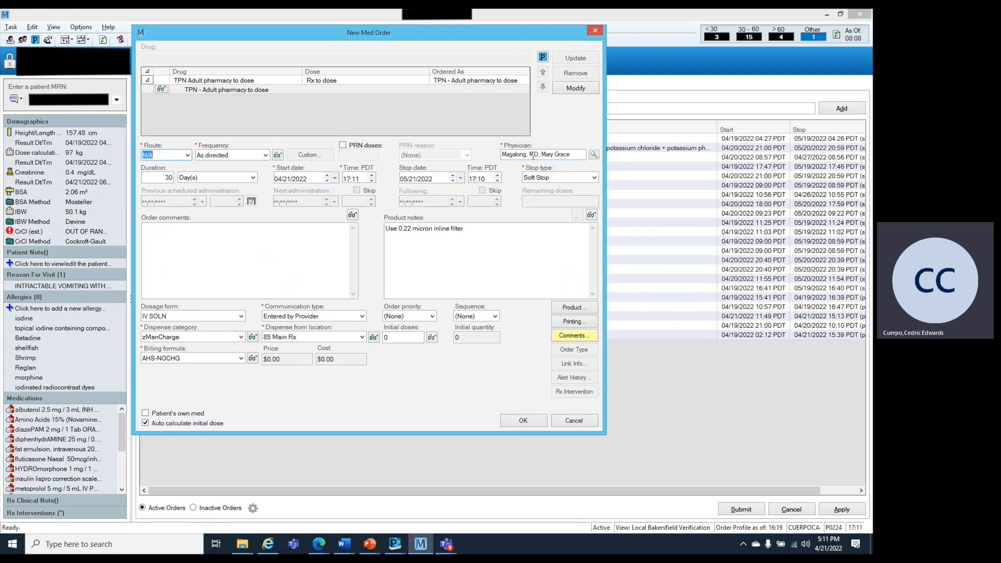
Set the TPN Adult pharmacy-to-dose order's start time to 21:00 and its communication type to Per Protocol.
{"action": "double_click", "coordinate": [364, 178]}
{"action": "type", "text": "21:00"}
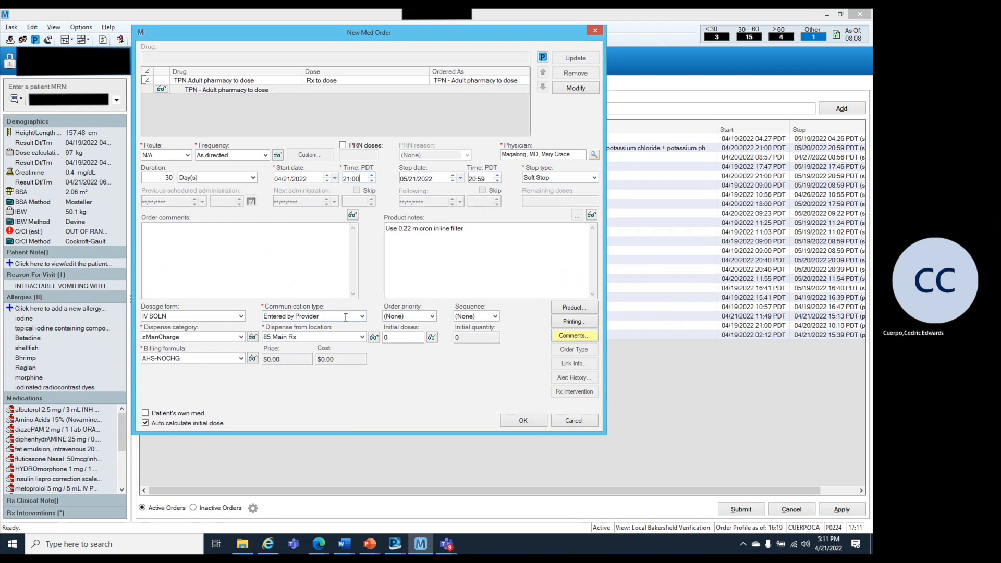
{"action": "left_click", "coordinate": [362, 317]}
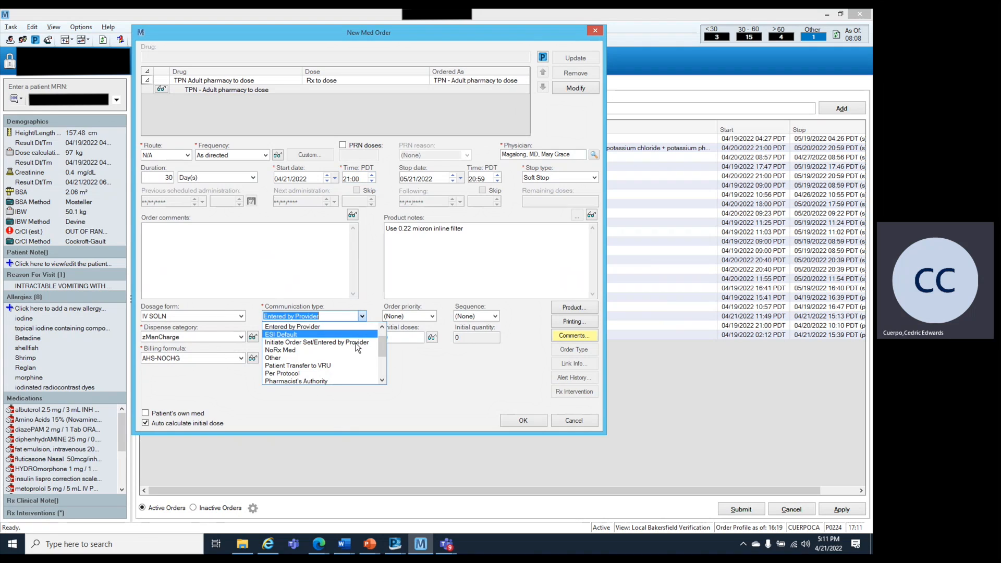
{"action": "left_click", "coordinate": [348, 372]}
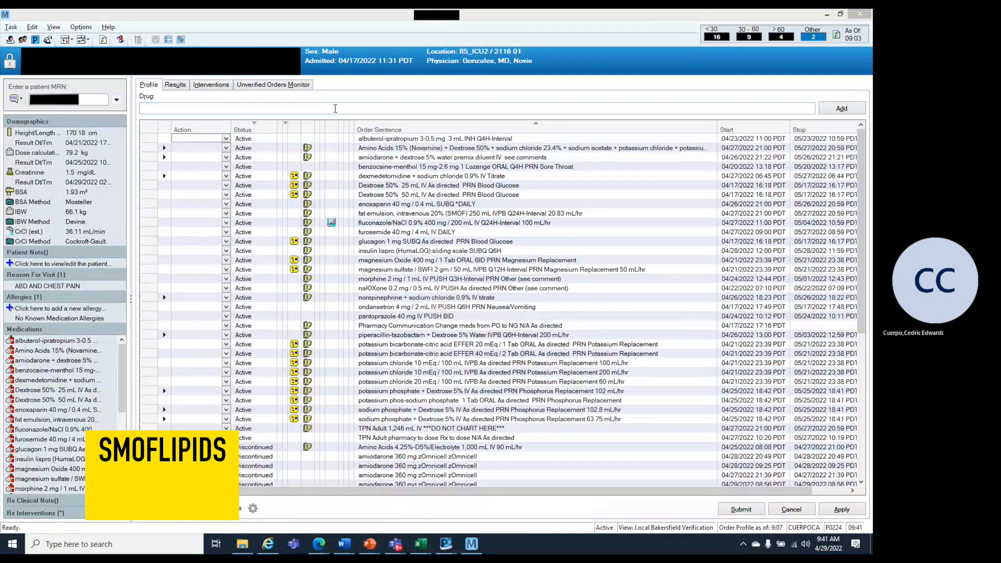
Search the products for "smof" and add Fat Emulsion (Smoflipid) 20% 250mL to a new intermittent order, continuing past the duplicate therapy alert.
{"action": "left_click", "coordinate": [336, 109]}
{"action": "type", "text": "s"}
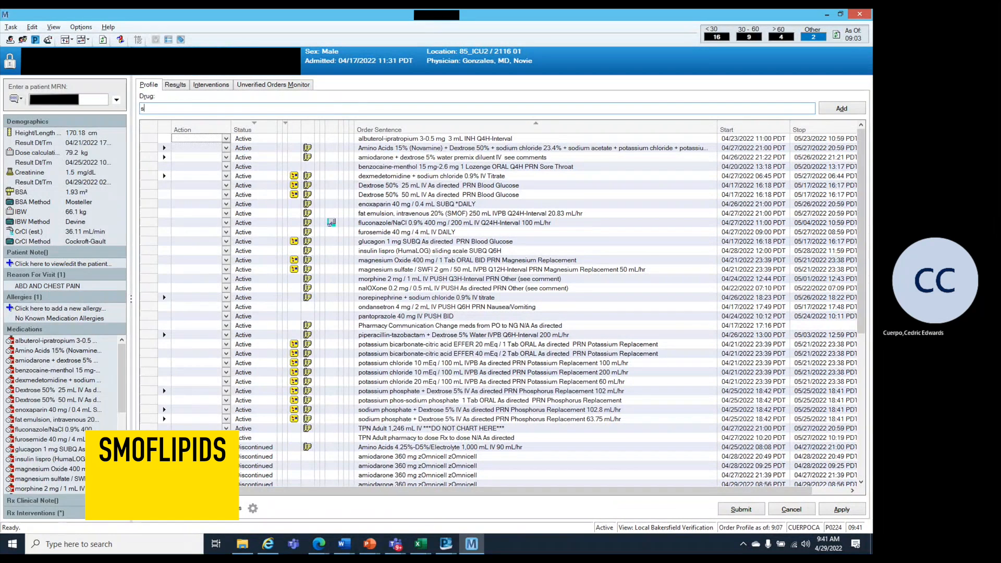
{"action": "type", "text": "mof"}
{"action": "key", "text": "Return"}
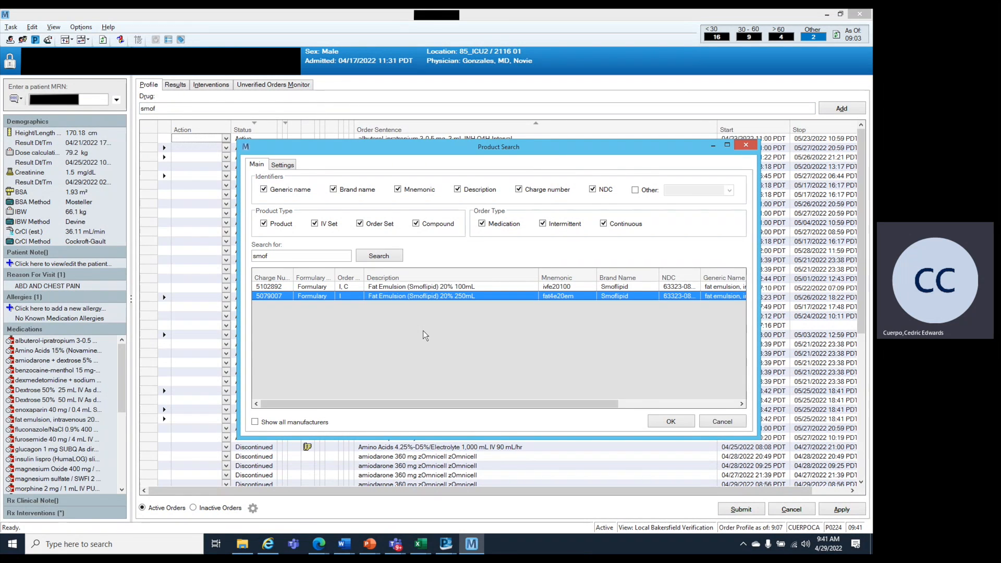
{"action": "double_click", "coordinate": [432, 296]}
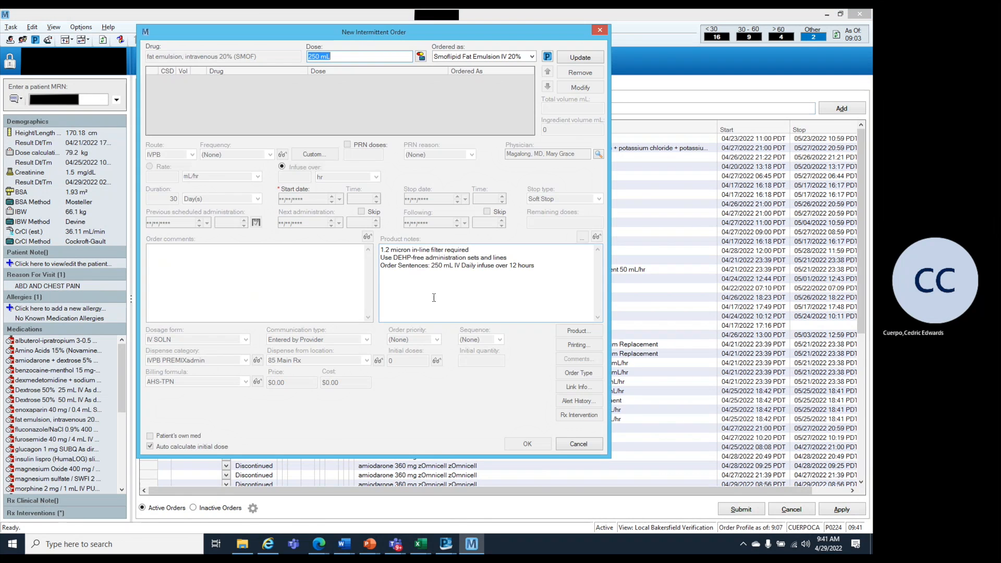
{"action": "left_click", "coordinate": [585, 59]}
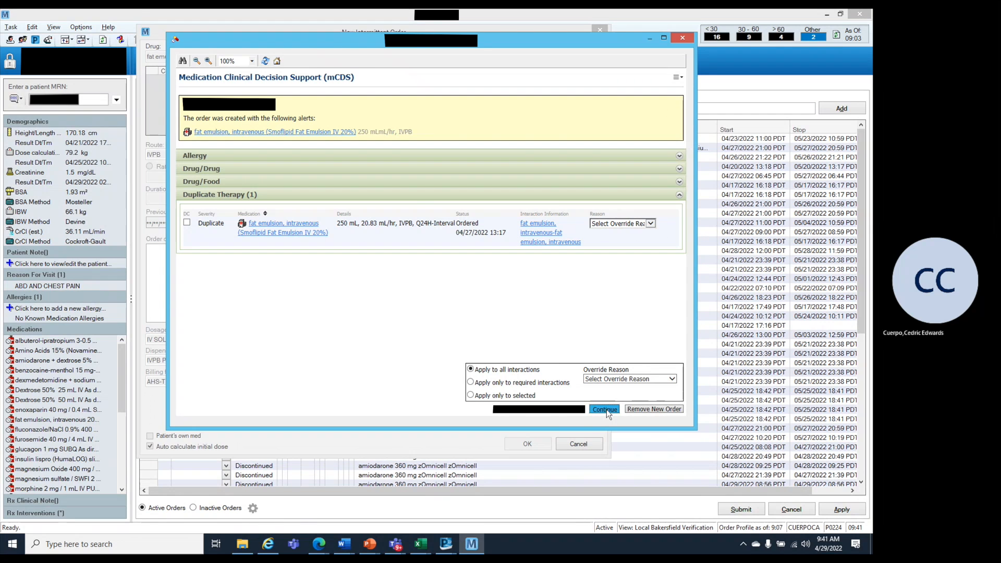
{"action": "left_click", "coordinate": [605, 409]}
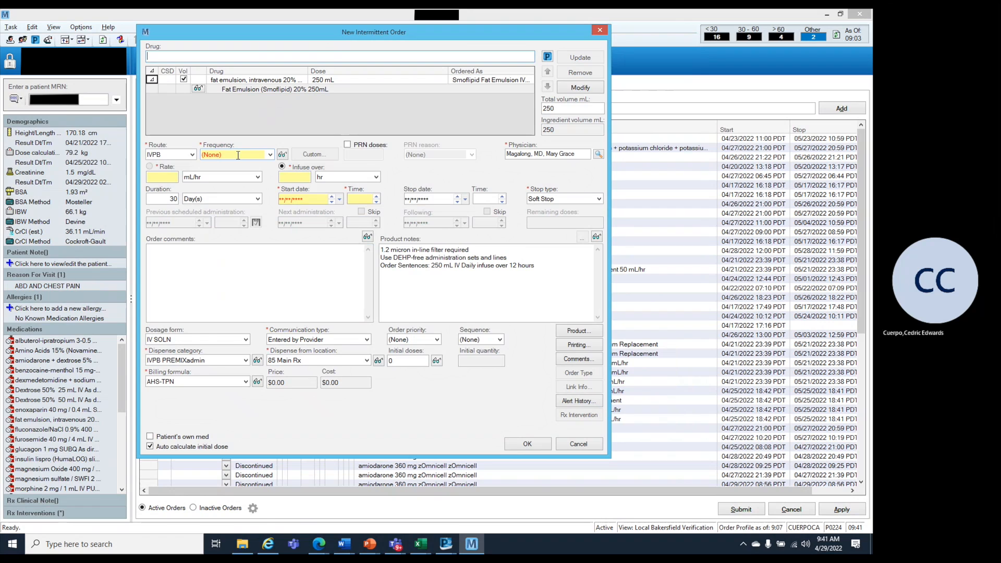
Set the Smoflipid order's frequency to Q24H-Interval.
{"action": "left_click", "coordinate": [238, 155]}
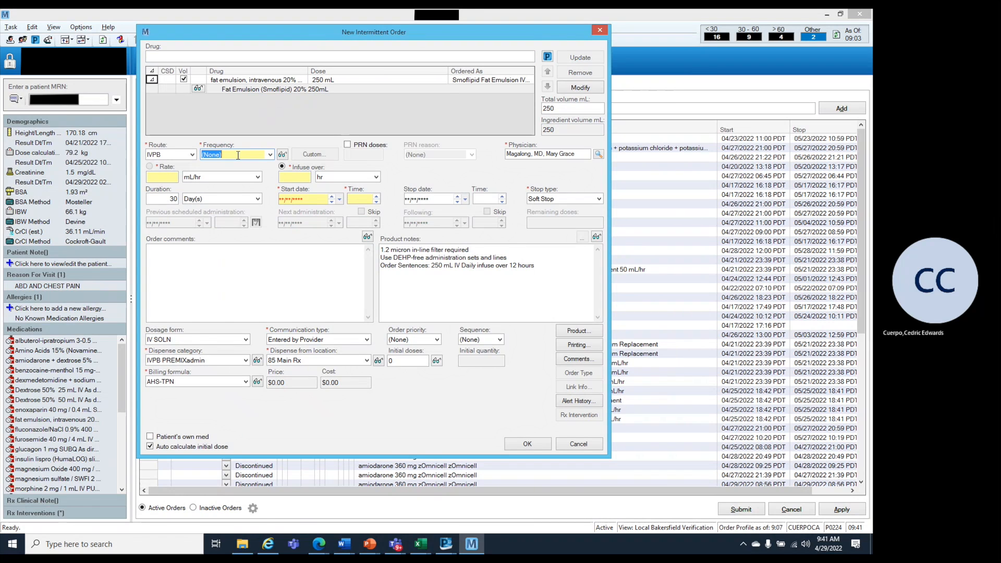
{"action": "type", "text": "Q24H"}
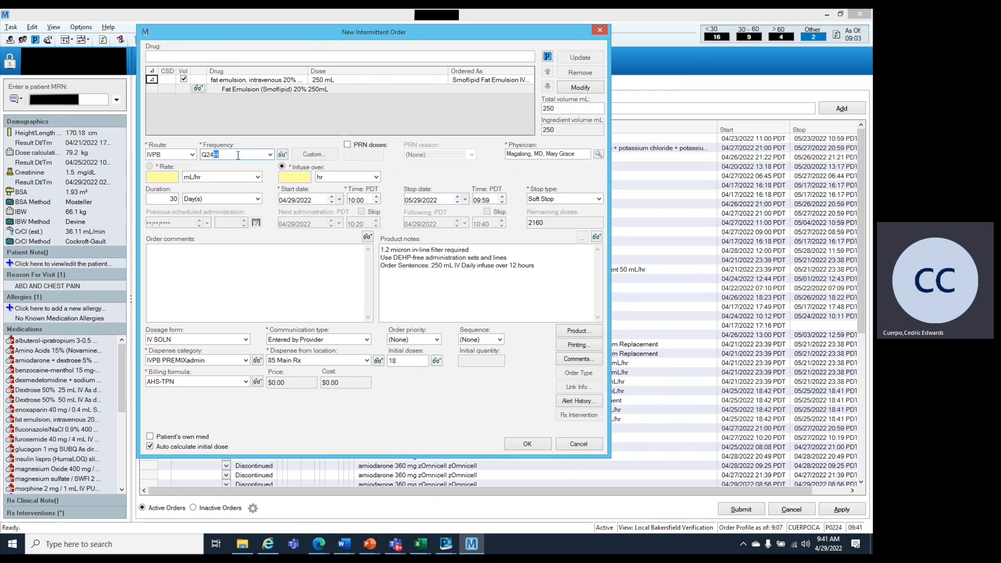
{"action": "type", "text": "-Int"}
Set the Smoflipid order to infuse over 12 hr.
{"action": "key", "text": "Tab"}
{"action": "key", "text": "Tab"}
{"action": "key", "text": "Tab"}
{"action": "key", "text": "Tab"}
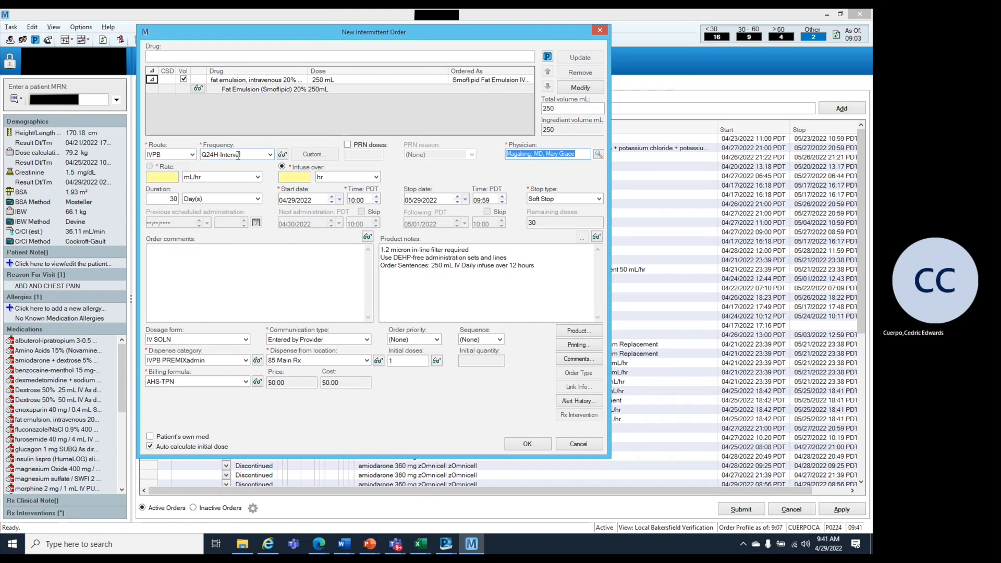
{"action": "key", "text": "Tab"}
{"action": "key", "text": "Tab"}
{"action": "key", "text": "Tab"}
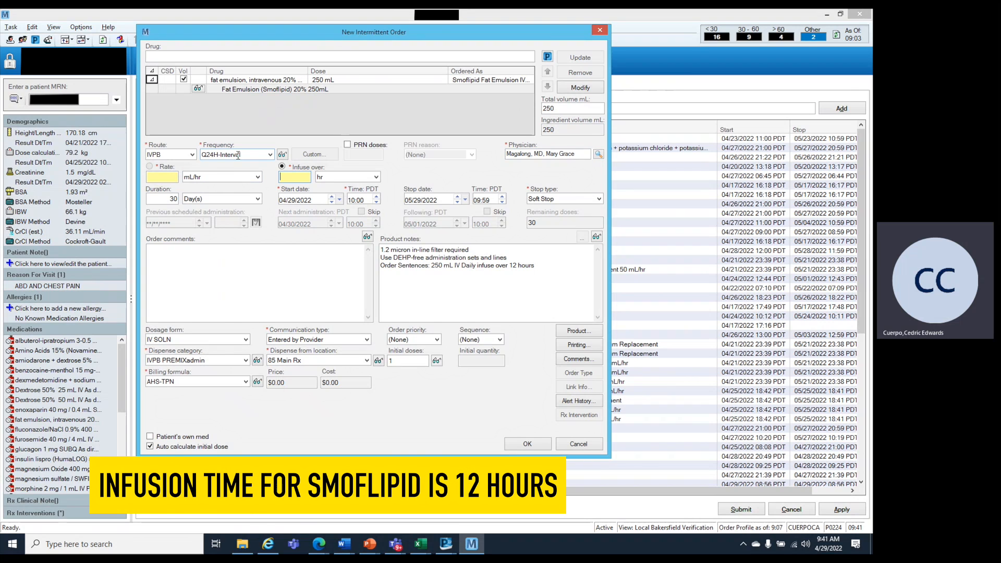
{"action": "type", "text": "12"}
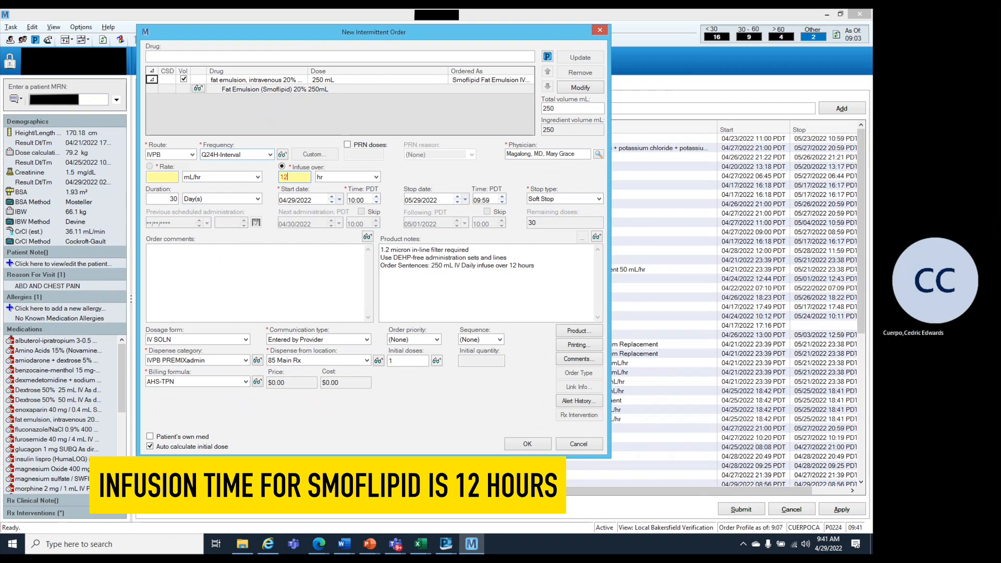
Set the Smoflipid order's start time to 21:00, leaving the start date as it is.
{"action": "key", "text": "Tab"}
{"action": "key", "text": "Tab"}
{"action": "key", "text": "Tab"}
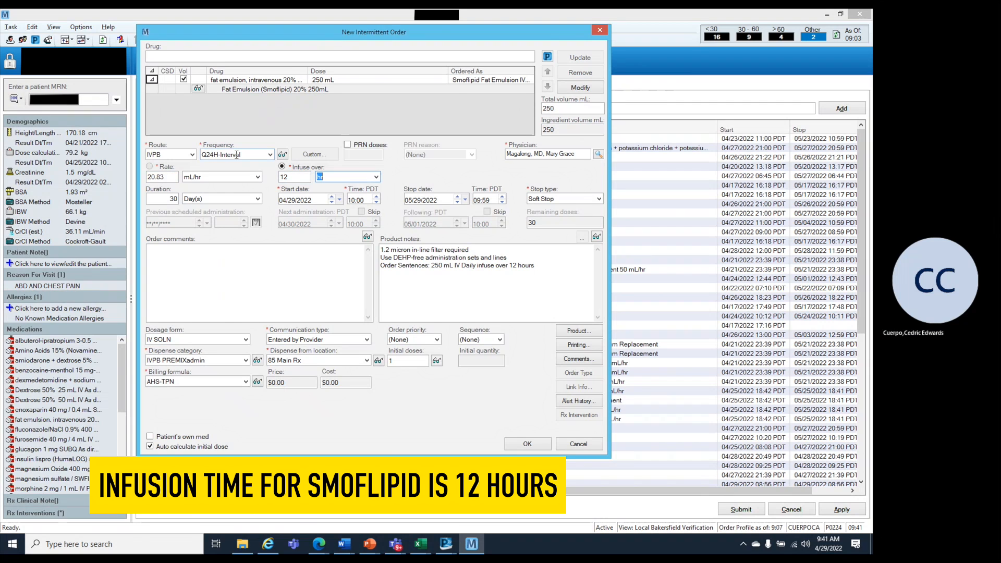
{"action": "key", "text": "Tab"}
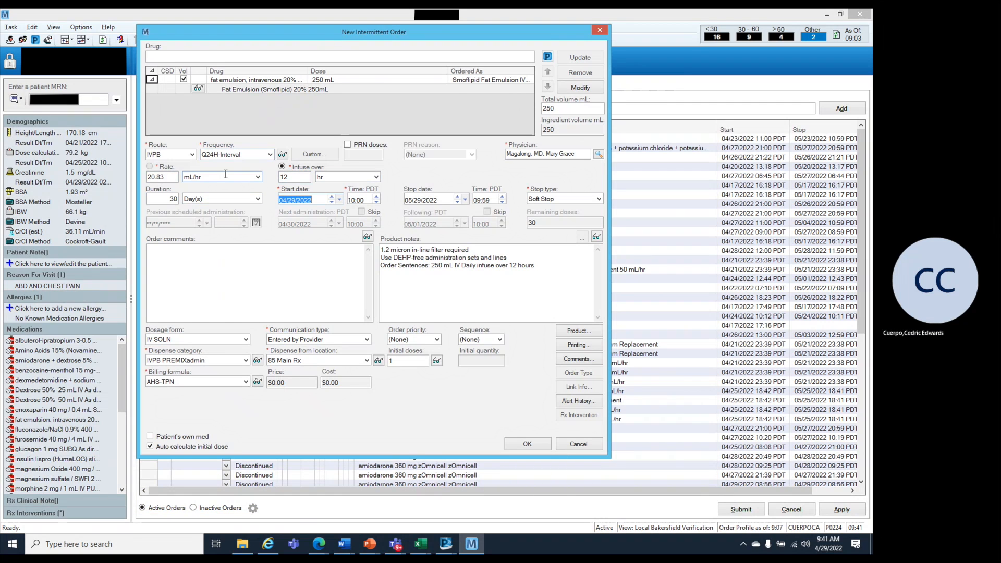
{"action": "key", "text": "Tab"}
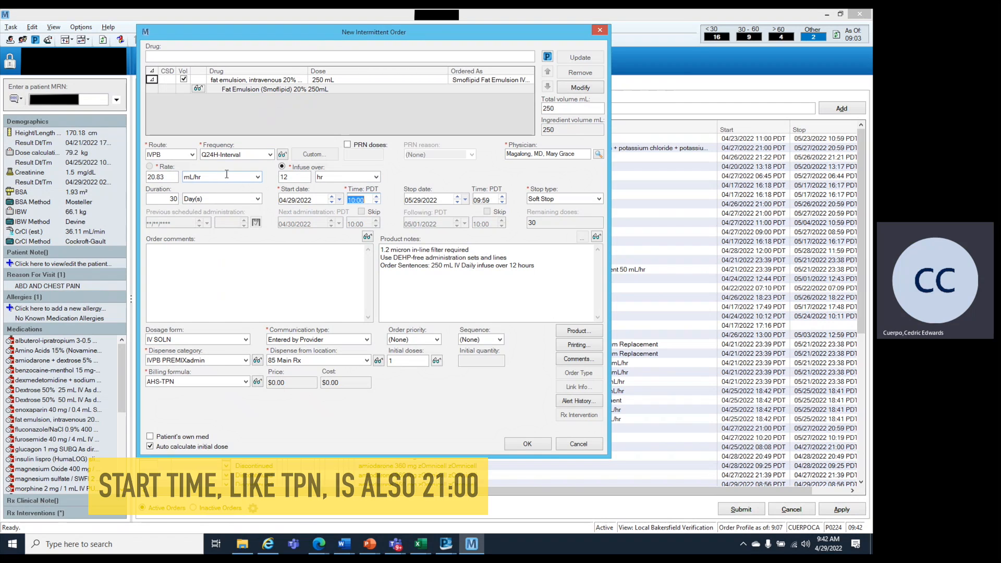
{"action": "type", "text": "2100"}
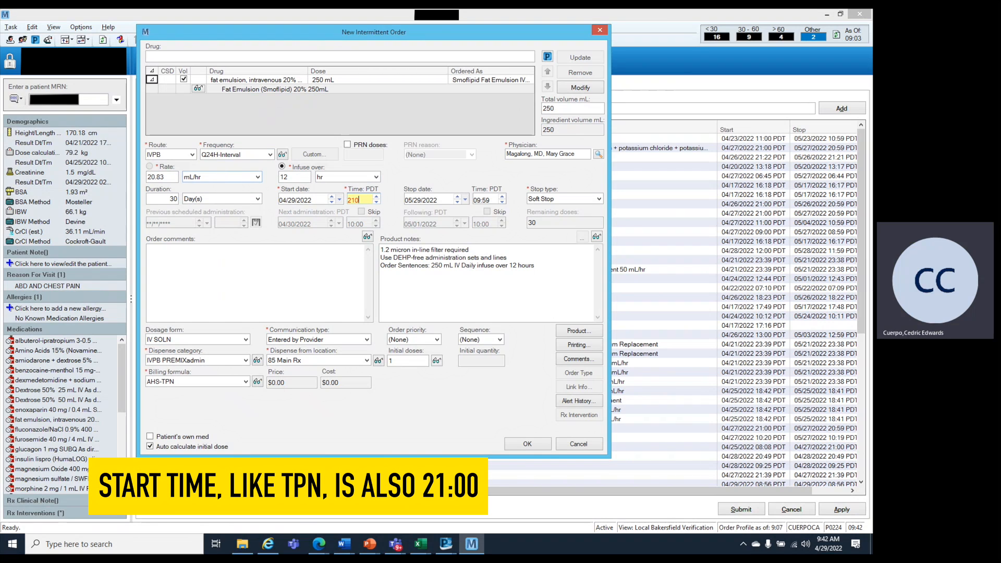
Copy all of the Smoflipid order's product notes into its order comments.
{"action": "left_click_drag", "start_coordinate": [540, 267], "coordinate": [374, 248]}
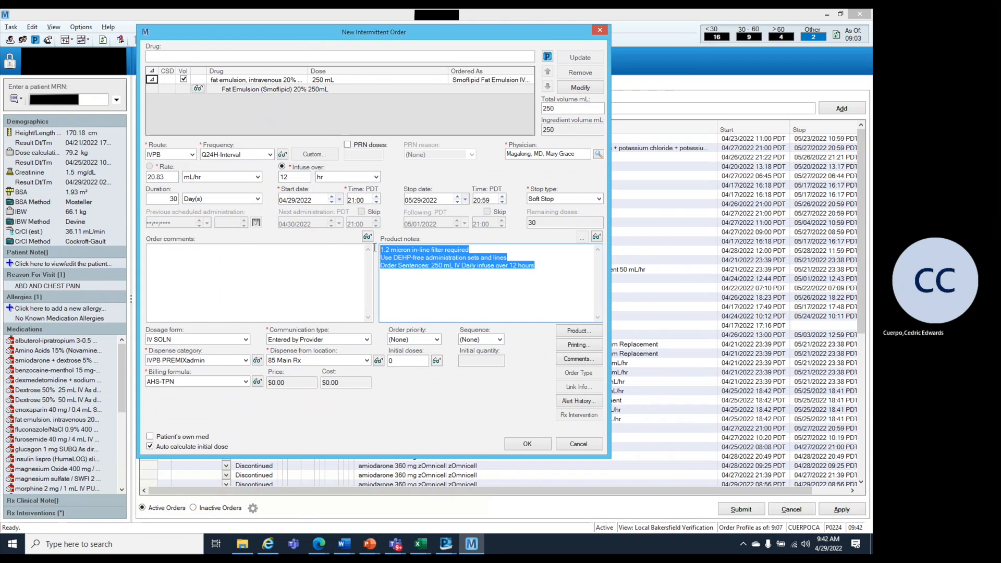
{"action": "right_click", "coordinate": [403, 258]}
{"action": "left_click", "coordinate": [446, 295]}
{"action": "left_click", "coordinate": [228, 270]}
{"action": "right_click", "coordinate": [228, 267]}
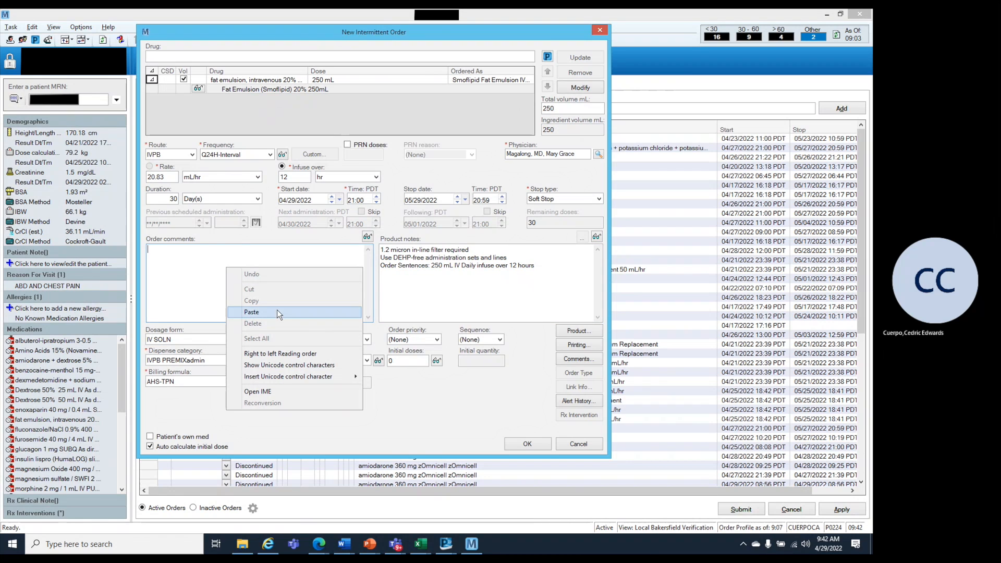
{"action": "left_click", "coordinate": [277, 310]}
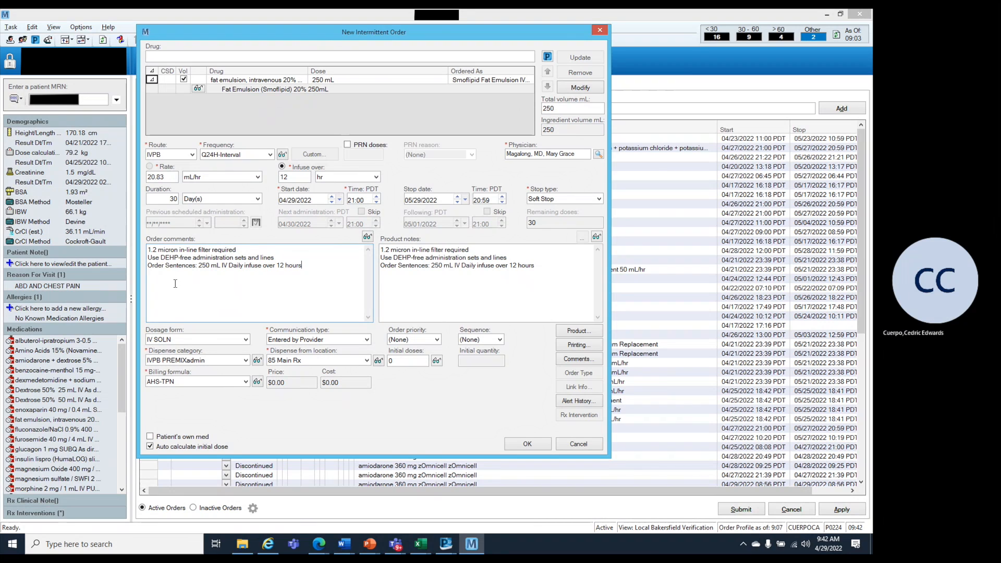
Set the Smoflipid order to Per Protocol communication and 0 label copies.
{"action": "left_click", "coordinate": [367, 340]}
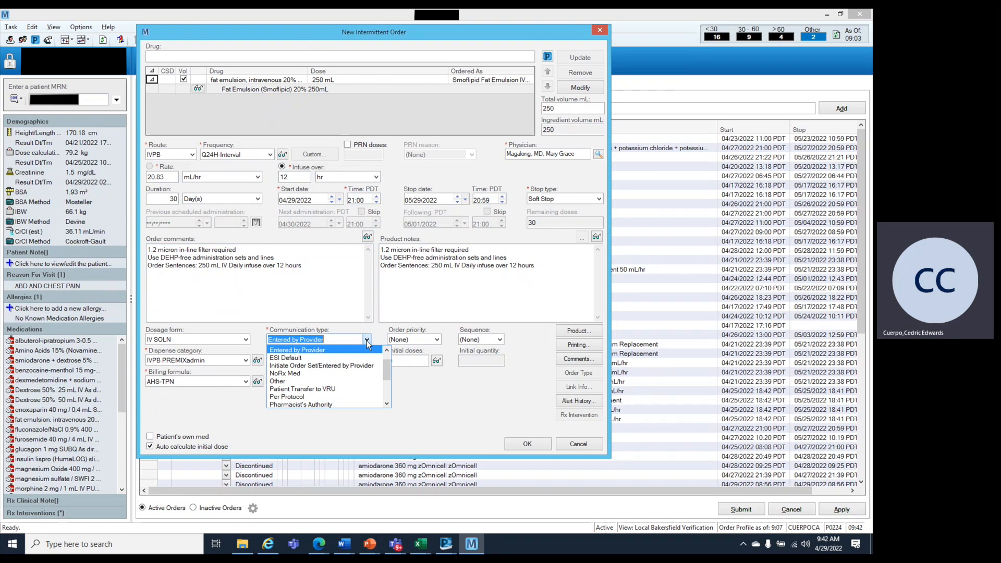
{"action": "left_click", "coordinate": [337, 397]}
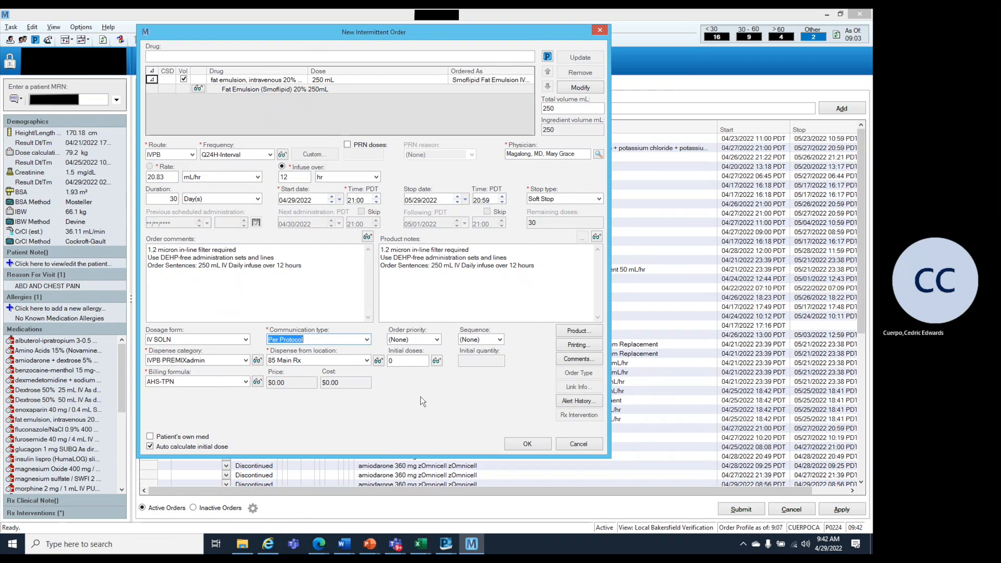
{"action": "left_click", "coordinate": [591, 347]}
{"action": "left_click", "coordinate": [484, 269]}
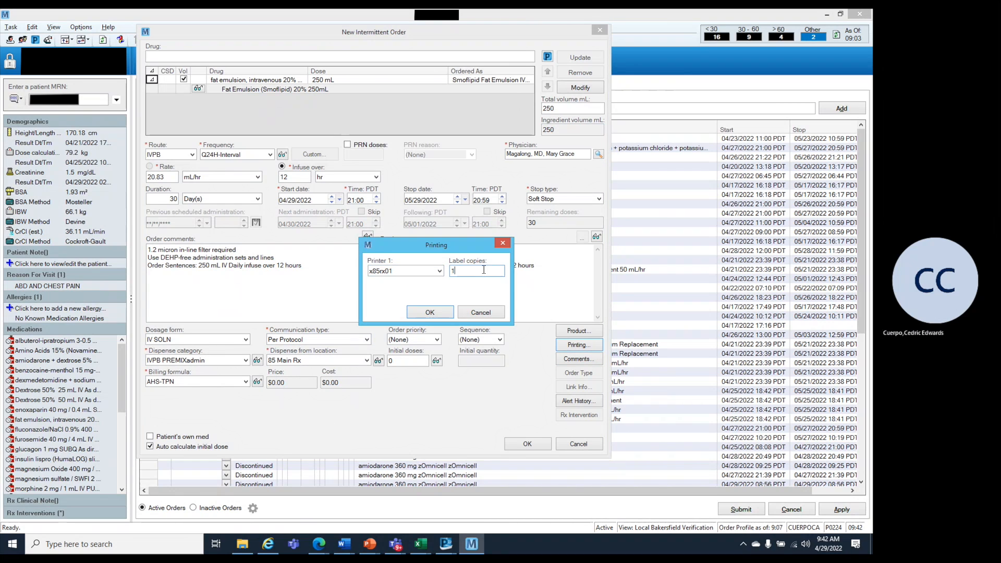
{"action": "key", "text": "BackSpace"}
{"action": "type", "text": "0"}
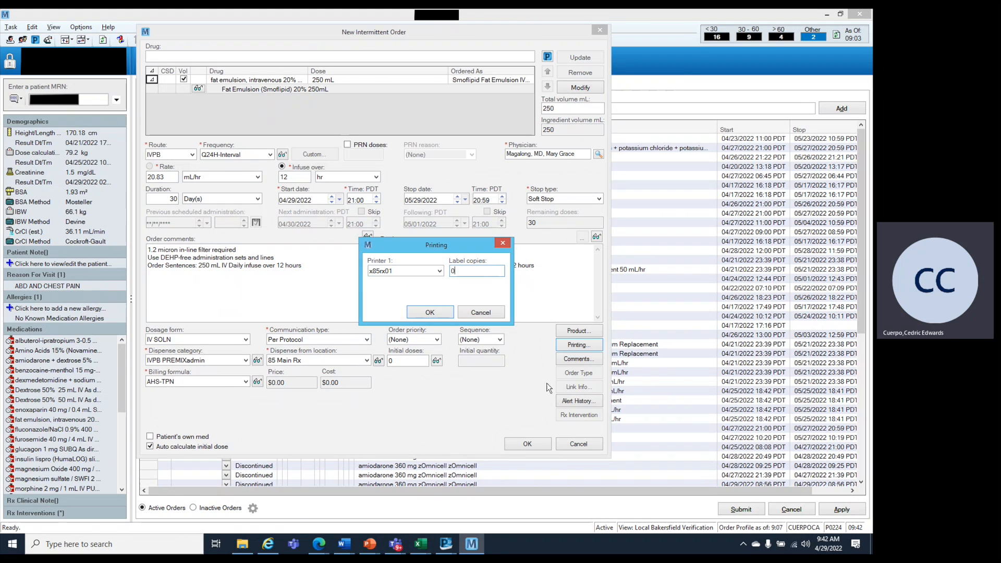
{"action": "left_click", "coordinate": [426, 312]}
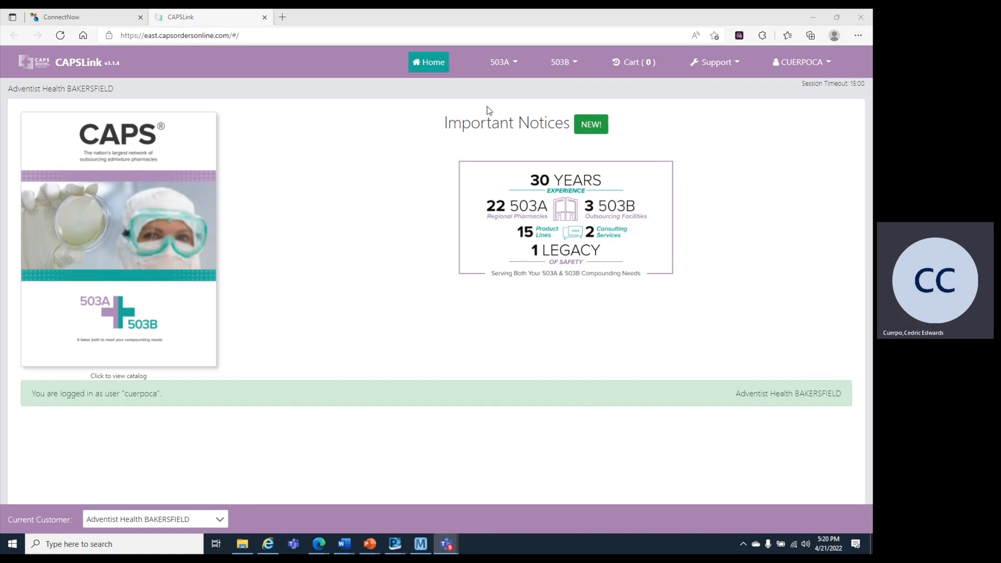
Switch to CAPSLink and open a blank 503A new patient form, ready for the patient ID and MRN.
{"action": "left_click", "coordinate": [510, 67]}
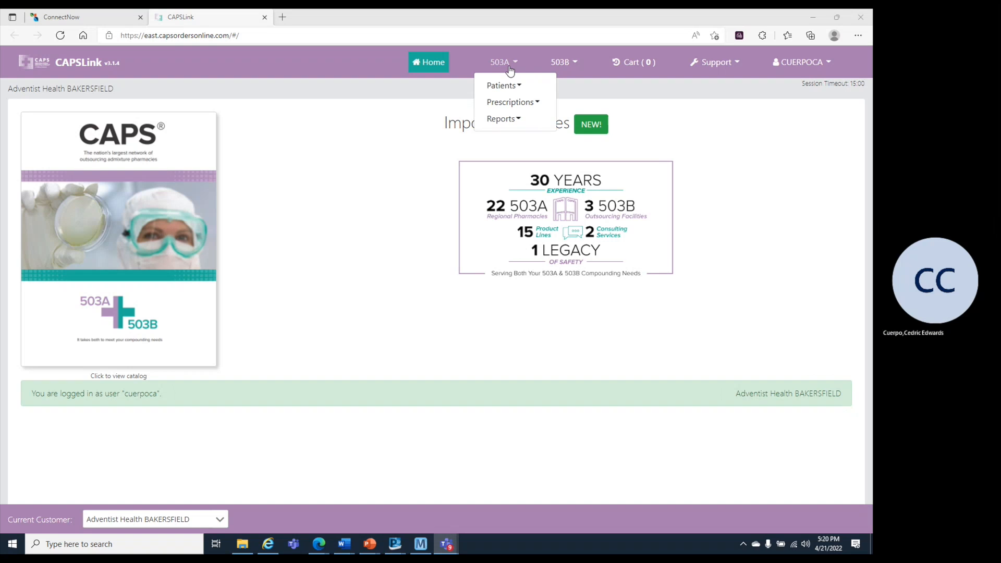
{"action": "left_click", "coordinate": [509, 87]}
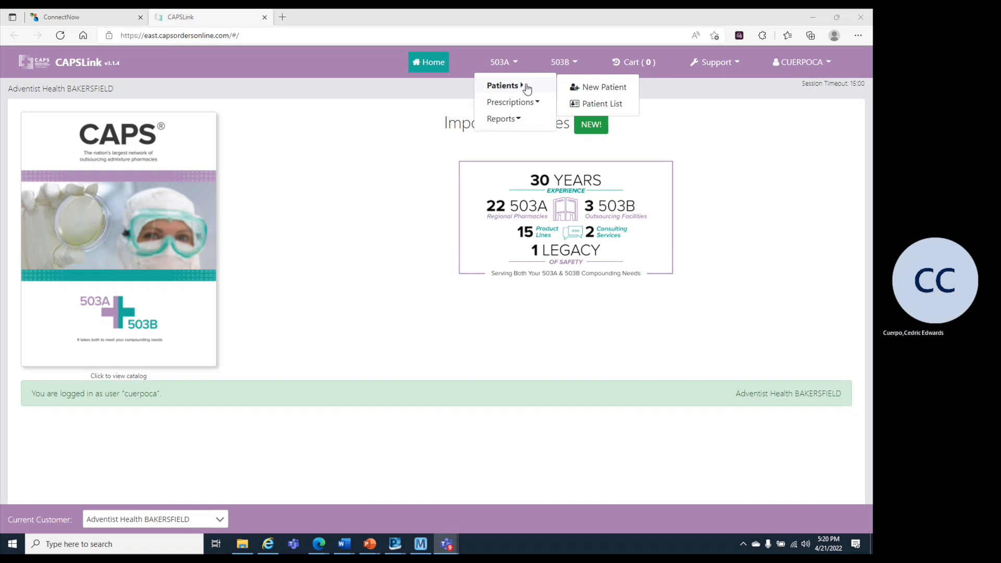
{"action": "left_click", "coordinate": [604, 89]}
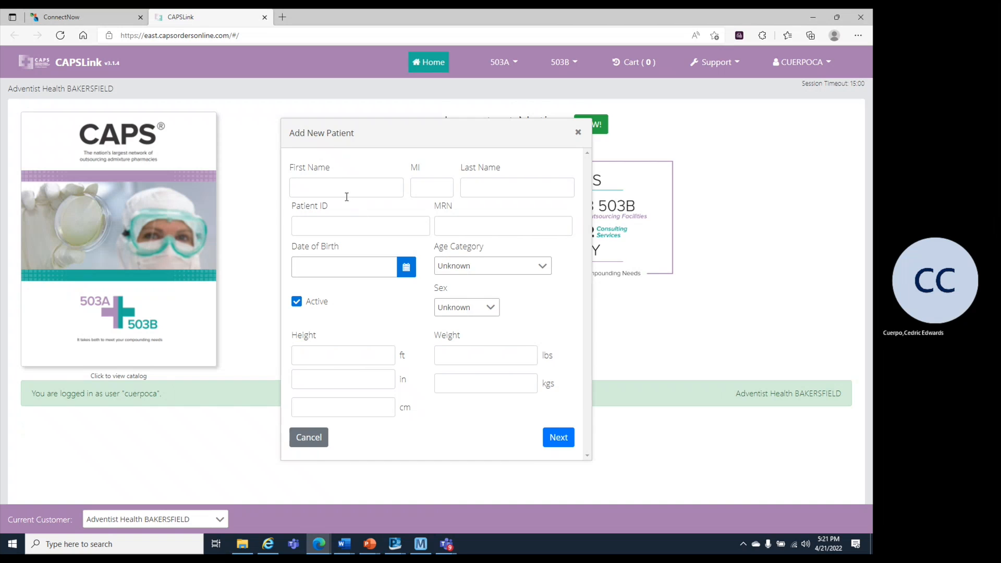
{"action": "left_click", "coordinate": [347, 228]}
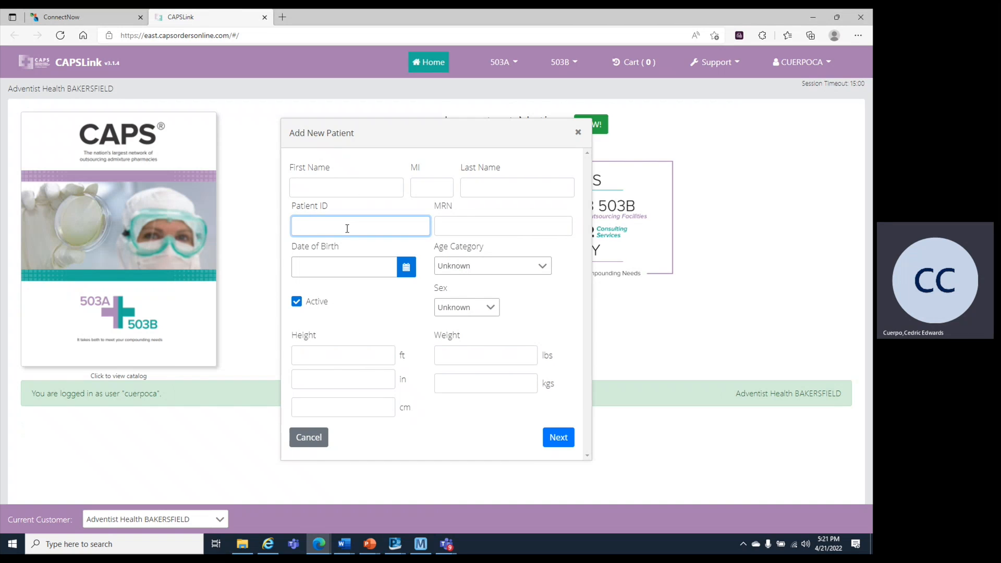
{"action": "left_click", "coordinate": [473, 226]}
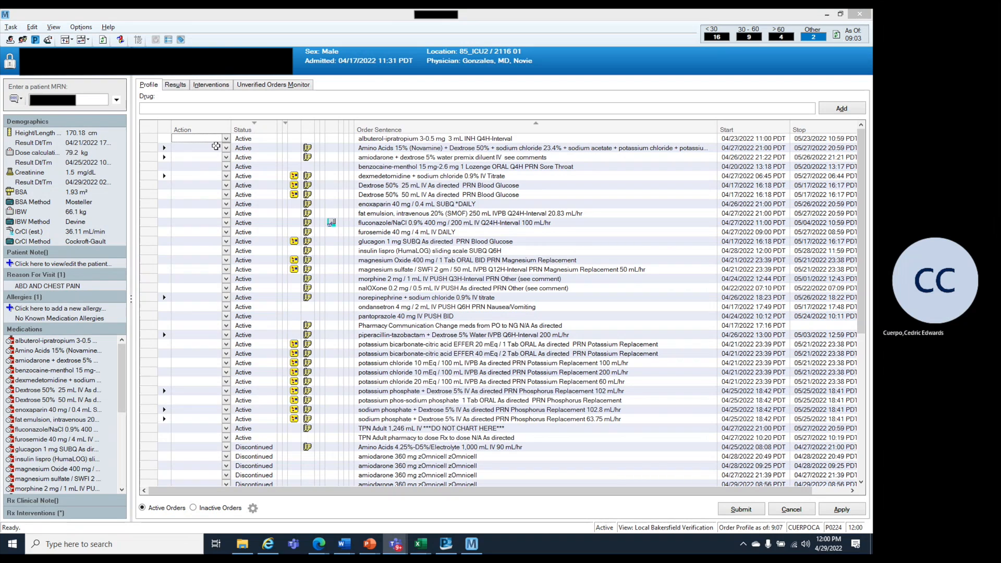
Request a label for the Amino Acids 15% (Novamine) + Dextrose 50% order as an extra dose/refill with the reason Refill.
{"action": "left_click", "coordinate": [215, 147]}
{"action": "key", "text": "l"}
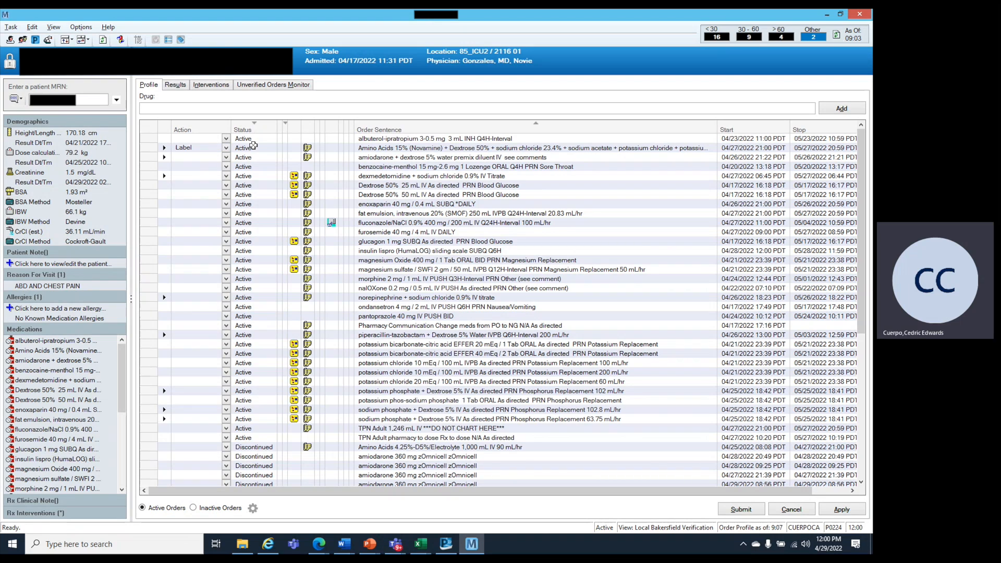
{"action": "key", "text": "Return"}
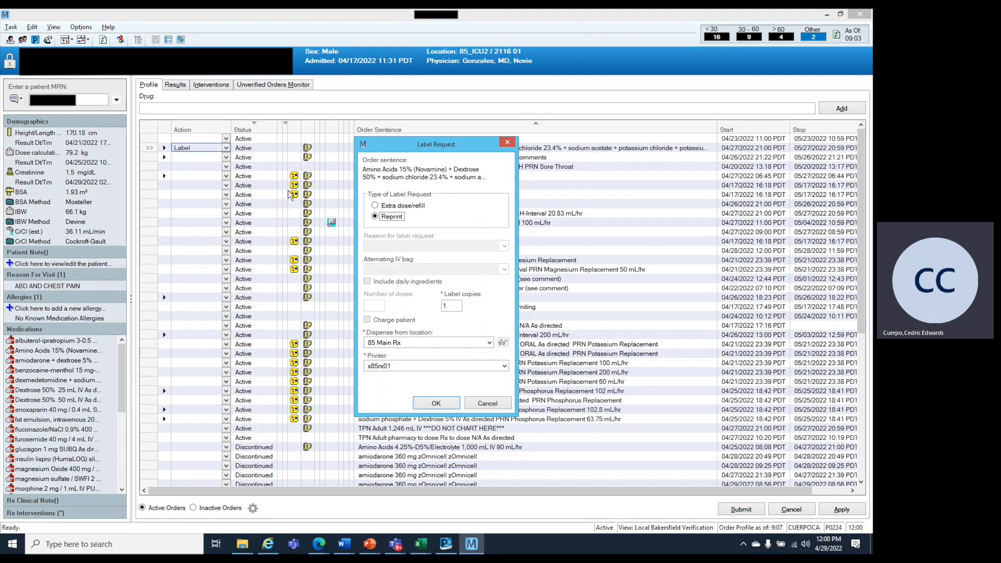
{"action": "left_click", "coordinate": [430, 246]}
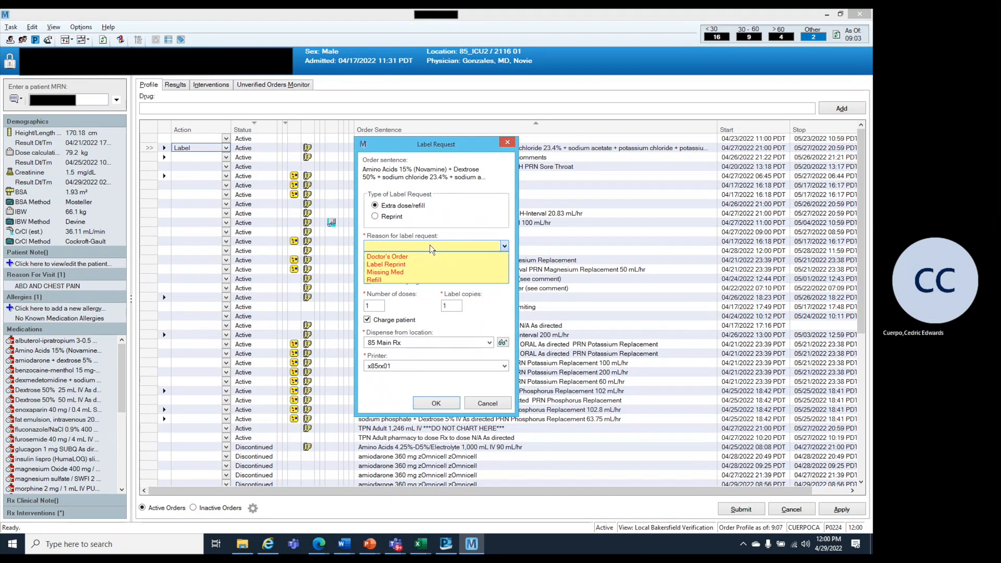
{"action": "left_click", "coordinate": [417, 283]}
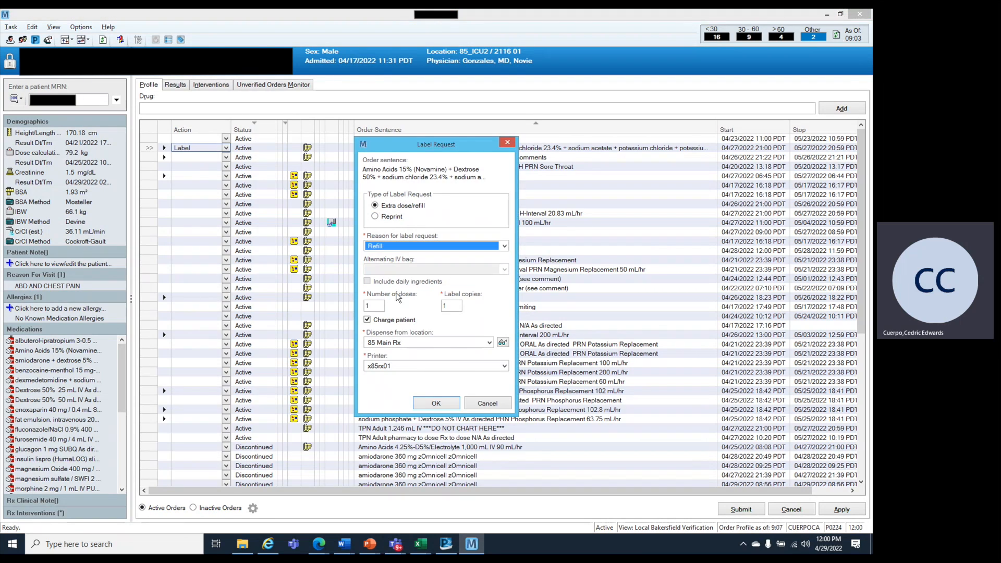
Set the label request to 2 copies without charging the patient, and submit it.
{"action": "left_click", "coordinate": [451, 306]}
{"action": "type", "text": "2"}
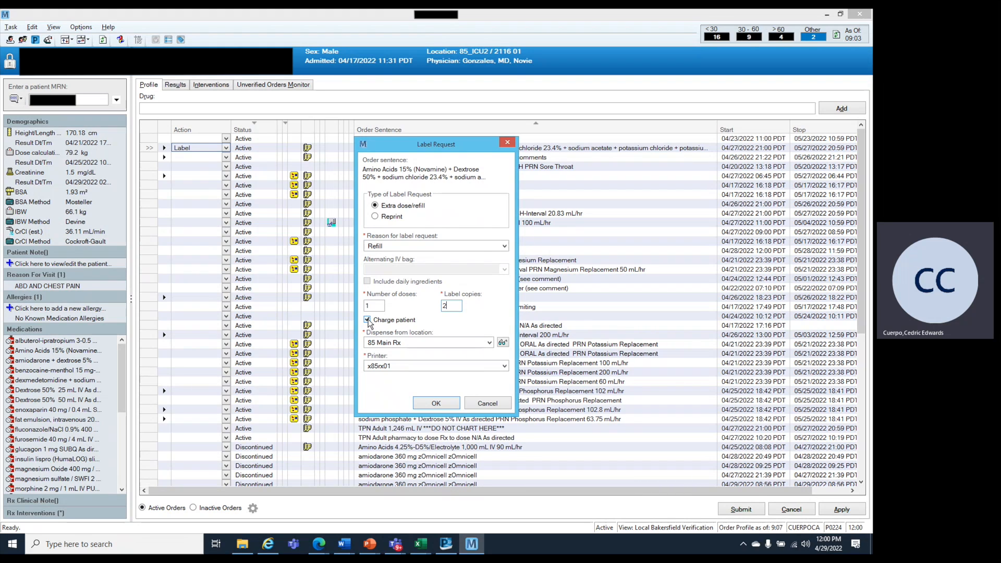
{"action": "left_click", "coordinate": [367, 320]}
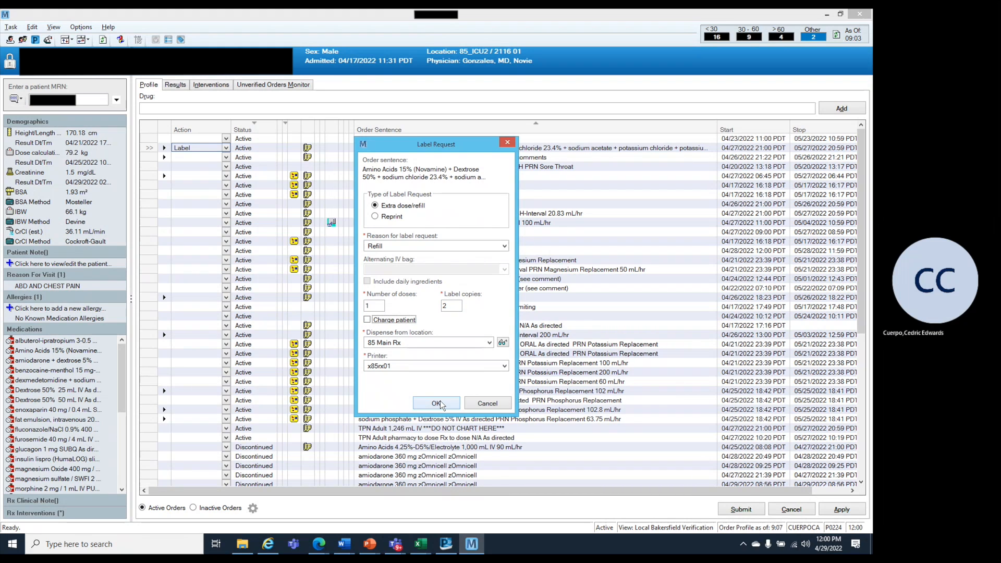
{"action": "left_click", "coordinate": [437, 404]}
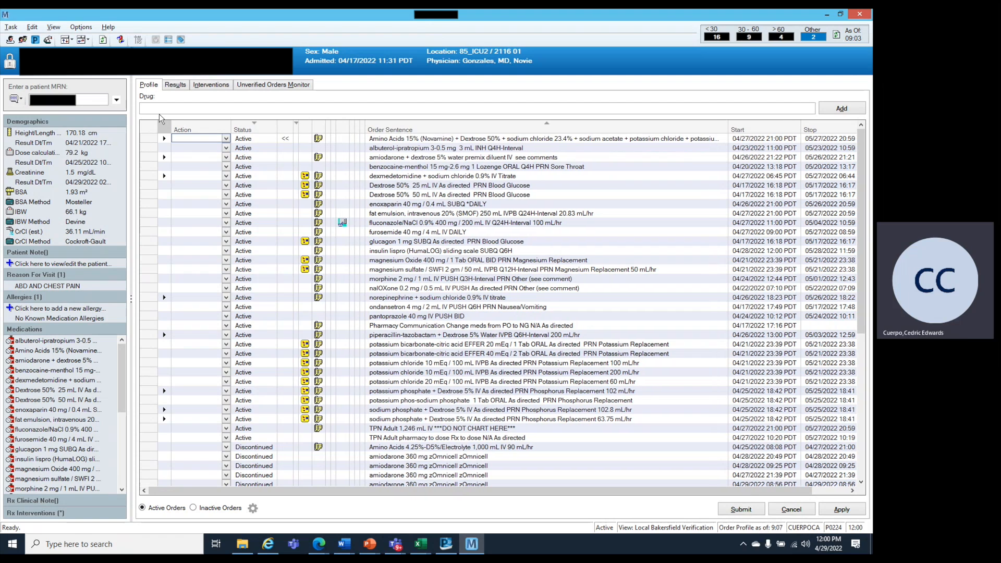
Submit a label request for the TPN Adult 1,246 mL order as an extra dose/refill with reason Refill, 1 copy, and the patient charged.
{"action": "left_click", "coordinate": [175, 109]}
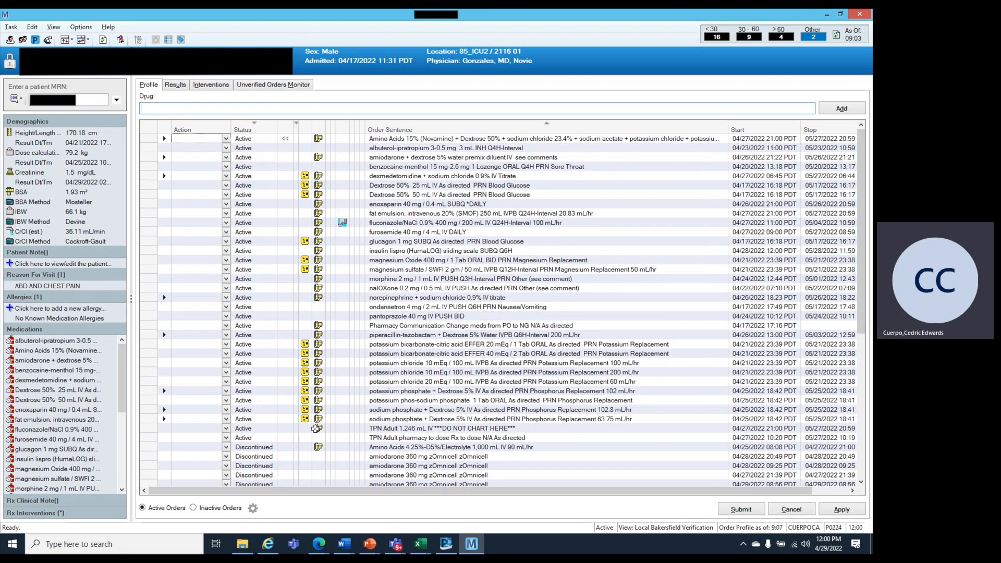
{"action": "left_click", "coordinate": [383, 428]}
{"action": "left_click", "coordinate": [216, 428]}
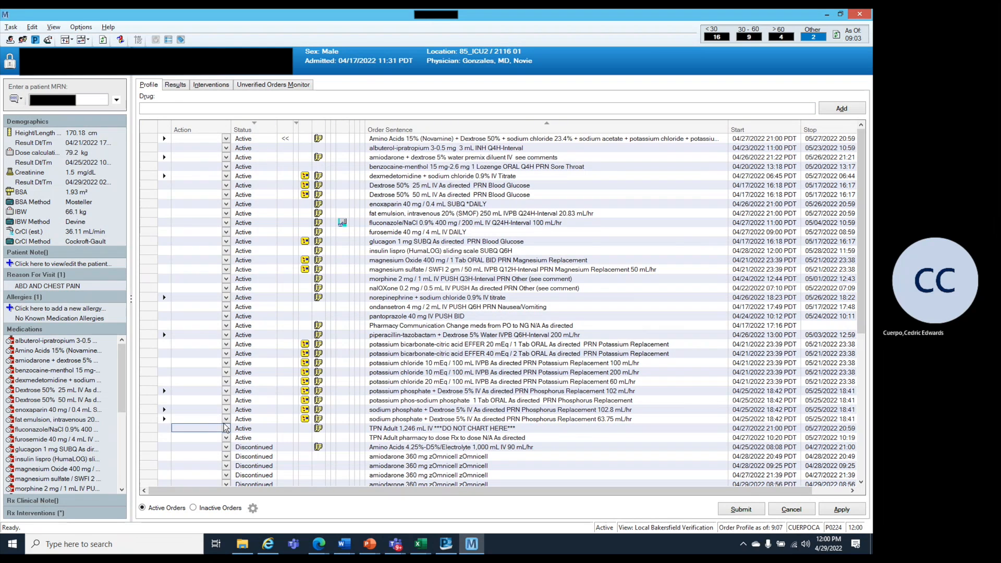
{"action": "left_click", "coordinate": [225, 428]}
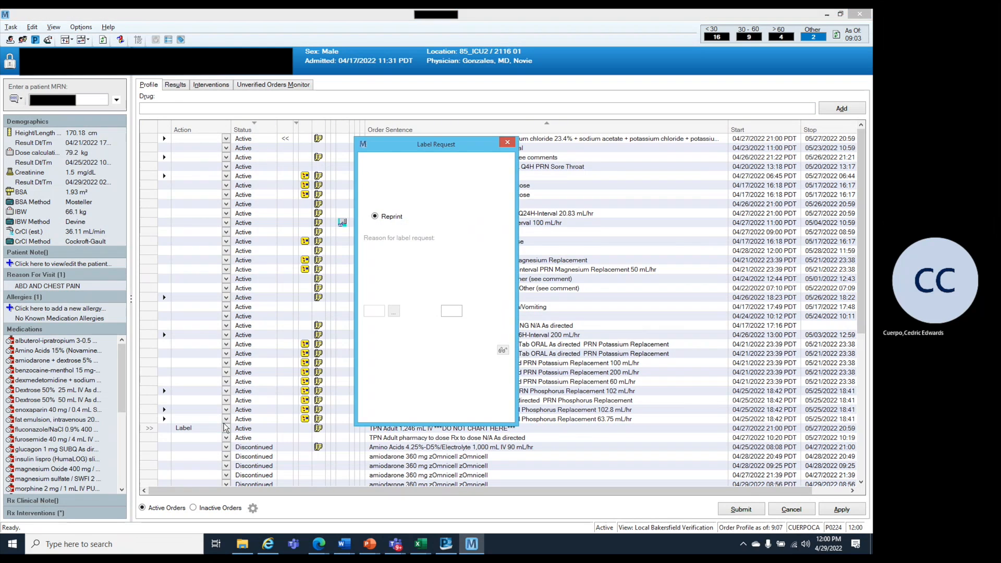
{"action": "left_click", "coordinate": [395, 208]}
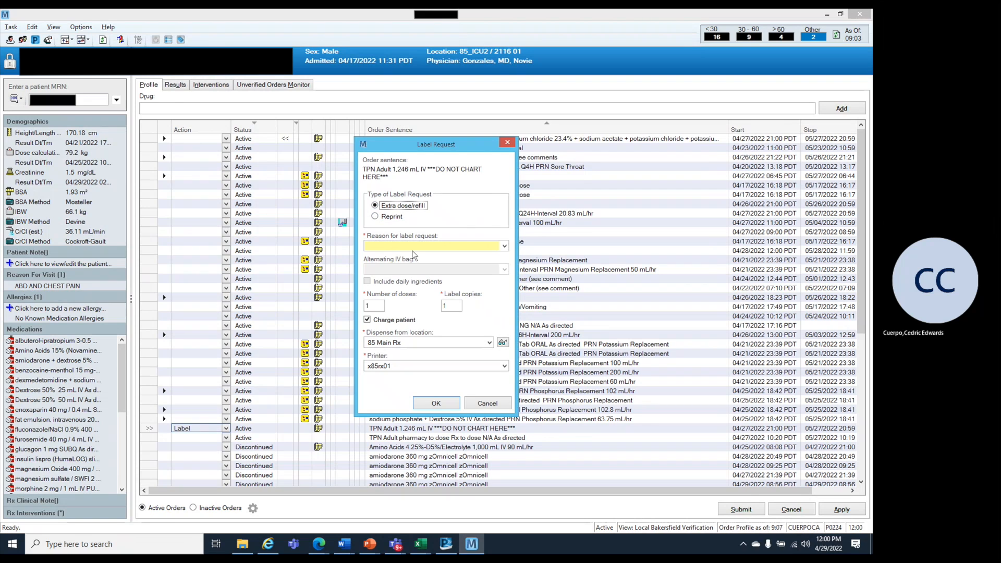
{"action": "left_click", "coordinate": [415, 248]}
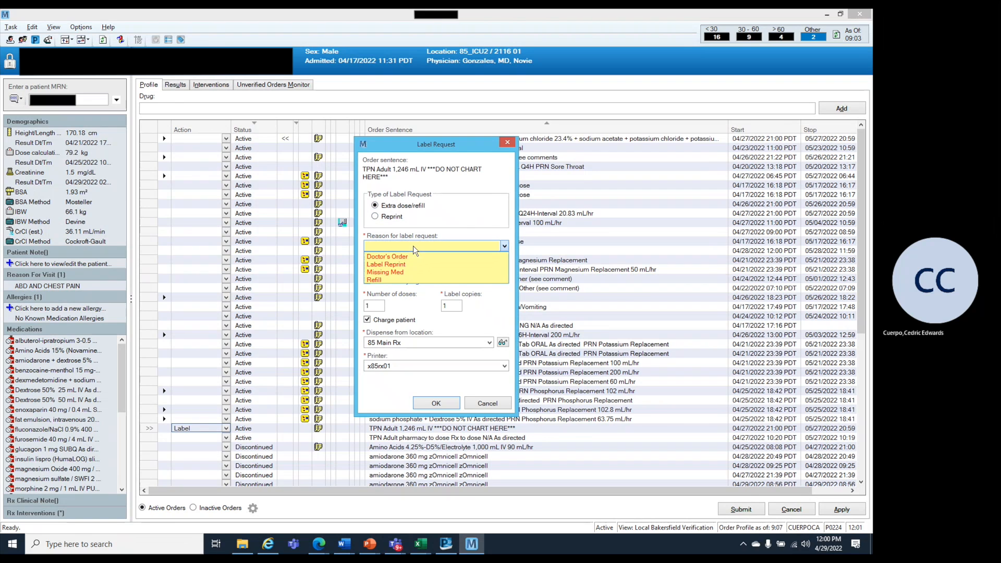
{"action": "left_click", "coordinate": [401, 280]}
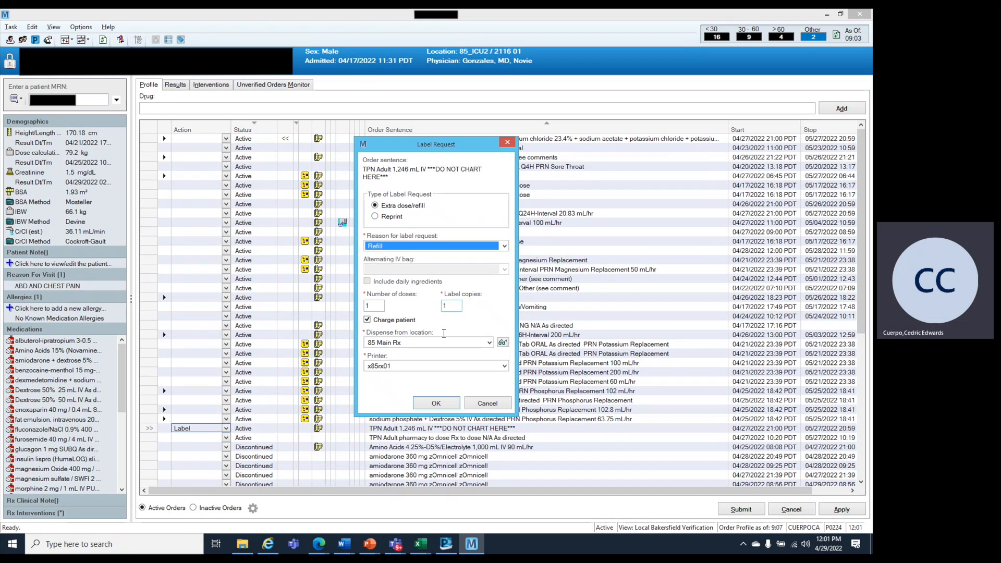
{"action": "left_click", "coordinate": [436, 403]}
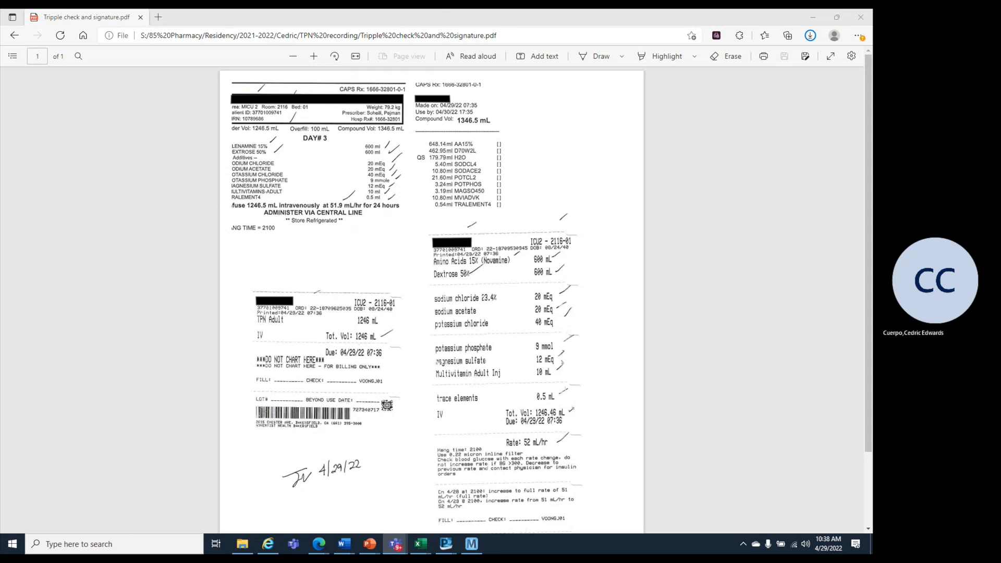
Switch to PowerChart and start adding a new order in the patient's PowerOrders.
{"action": "key", "text": "alt+Tab"}
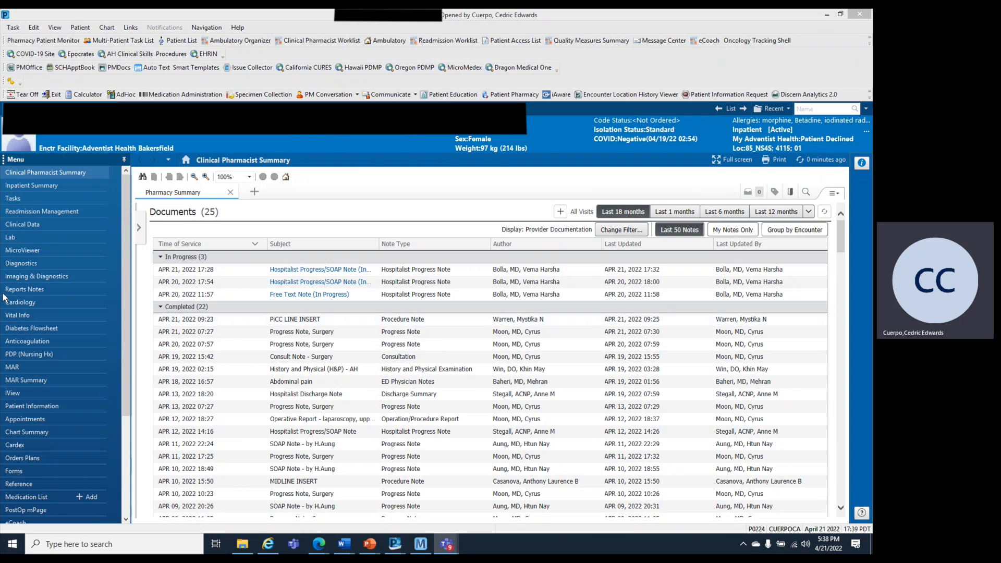
{"action": "left_click", "coordinate": [131, 255]}
{"action": "scroll", "coordinate": [33, 460], "scroll_direction": "down", "scroll_amount": 4}
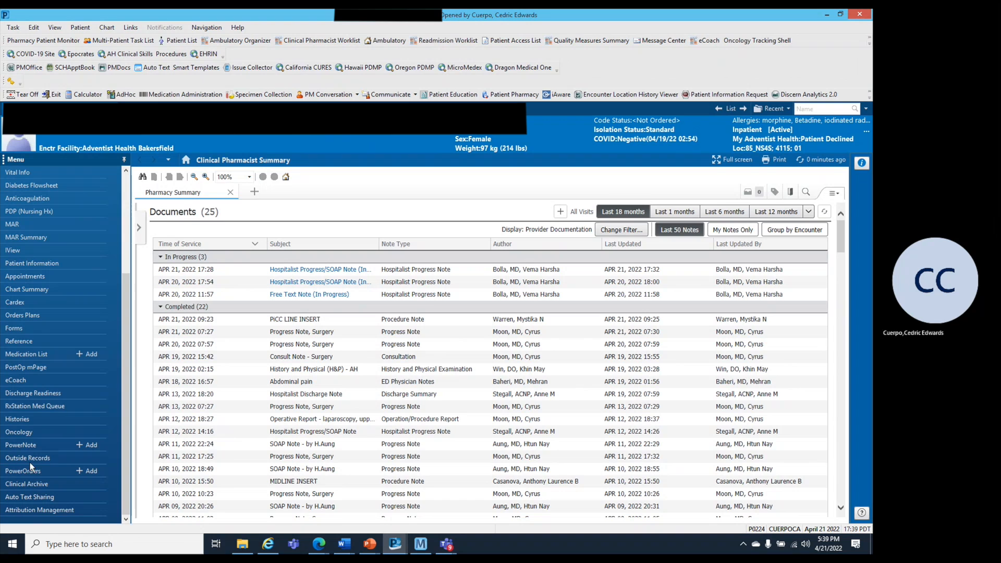
{"action": "left_click", "coordinate": [34, 472]}
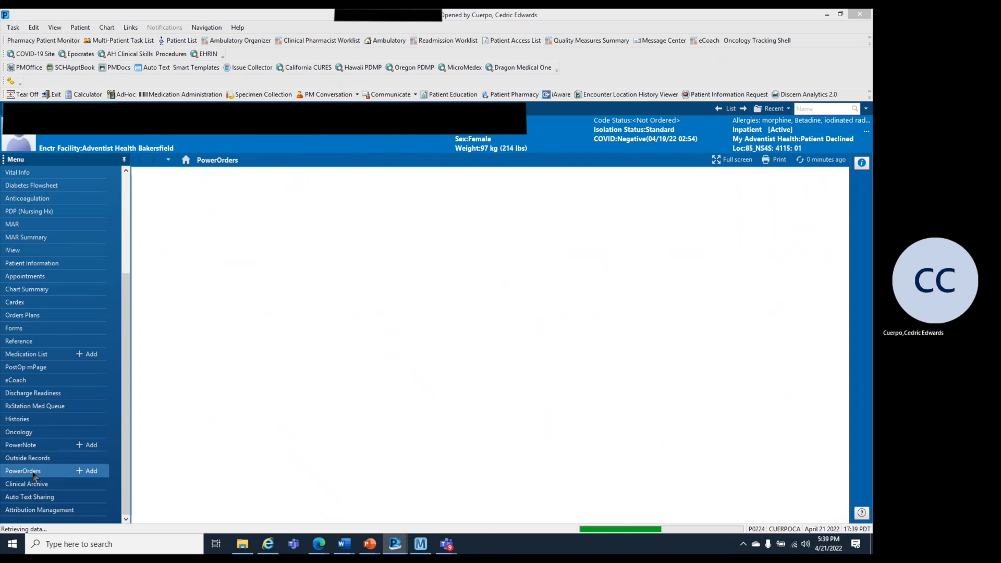
{"action": "left_click", "coordinate": [148, 180]}
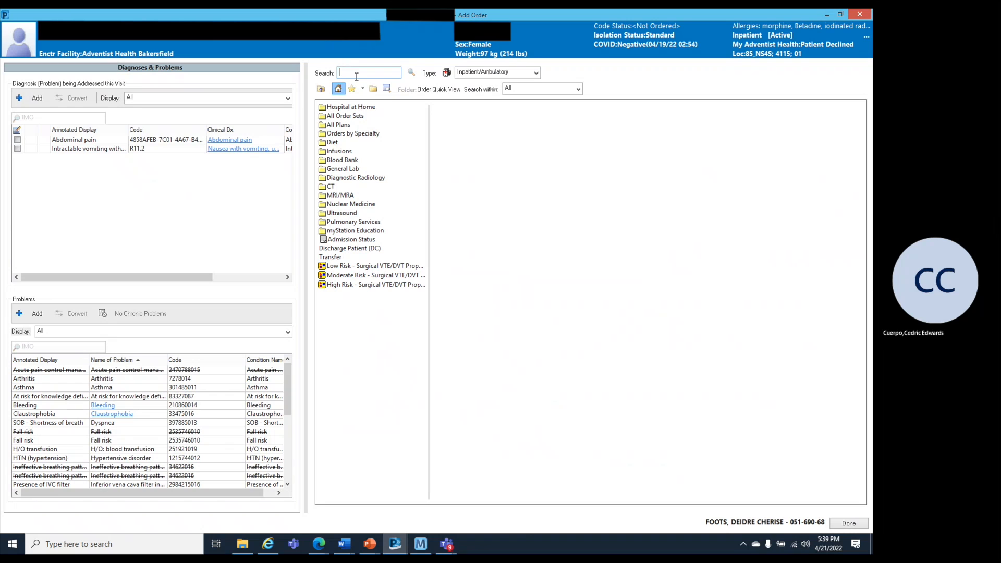
Add the Total Parenteral Nutrition - TPN plan under the ordering physician's name with Per Protocol communication, and close the order search.
{"action": "type", "text": "tot"}
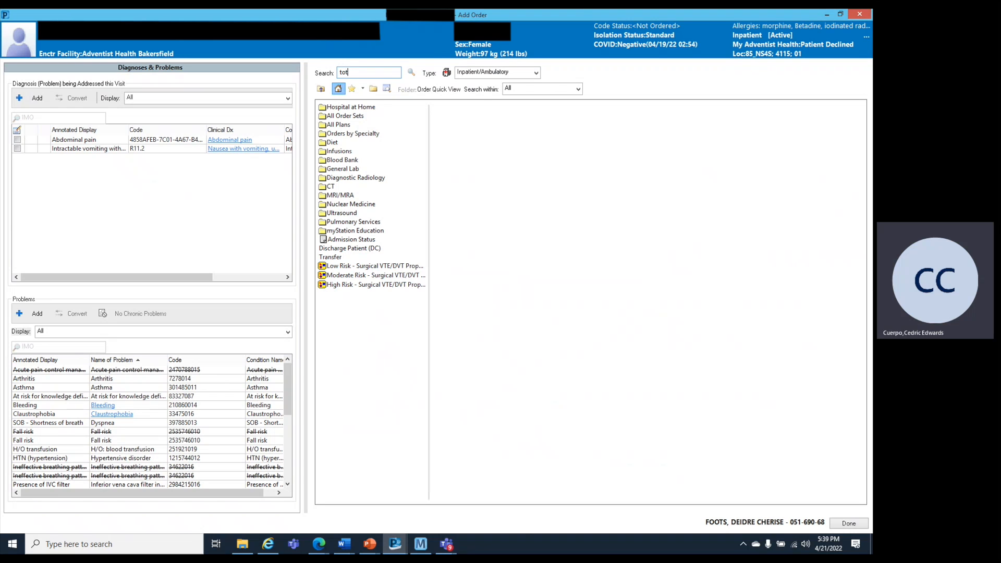
{"action": "type", "text": "al"}
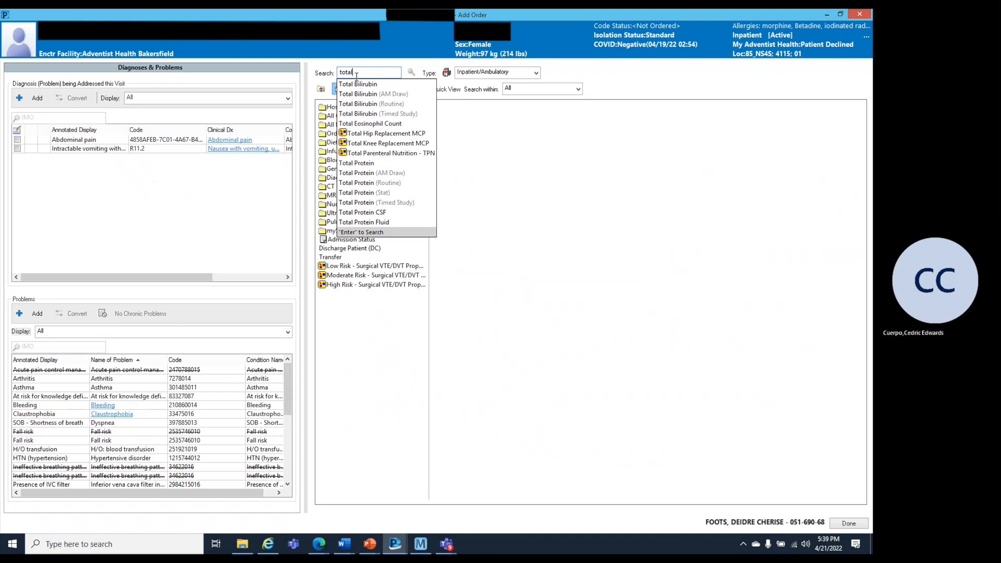
{"action": "left_click", "coordinate": [354, 154]}
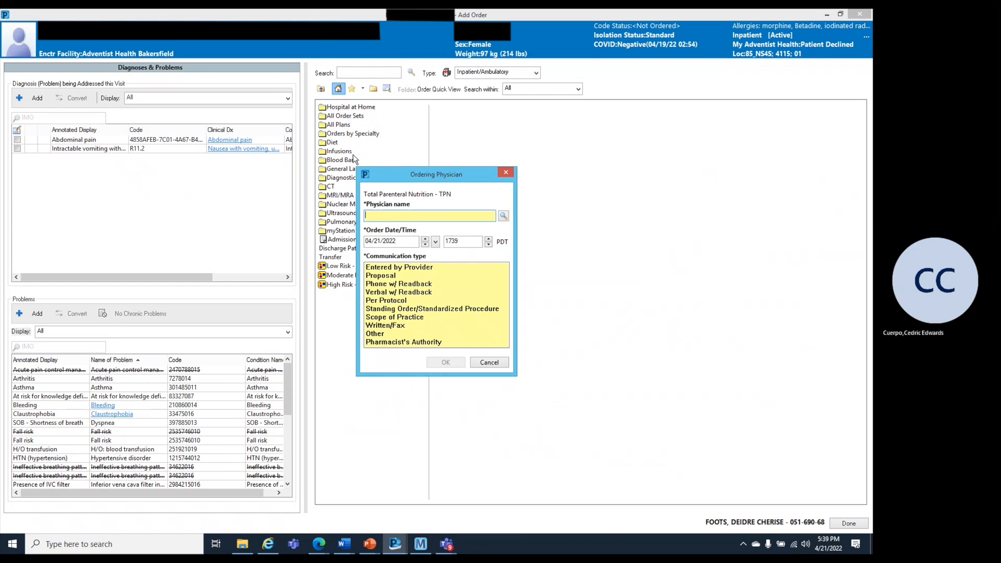
{"action": "type", "text": "magalong"}
{"action": "key", "text": "Tab"}
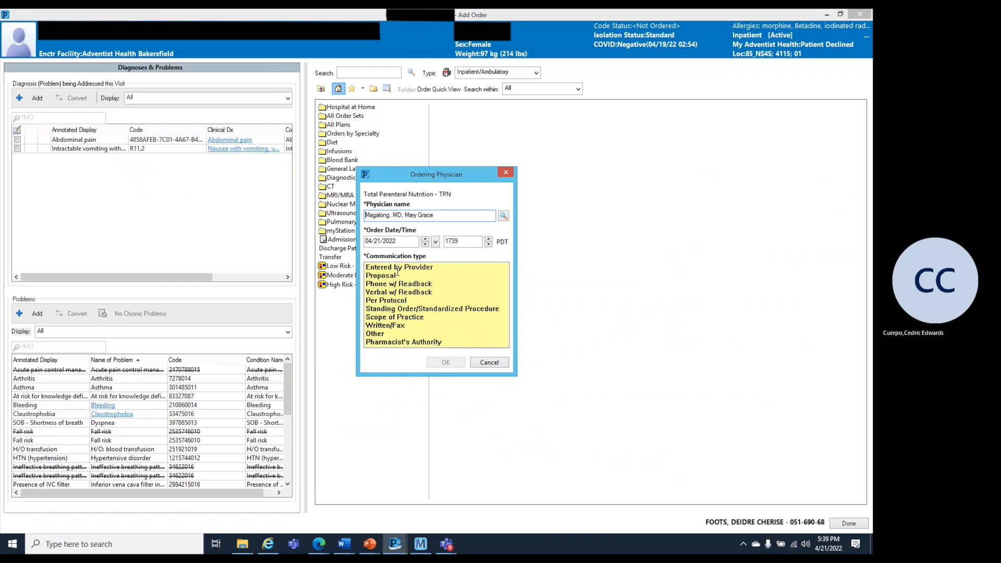
{"action": "left_click", "coordinate": [392, 300]}
{"action": "left_click", "coordinate": [446, 362]}
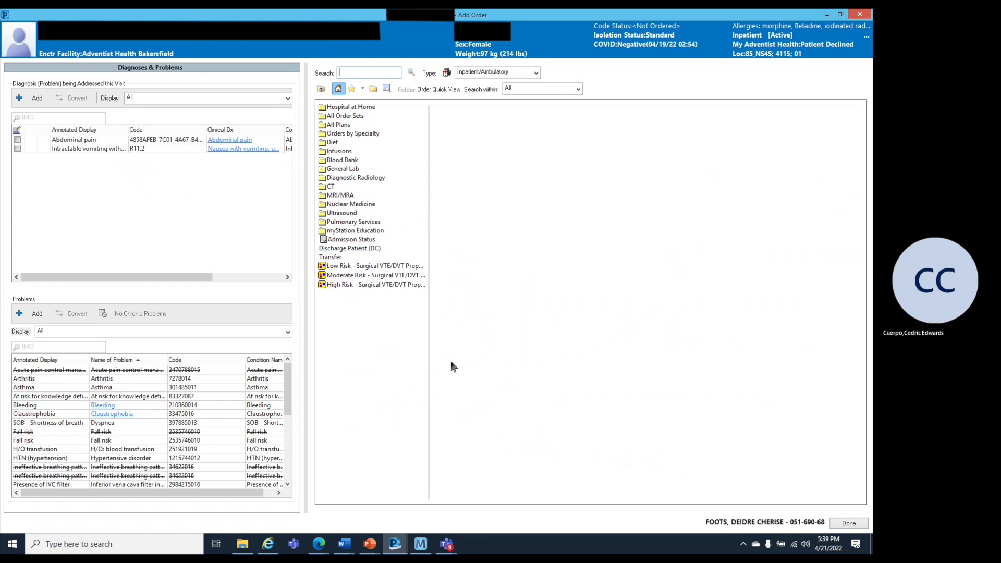
{"action": "left_click", "coordinate": [860, 14]}
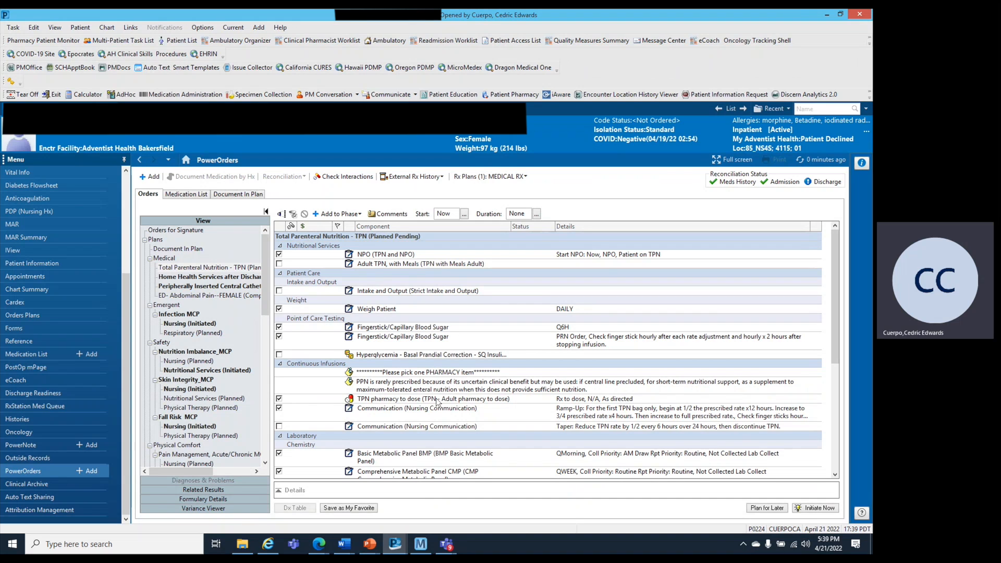
Review the TPN plan's preselected orders, from nutrition and patient care through continuous infusions to the laboratory tests.
{"action": "left_click", "coordinate": [834, 475]}
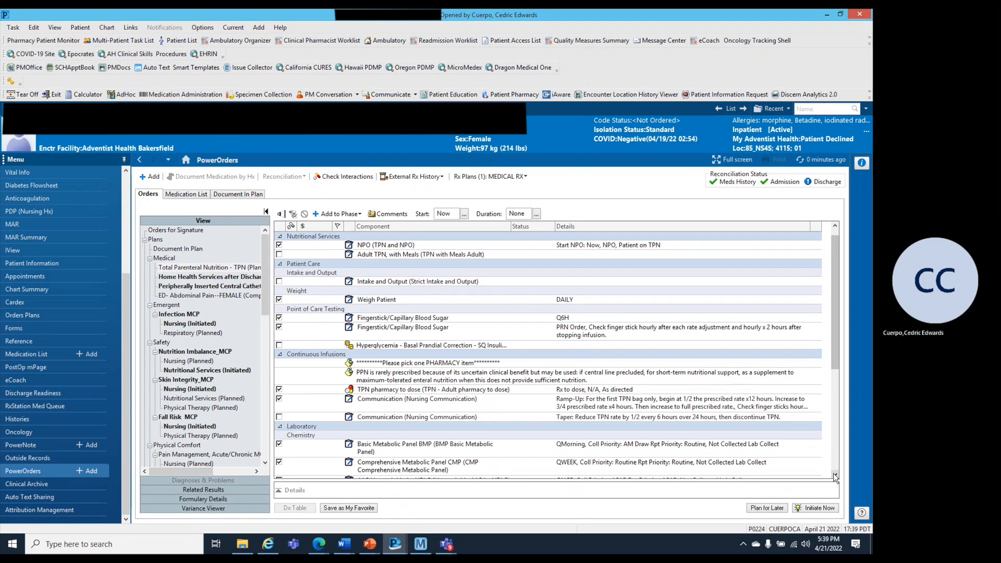
{"action": "left_click", "coordinate": [835, 475]}
{"action": "left_click", "coordinate": [835, 475]}
{"action": "left_click", "coordinate": [835, 475]}
{"action": "left_click", "coordinate": [835, 475]}
{"action": "left_click", "coordinate": [835, 475]}
{"action": "left_click", "coordinate": [834, 474]}
{"action": "left_click", "coordinate": [834, 475]}
{"action": "left_click", "coordinate": [835, 475]}
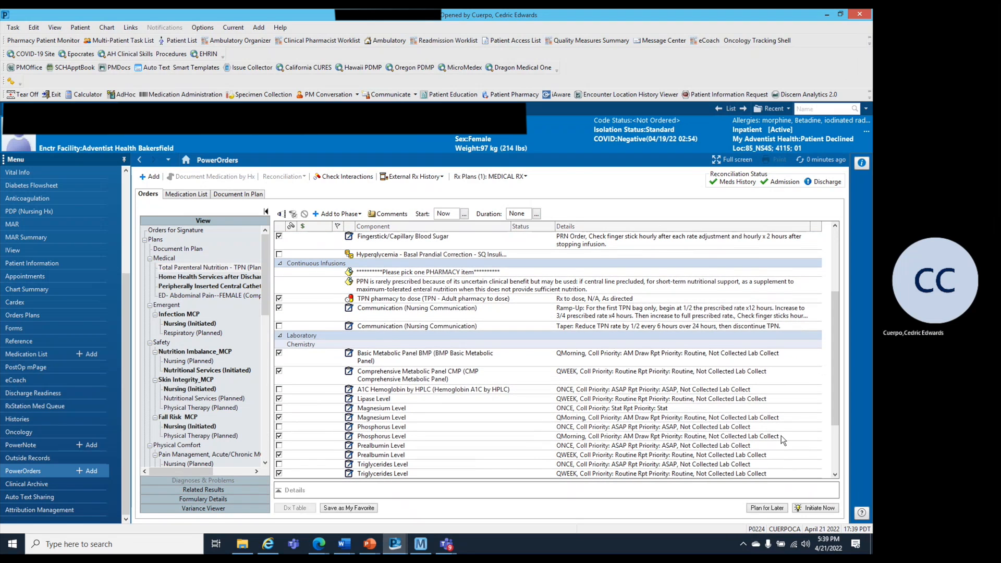
{"action": "left_click", "coordinate": [835, 475]}
{"action": "left_click", "coordinate": [834, 475]}
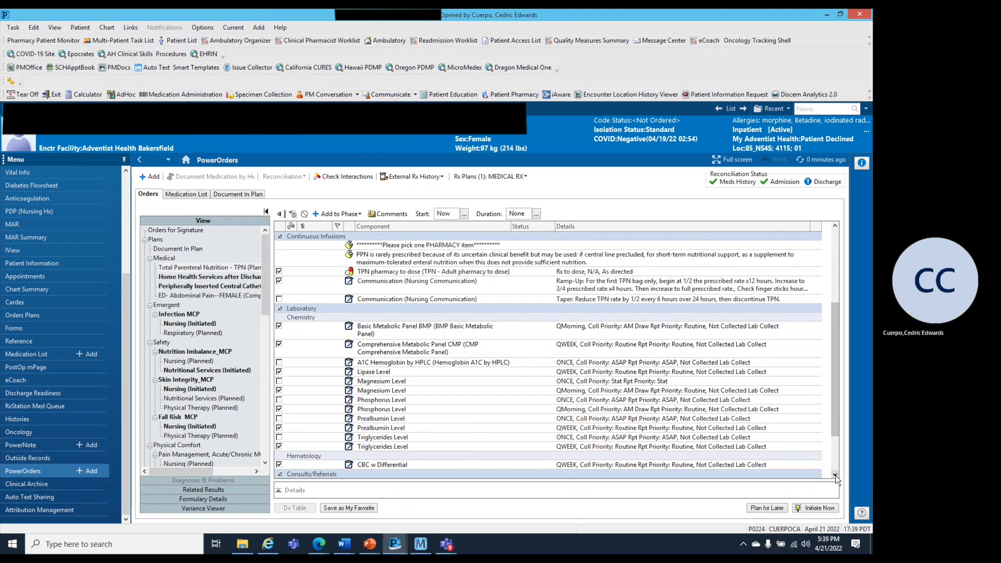
{"action": "left_click", "coordinate": [834, 475]}
{"action": "left_click", "coordinate": [835, 475]}
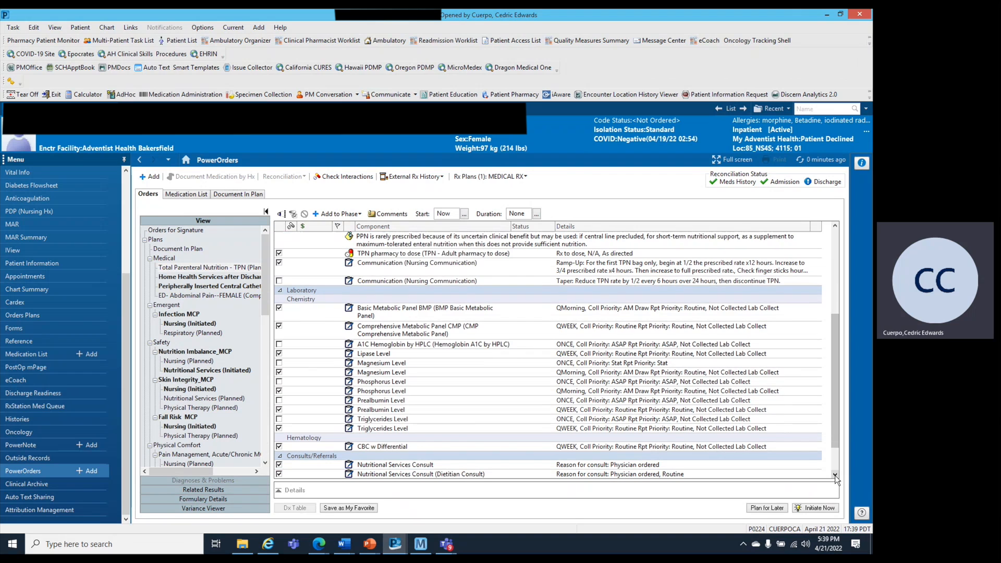
Deselect the Nutritional Services Consult and the Dietitian Consult in the TPN plan's Consults/Referrals section.
{"action": "left_click", "coordinate": [835, 475]}
{"action": "left_click", "coordinate": [835, 475]}
{"action": "left_click", "coordinate": [834, 474]}
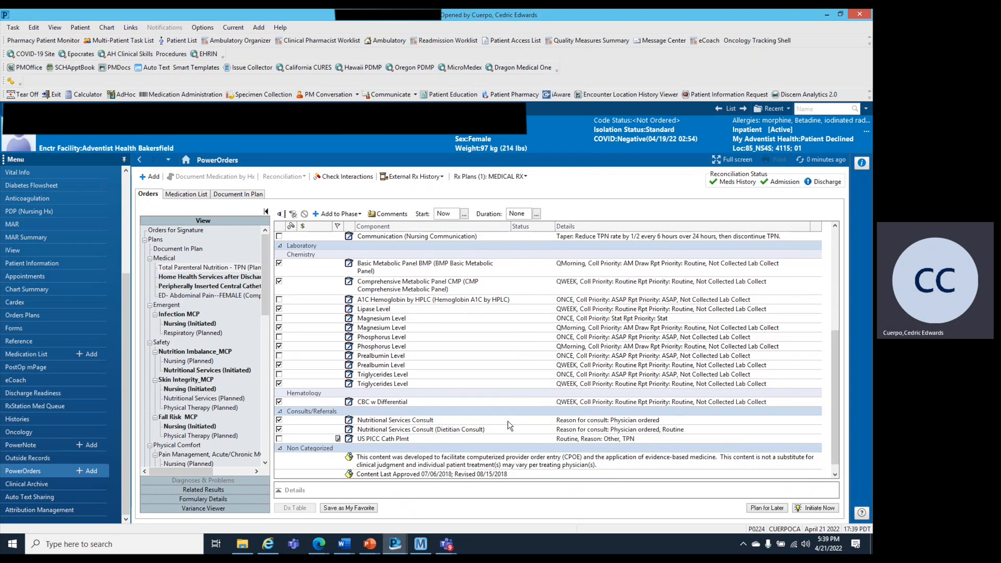
{"action": "left_click", "coordinate": [279, 420]}
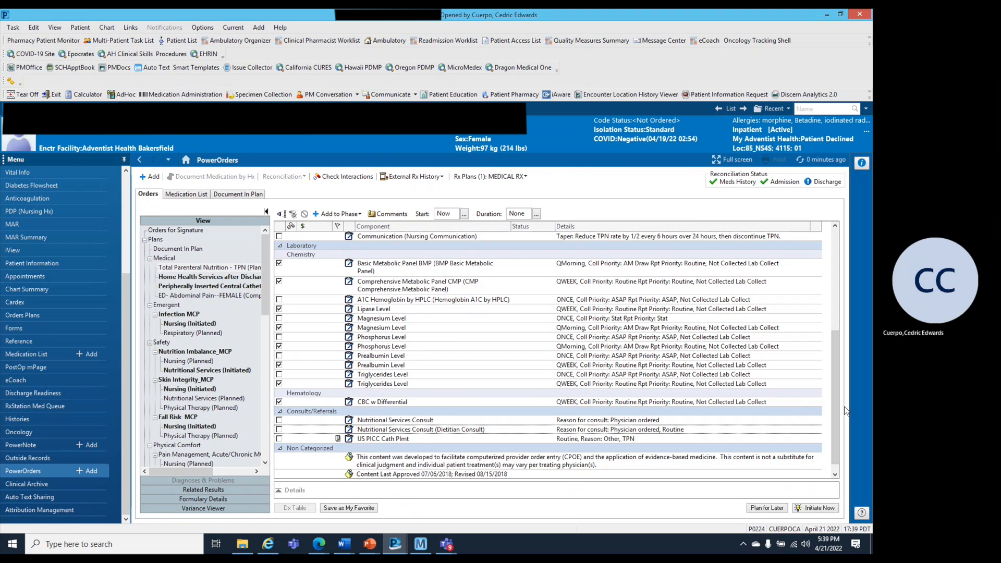
{"action": "scroll", "coordinate": [834, 404], "scroll_direction": "down", "scroll_amount": 1}
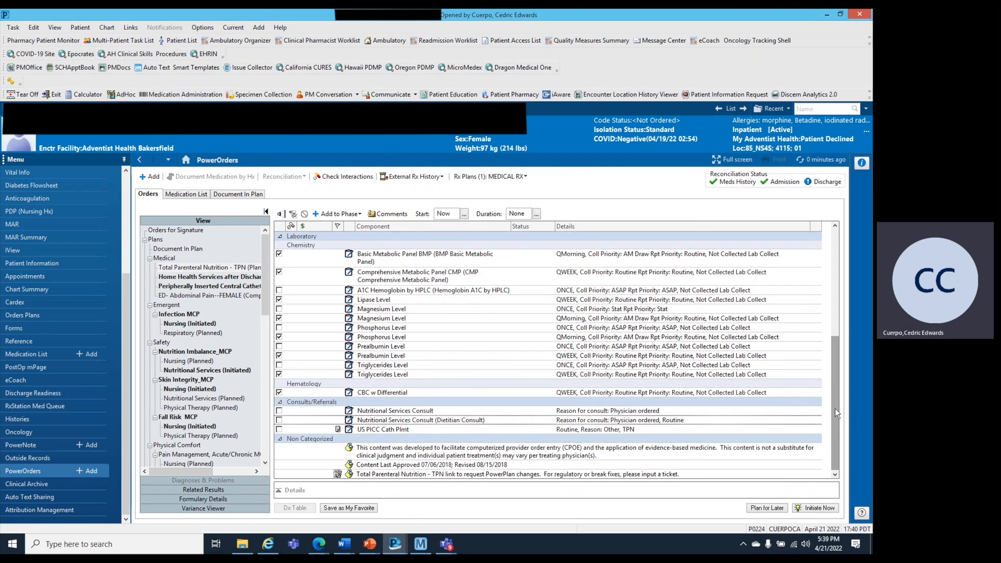
{"action": "left_click_drag", "start_coordinate": [836, 404], "coordinate": [836, 340]}
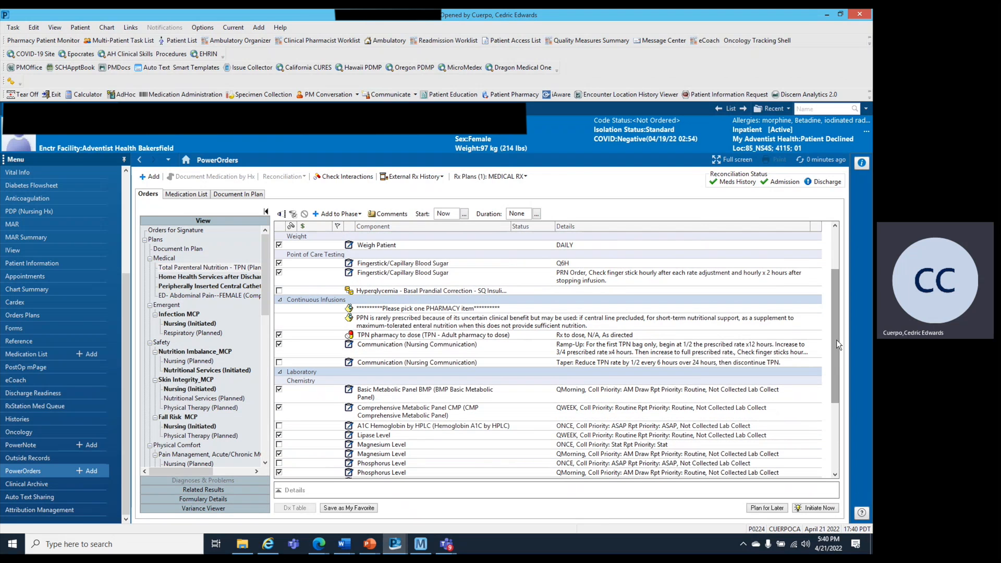